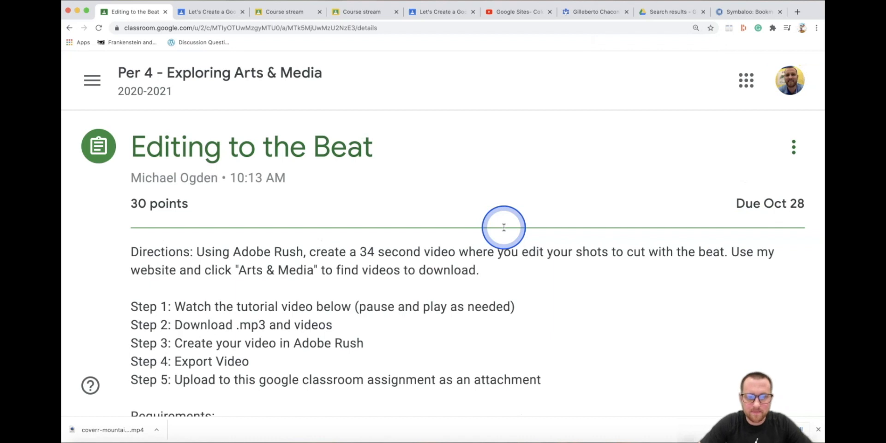
Step: Review the Editing to the Beat assignment's directions and its five steps, from watching the tutorial to uploading the video
drag(198, 222, 547, 223)
click(533, 221)
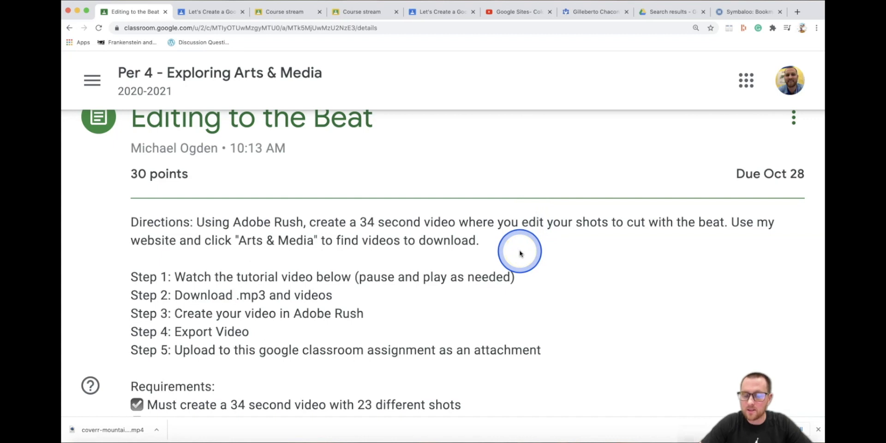
scroll(520, 254, down, 1)
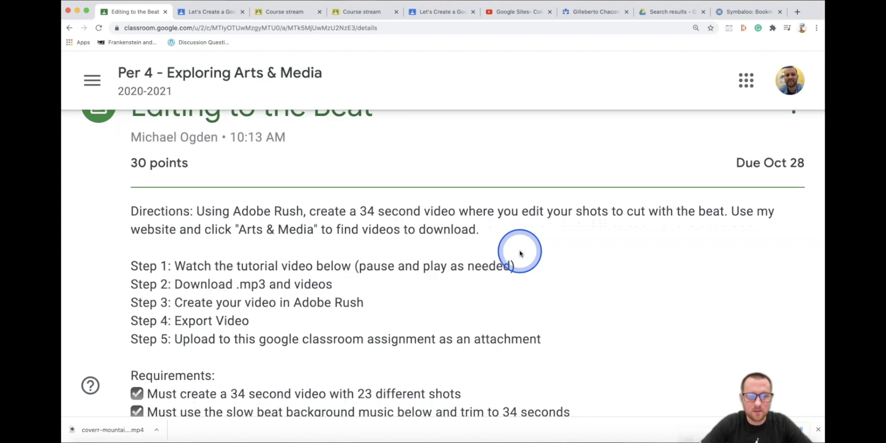
scroll(520, 254, down, 5)
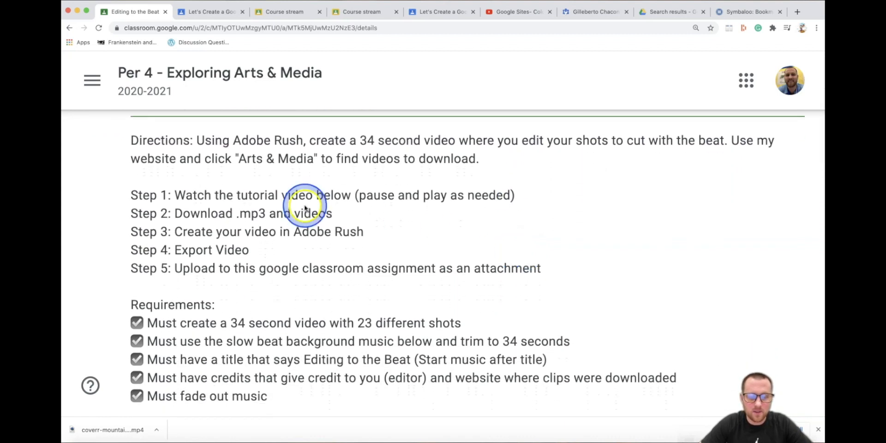
scroll(333, 214, down, 15)
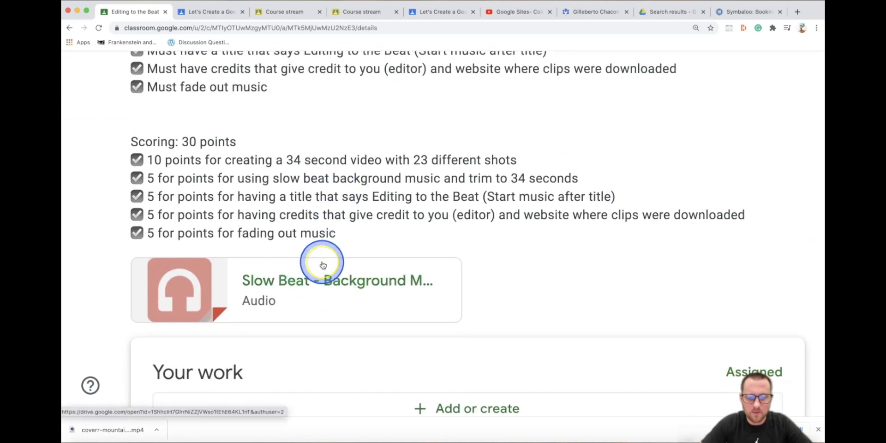
scroll(323, 264, up, 10)
scroll(342, 270, down, 11)
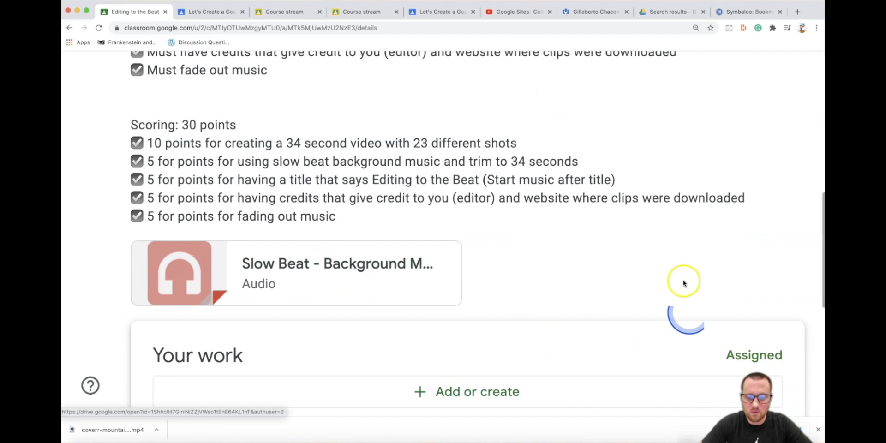
scroll(519, 257, up, 17)
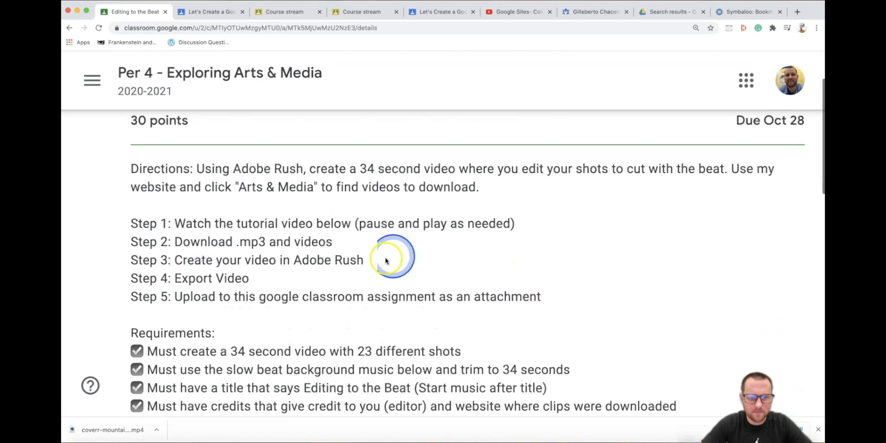
scroll(388, 257, down, 1)
drag(377, 254, 168, 253)
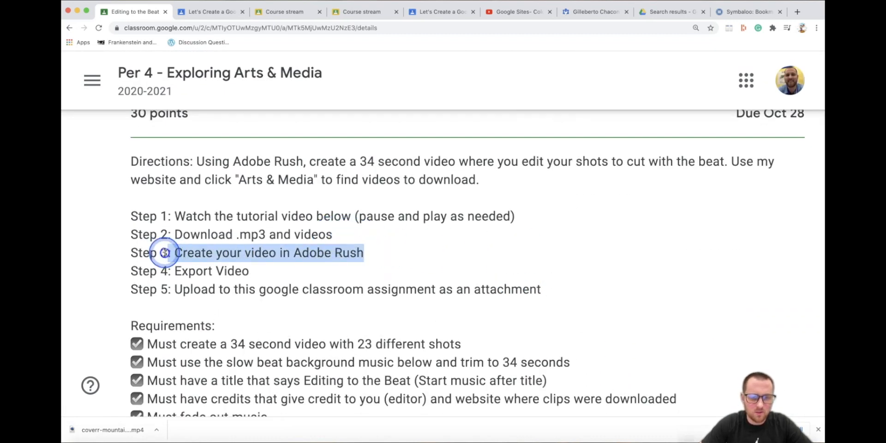
drag(250, 273, 618, 289)
click(247, 268)
click(619, 289)
click(528, 230)
Step: Review the assignment requirements for video length, number of shots and the trimmed slow beat background music
scroll(528, 229, down, 5)
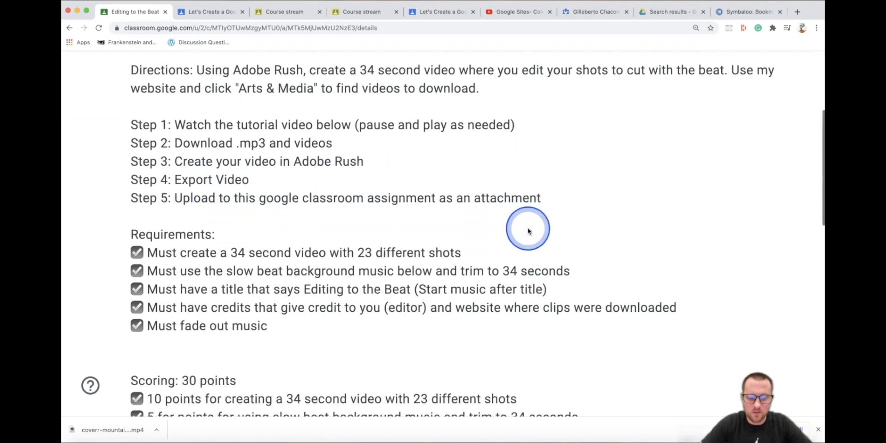
double_click(161, 237)
drag(283, 237, 469, 237)
click(425, 189)
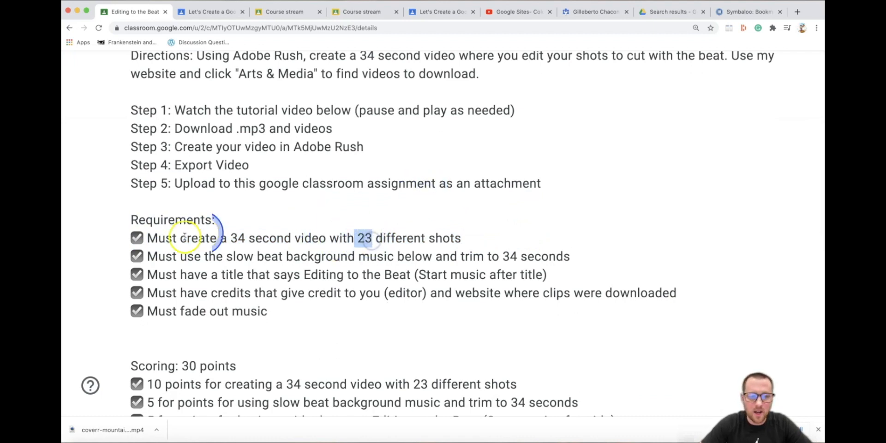
drag(152, 256, 277, 257)
click(277, 214)
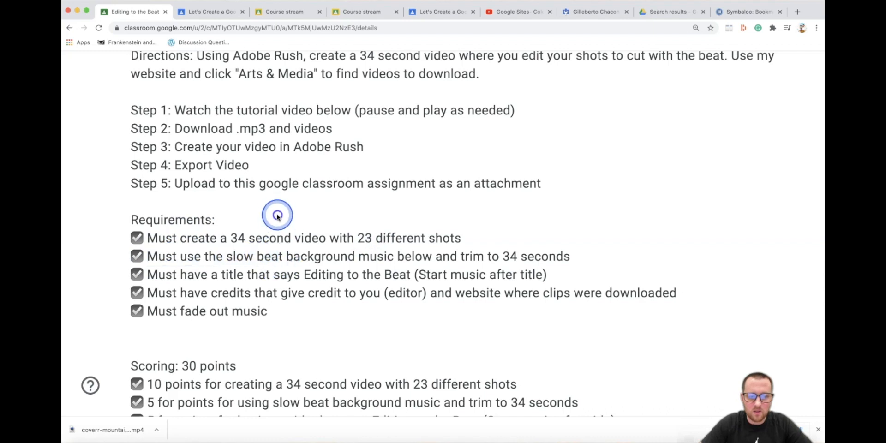
drag(215, 255, 464, 252)
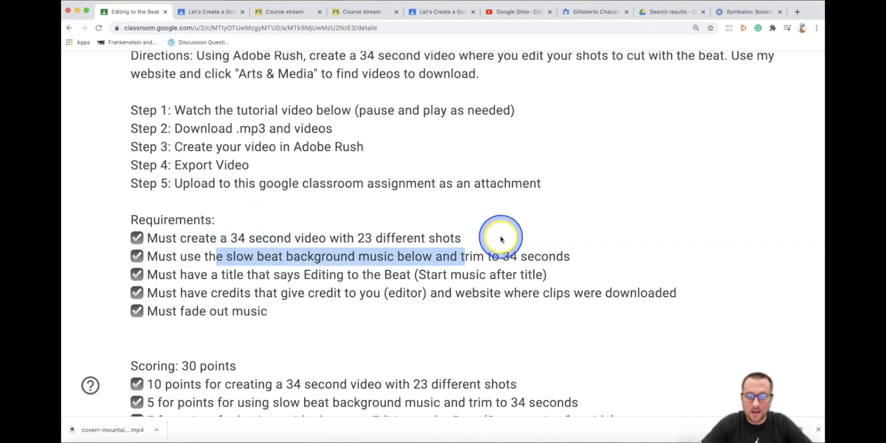
scroll(502, 238, down, 6)
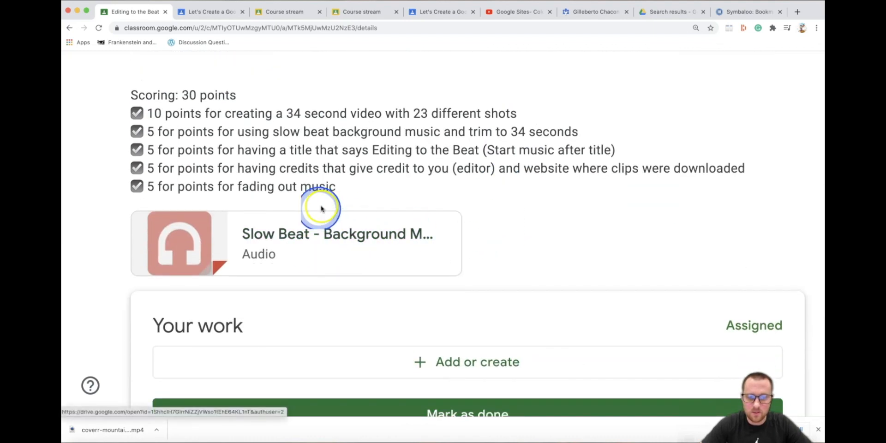
scroll(323, 233, up, 5)
drag(503, 213, 577, 212)
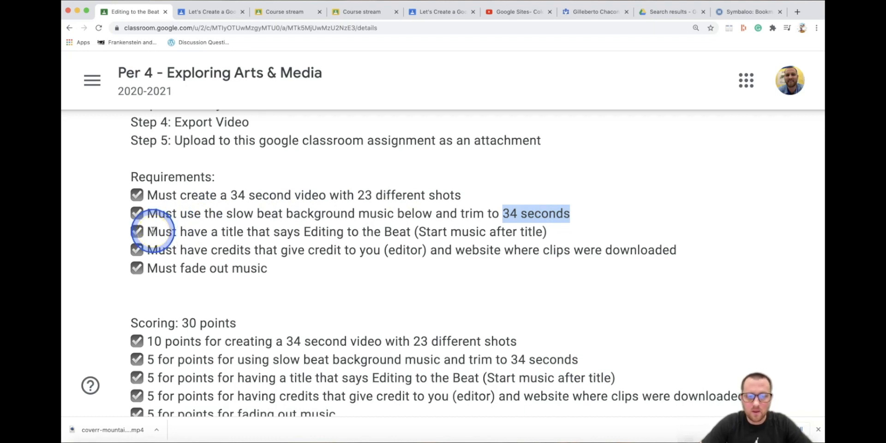
Step: Review the assignment requirements for the title, the credits and the music fade-out
click(153, 231)
drag(248, 231, 508, 231)
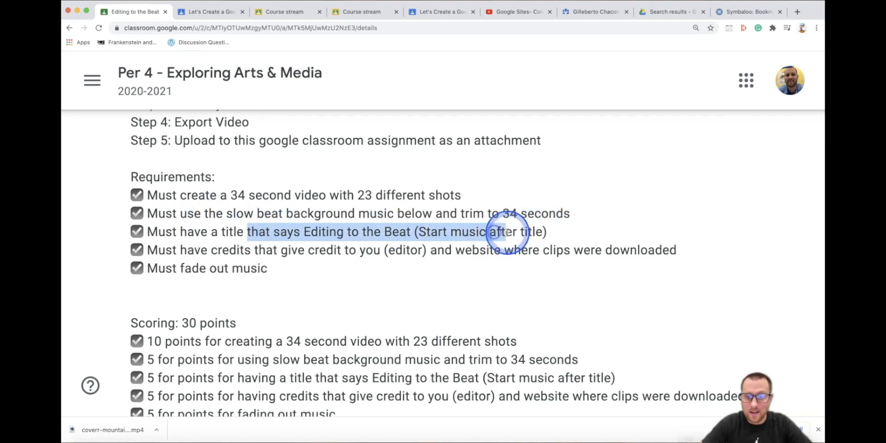
click(394, 231)
drag(321, 231, 604, 234)
click(386, 231)
click(158, 251)
drag(146, 250, 395, 263)
click(371, 282)
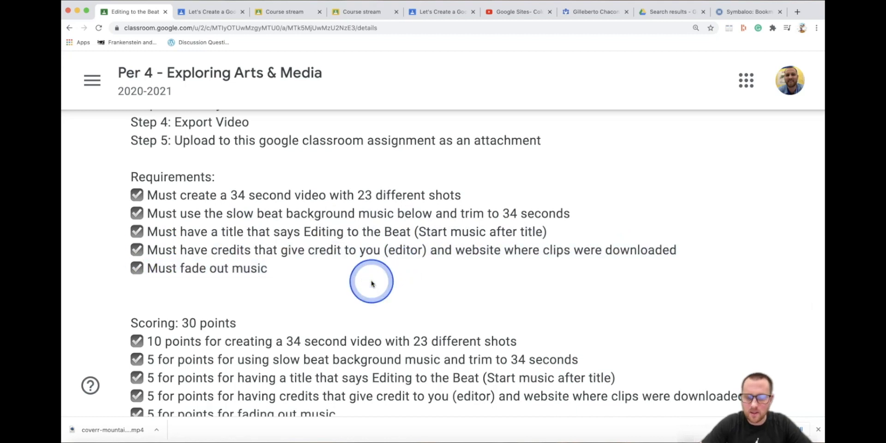
drag(382, 251, 445, 254)
click(429, 273)
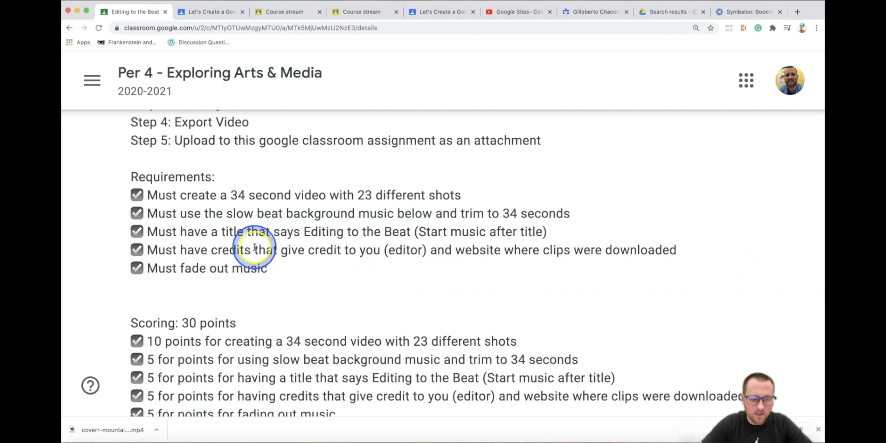
scroll(253, 247, down, 1)
drag(153, 239, 253, 239)
click(289, 242)
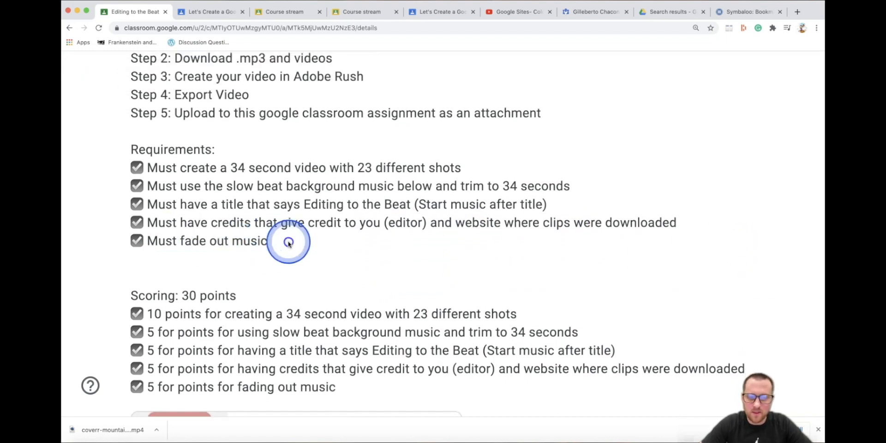
Step: Review the assignment's scoring criteria and compare them with the requirements
scroll(288, 243, down, 3)
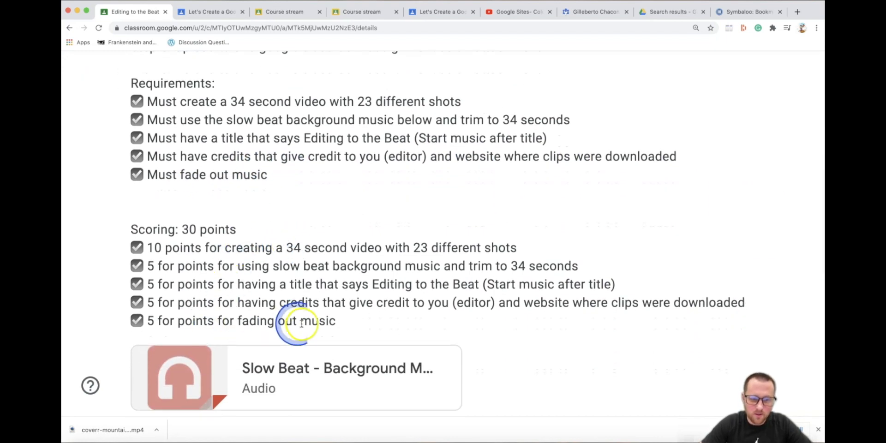
drag(346, 327, 116, 231)
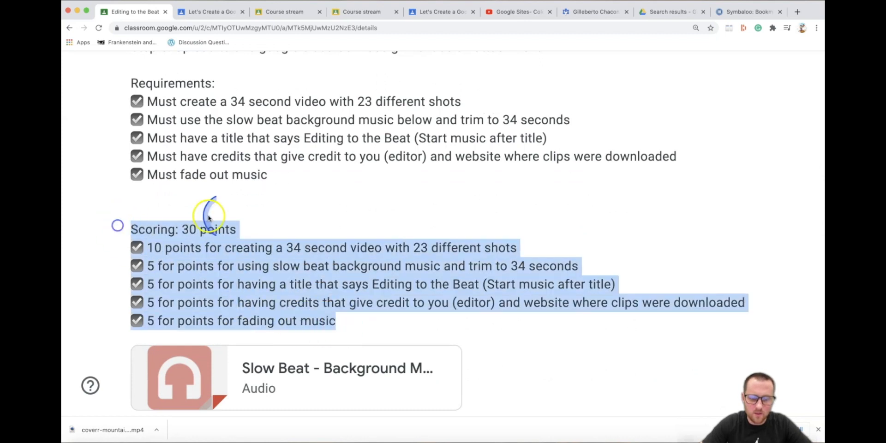
click(293, 224)
scroll(293, 222, up, 2)
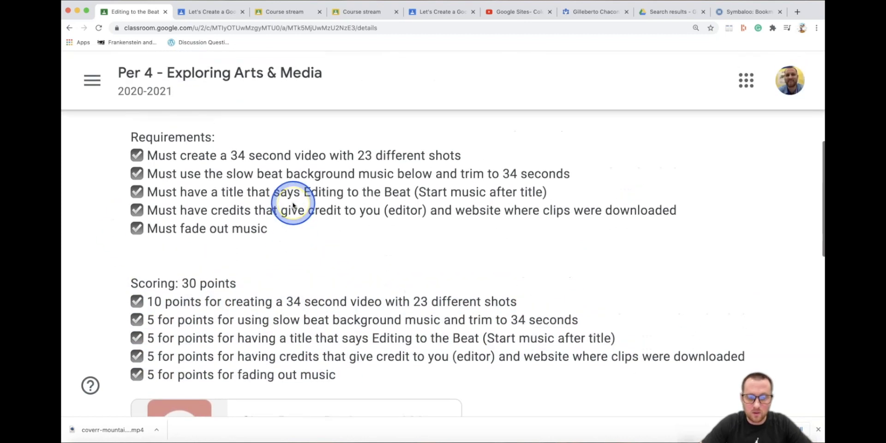
scroll(293, 205, down, 1)
Step: Open the attached Slow Beat - Background Music audio file, play it briefly and check which apps can open it
key(super+minus)
key(super+minus)
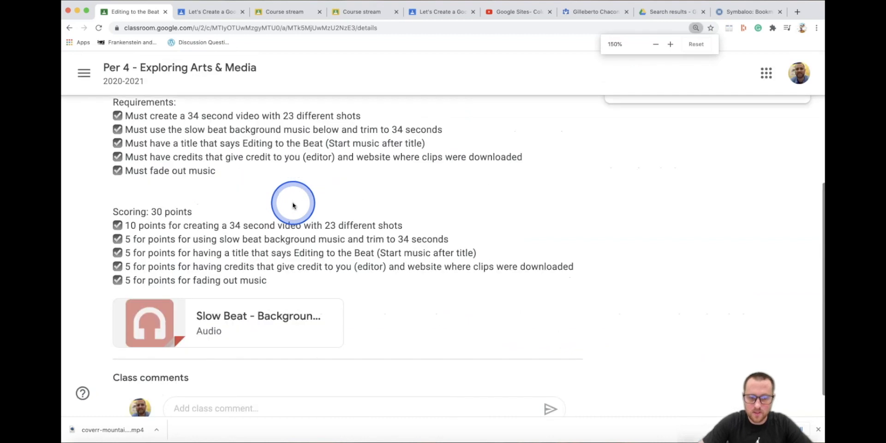
click(243, 323)
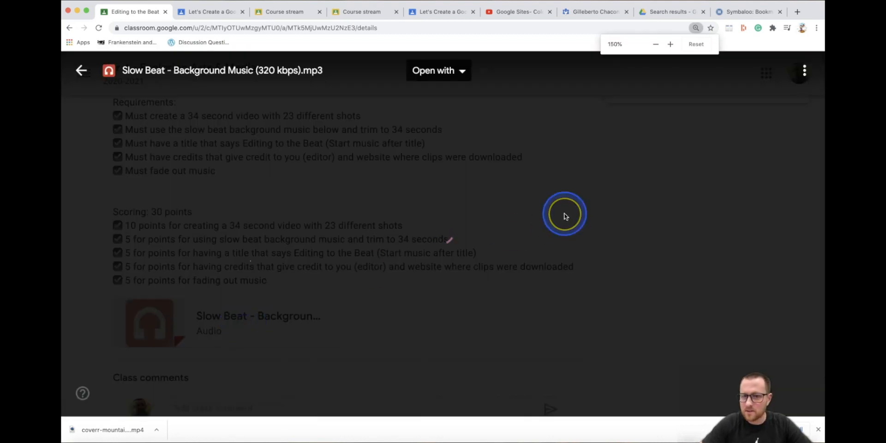
click(346, 165)
click(455, 80)
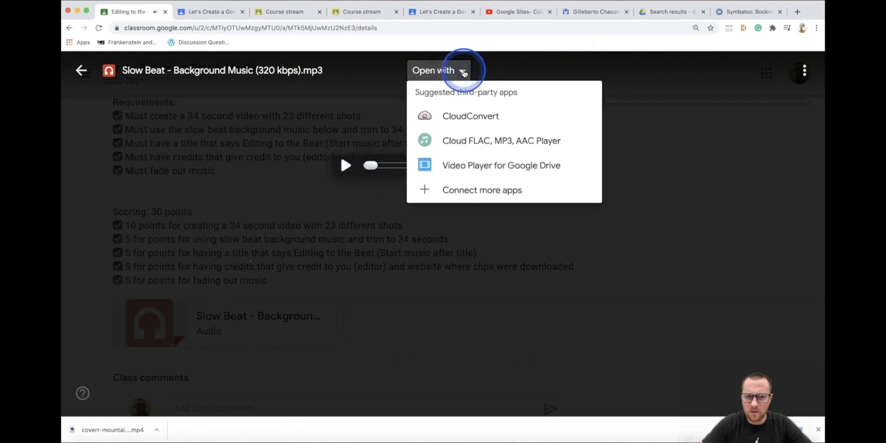
click(551, 305)
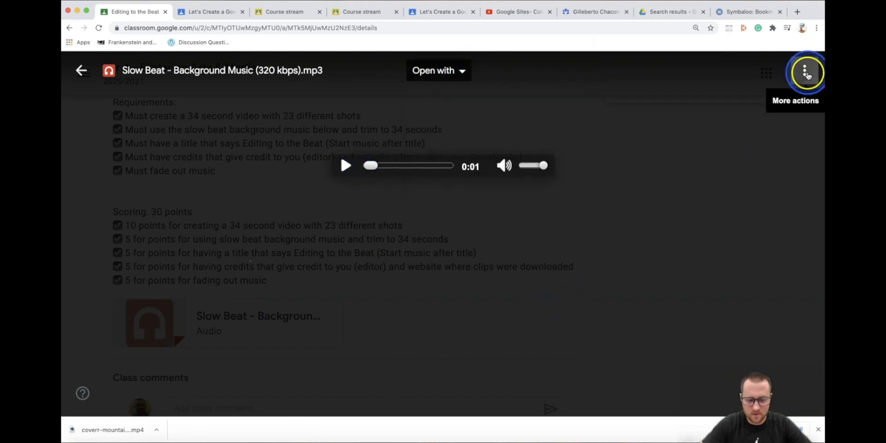
Step: Open the Slow Beat - Background Music file in a new window and download the MP3
click(805, 72)
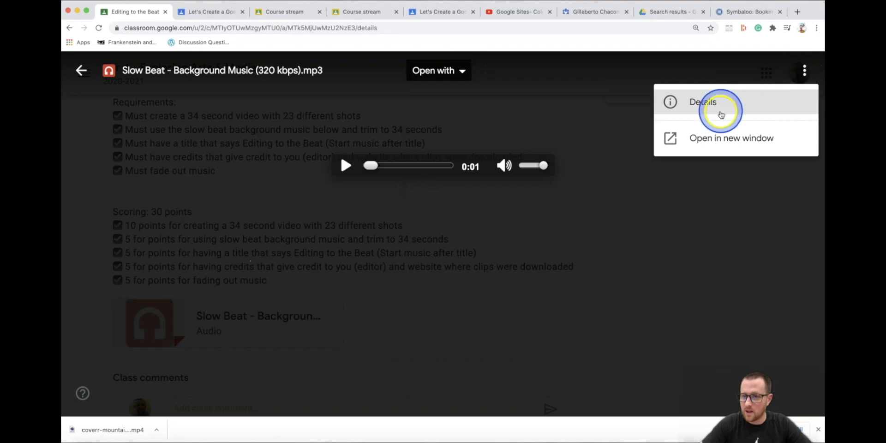
click(713, 141)
click(427, 124)
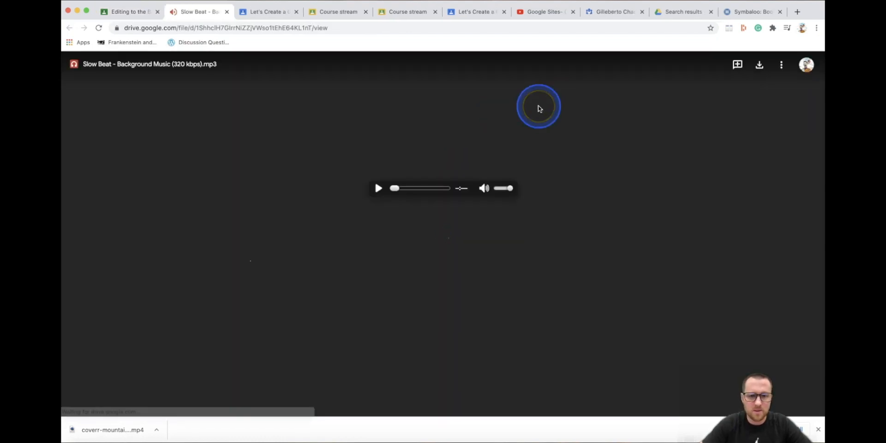
click(765, 67)
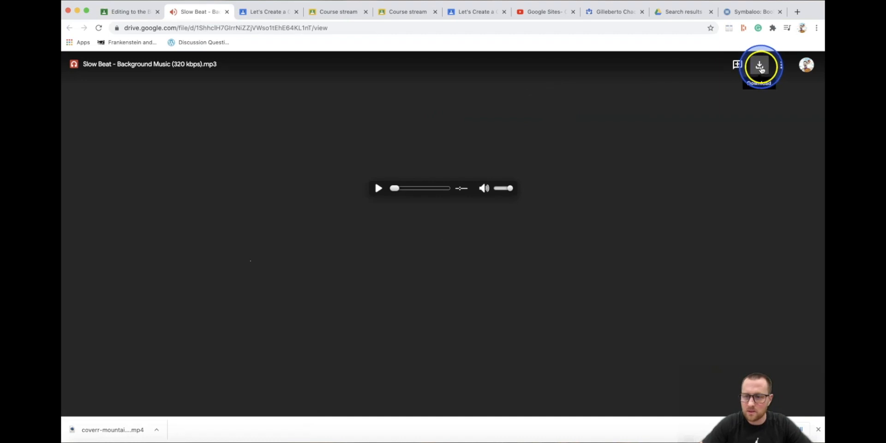
click(760, 67)
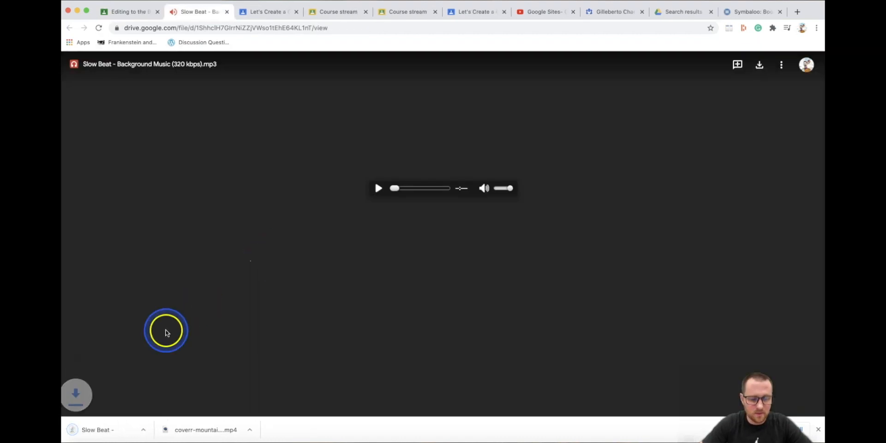
mouse_move(107, 386)
mouse_down()
mouse_move(129, 431)
mouse_move(92, 390)
mouse_up()
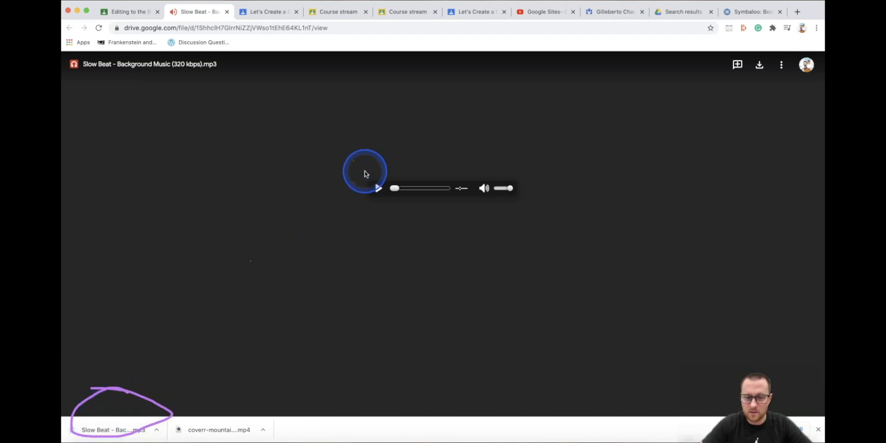
Step: Switch to Adobe Premiere Rush and start a new project named "Editing to the Beat"
click(383, 441)
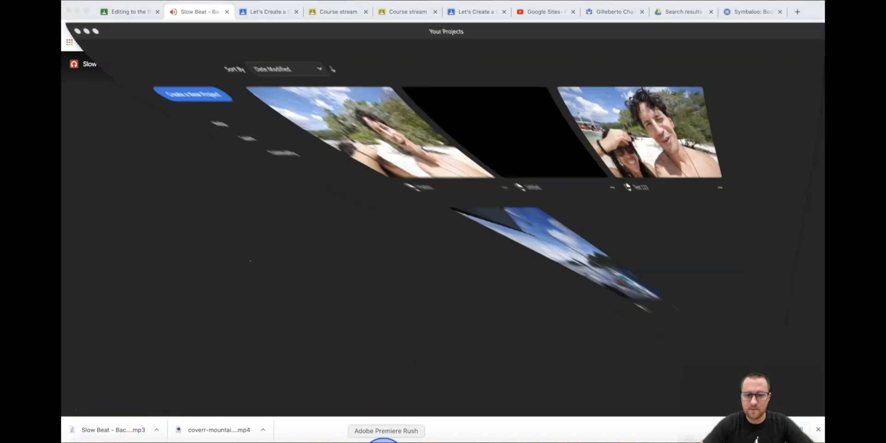
click(142, 73)
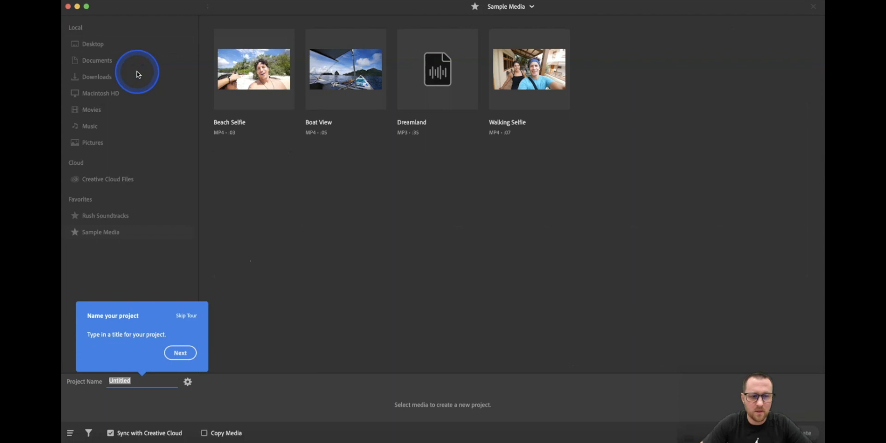
click(164, 354)
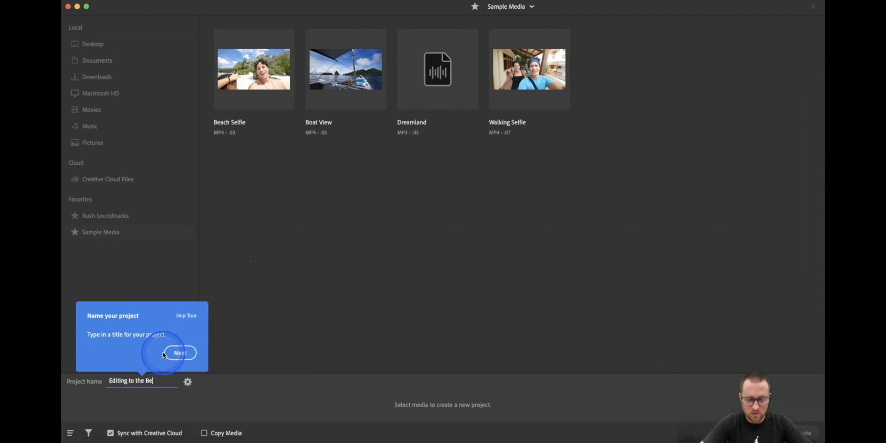
click(182, 353)
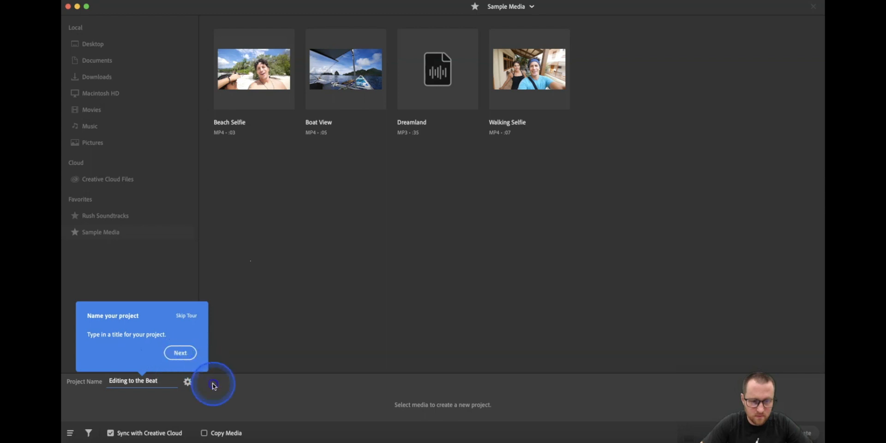
Step: End the guided tutorial and set the project's aspect ratio to 16:9
click(188, 315)
click(509, 239)
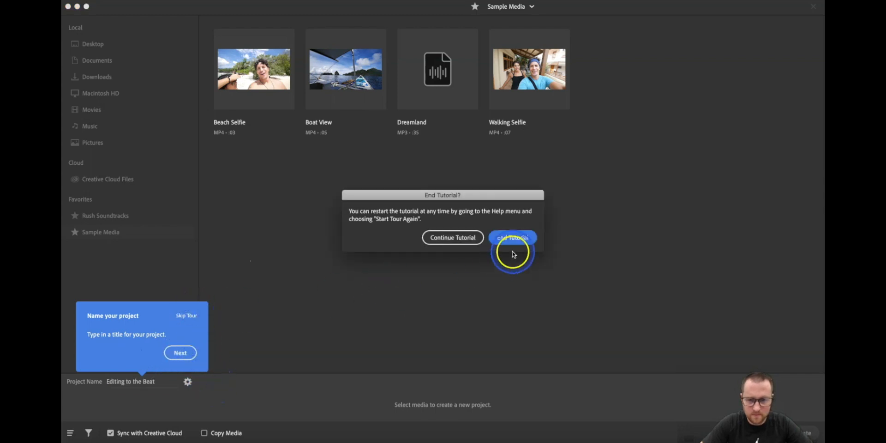
click(188, 382)
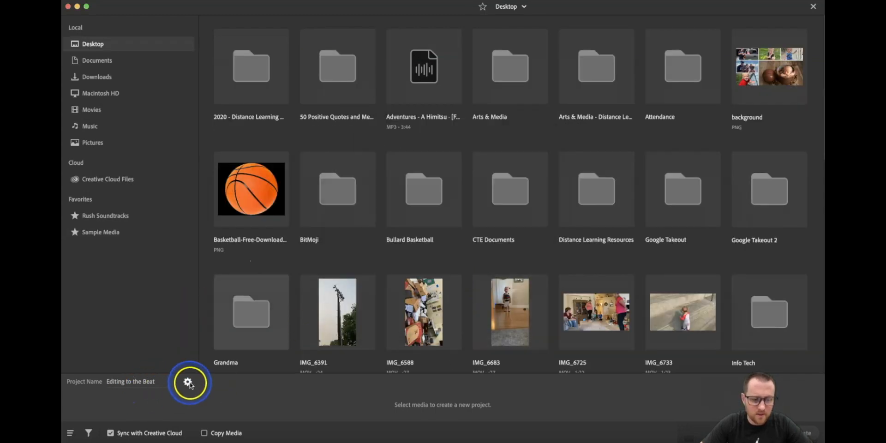
click(376, 188)
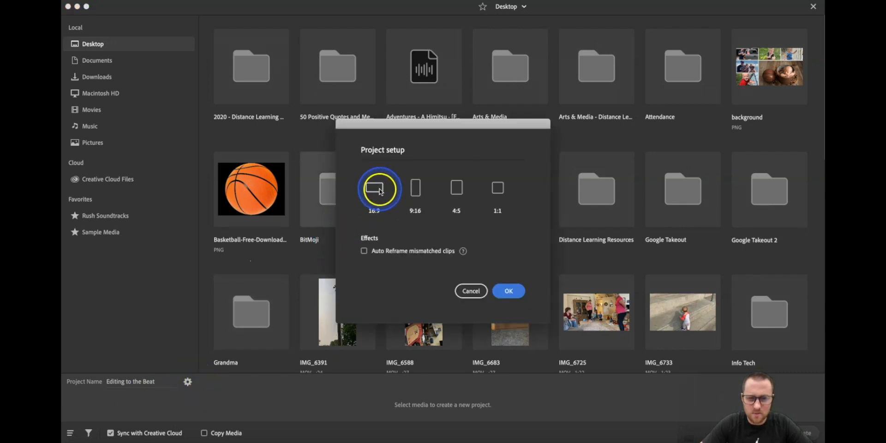
click(516, 292)
click(509, 298)
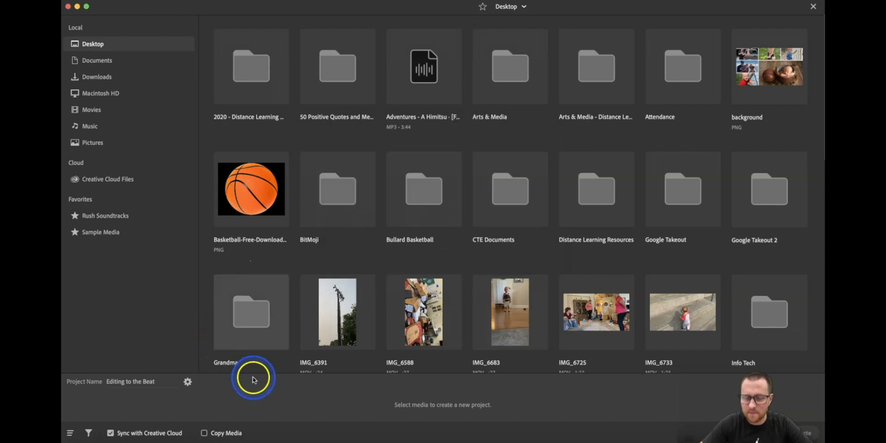
Step: Select the Slow Beat - Background Music file from the Desktop folder and create the project with it
click(110, 76)
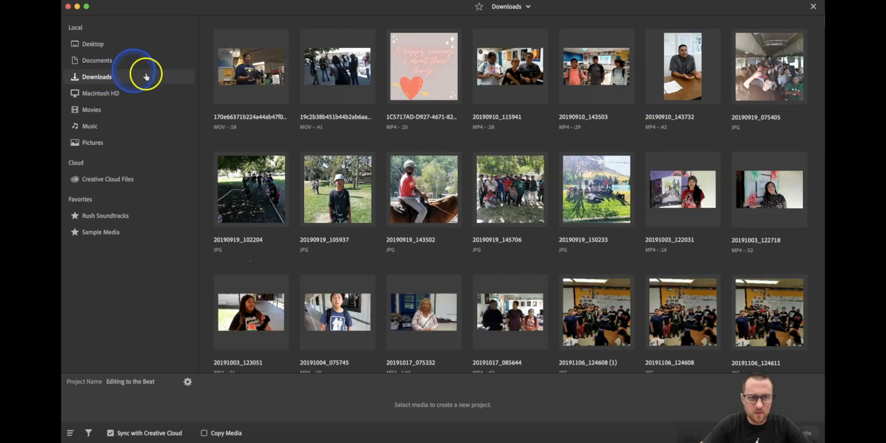
click(92, 44)
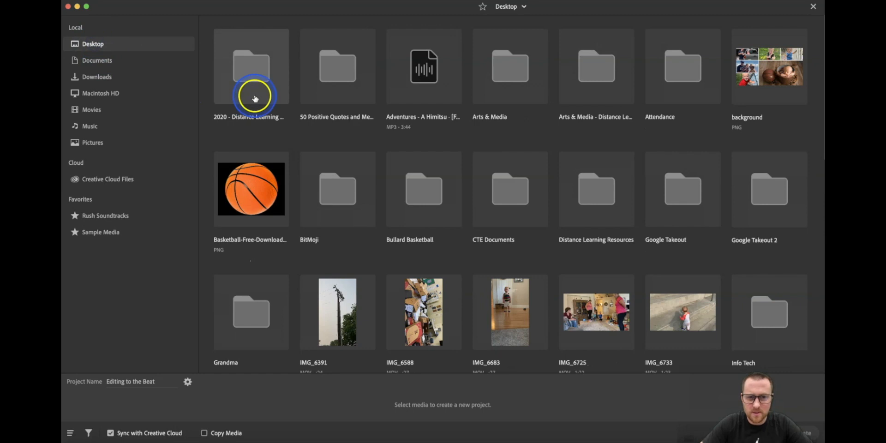
scroll(446, 119, down, 10)
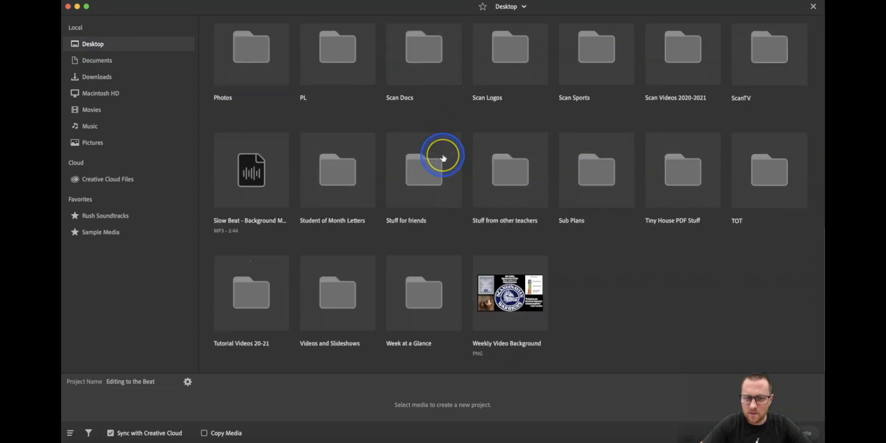
click(253, 185)
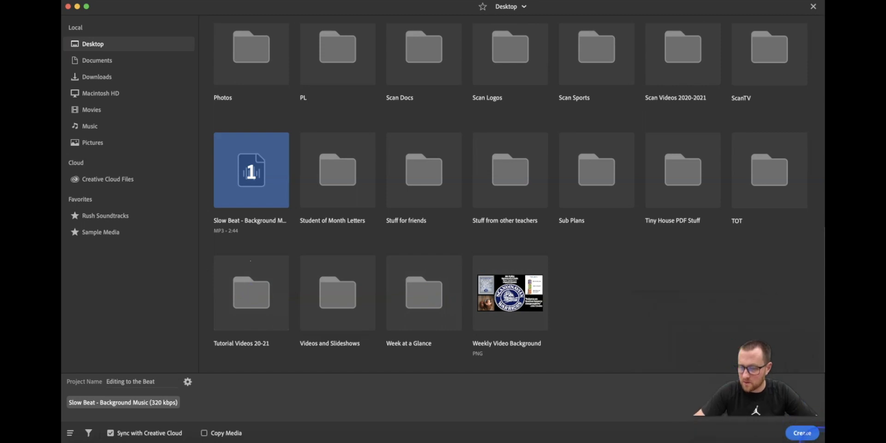
click(811, 438)
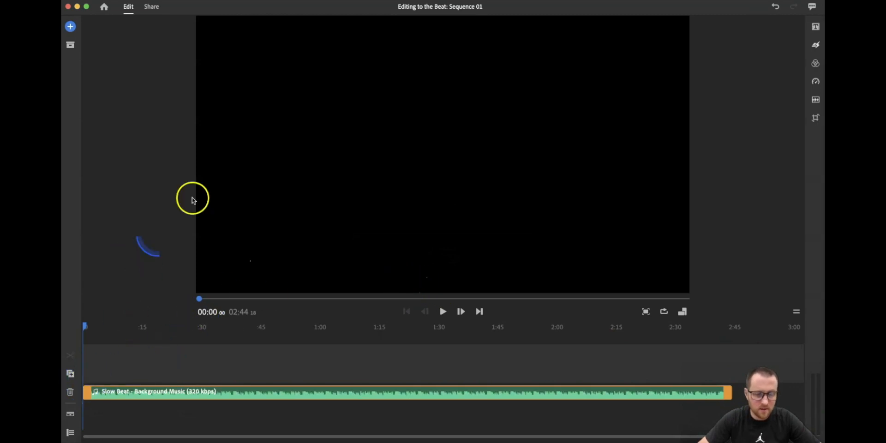
Step: Expand the audio track, play the start of the music briefly and jump to several points along the clip
click(74, 417)
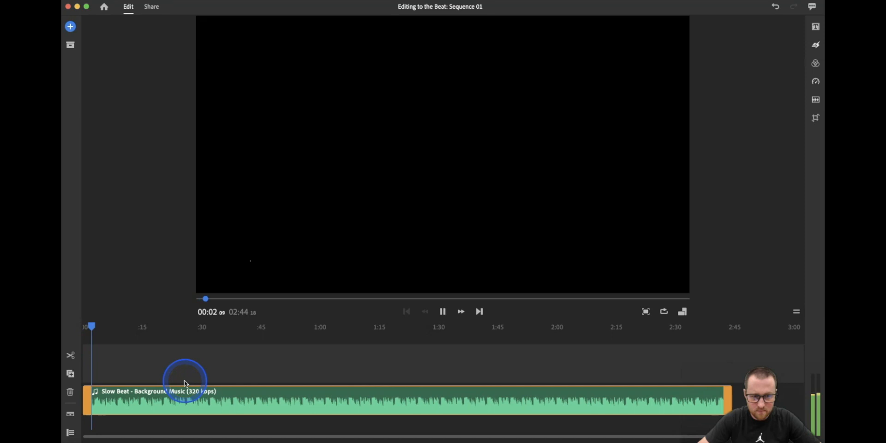
key(space)
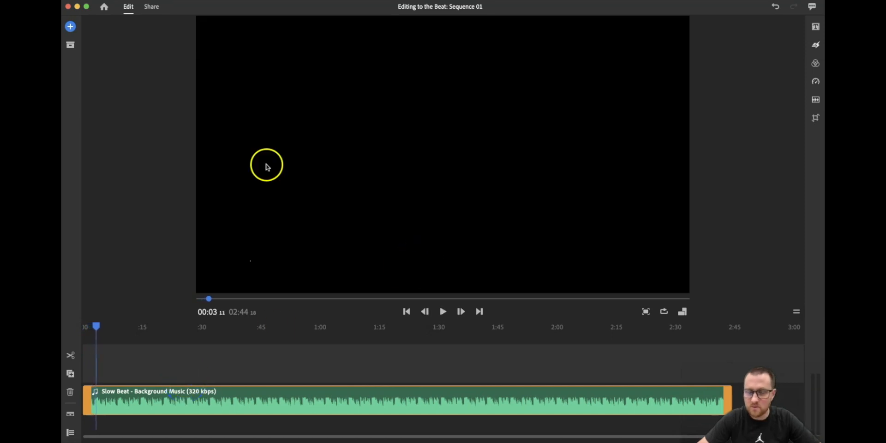
click(461, 396)
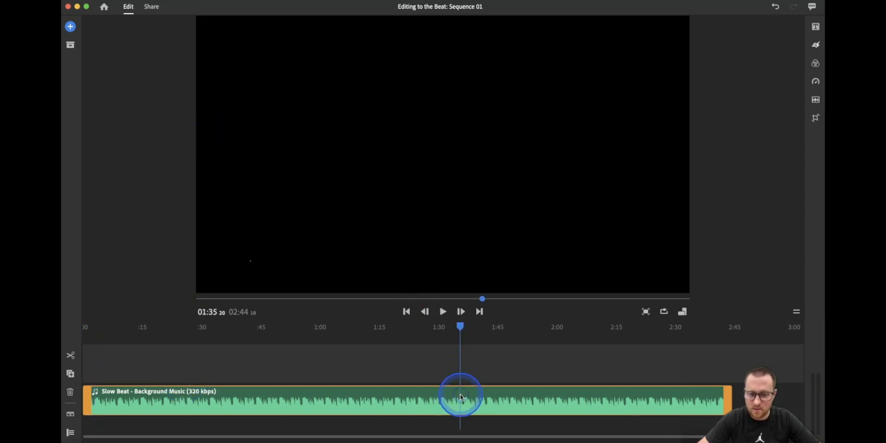
click(347, 398)
click(299, 396)
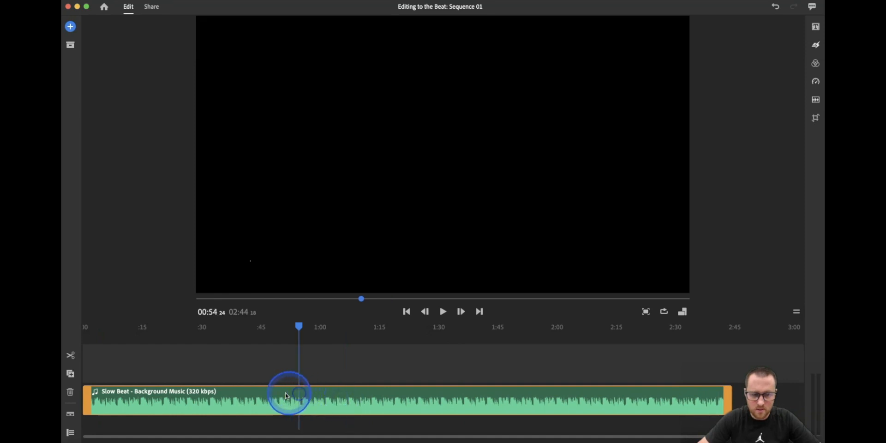
Step: Split the background music at about 34 seconds, delete the rest and select the remaining clip
drag(297, 325, 258, 327)
key(space)
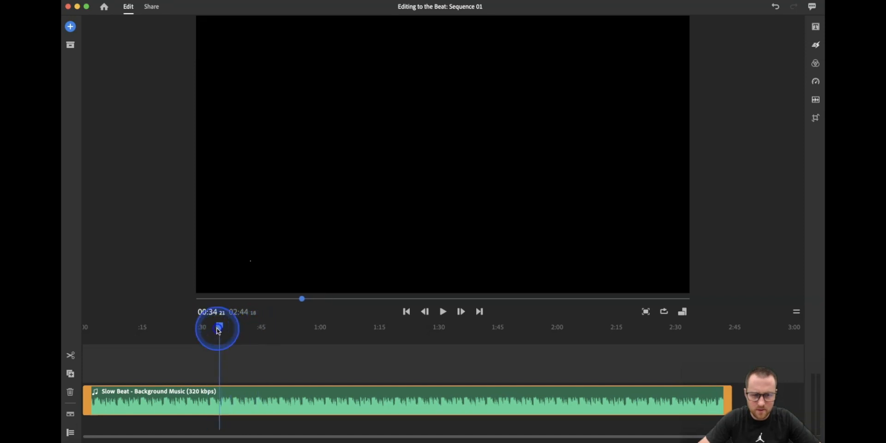
click(70, 358)
click(276, 402)
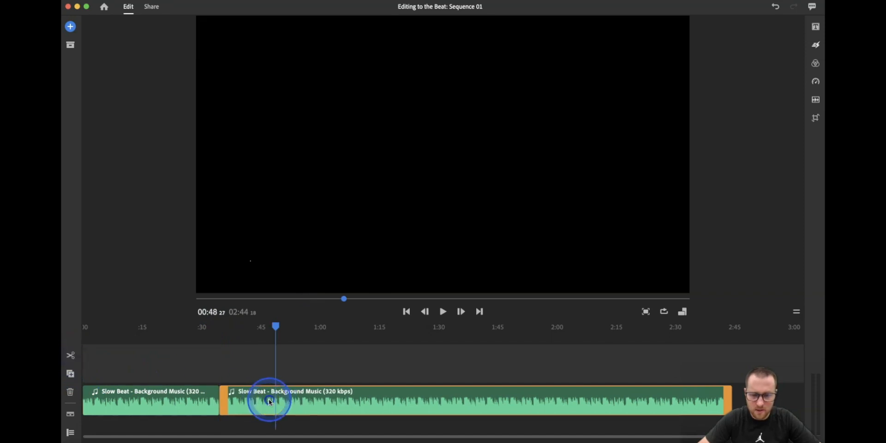
key(Delete)
click(194, 398)
Step: Look up the commands for zooming the timeline in and out
click(267, 1)
click(192, 34)
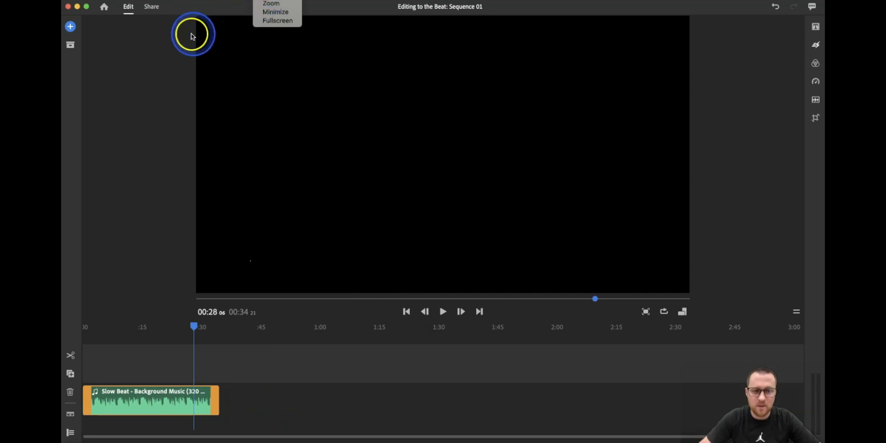
click(257, 4)
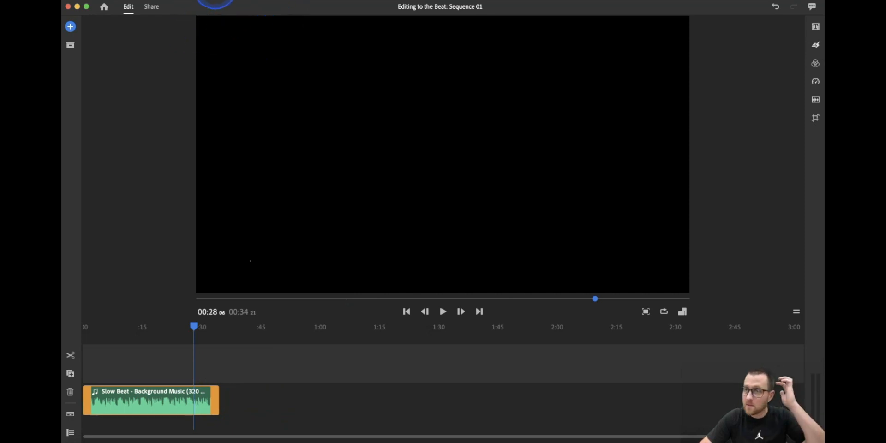
click(276, 3)
click(240, 1)
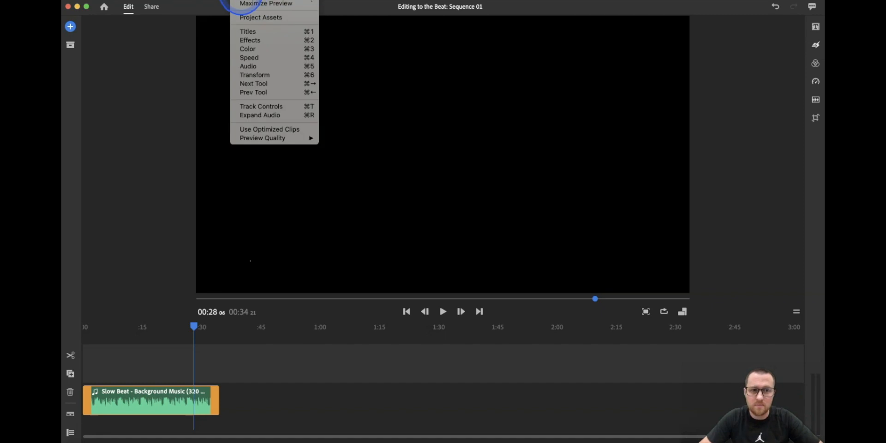
click(206, 2)
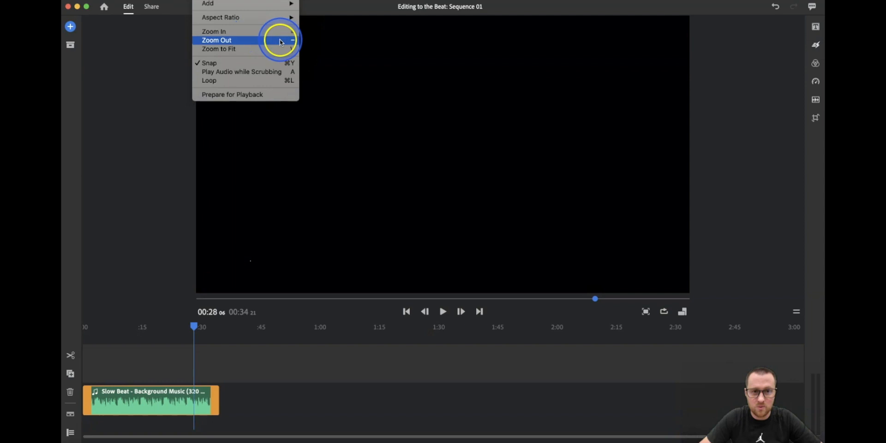
Step: Zoom the timeline in and out repeatedly to examine the music's waveform at different scales
click(172, 382)
key(equal)
key(equal)
key(equal)
key(equal)
key(equal)
key(equal)
key(equal)
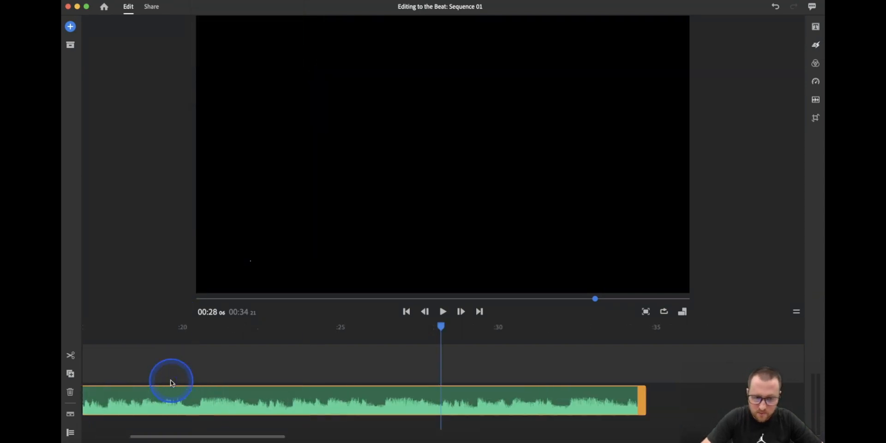
key(minus)
key(minus)
key(minus)
key(minus)
key(minus)
key(minus)
key(minus)
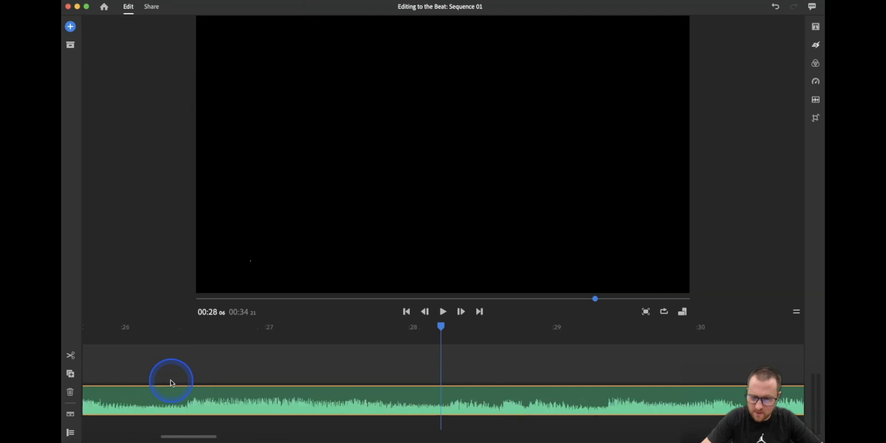
key(equal)
key(equal)
key(equal)
key(equal)
key(equal)
key(minus)
key(minus)
key(minus)
key(minus)
key(minus)
key(equal)
key(equal)
key(equal)
key(equal)
key(equal)
key(minus)
key(minus)
key(minus)
key(minus)
key(minus)
key(equal)
key(equal)
key(equal)
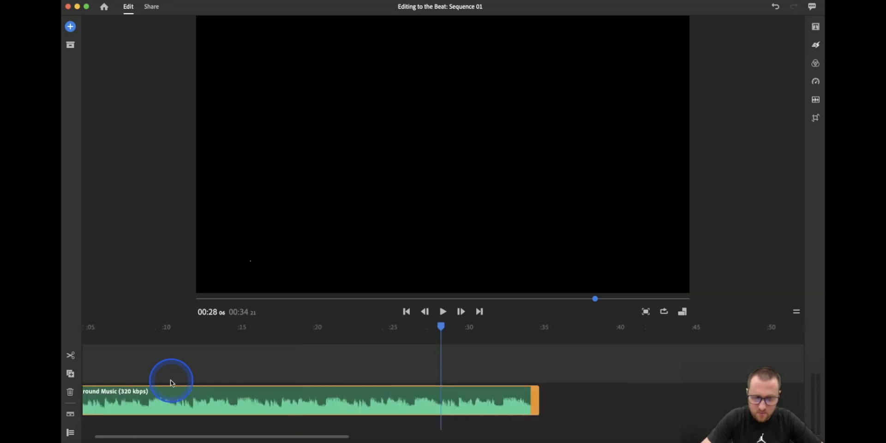
Step: Play the first few seconds of the music from the beginning and return the playhead to the start
scroll(171, 380, left, 15)
click(122, 356)
drag(123, 359, 91, 349)
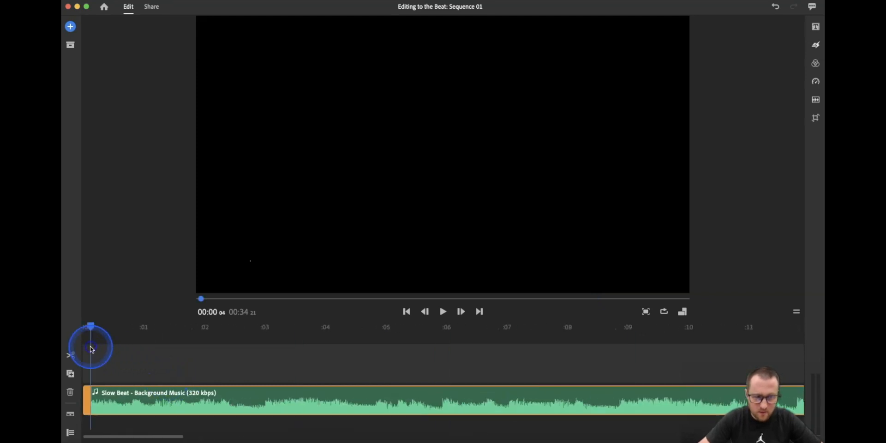
drag(91, 340, 78, 333)
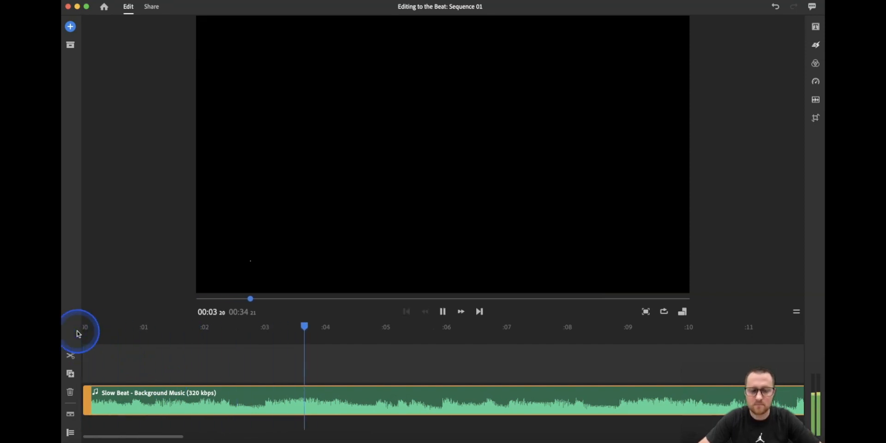
drag(312, 328, 80, 338)
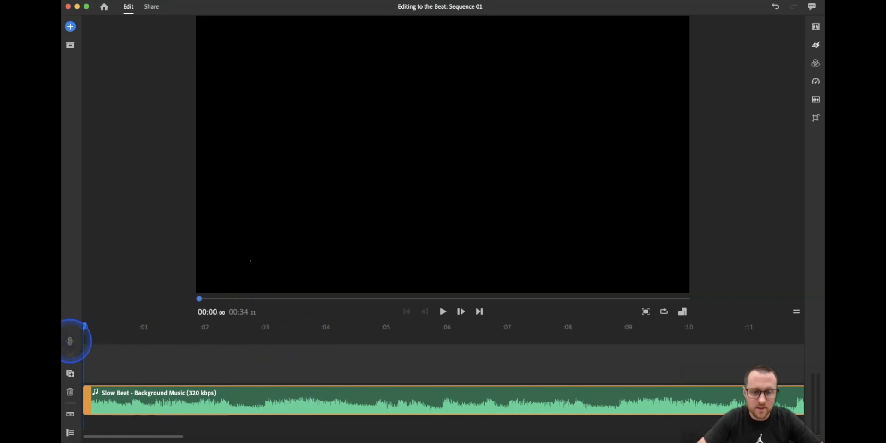
Step: Switch to Google Classroom in the browser, reopen the Editing to the Beat assignment and highlight the "23 different shots" requirement
click(443, 439)
click(210, 74)
click(226, 12)
click(282, 197)
scroll(331, 231, up, 2)
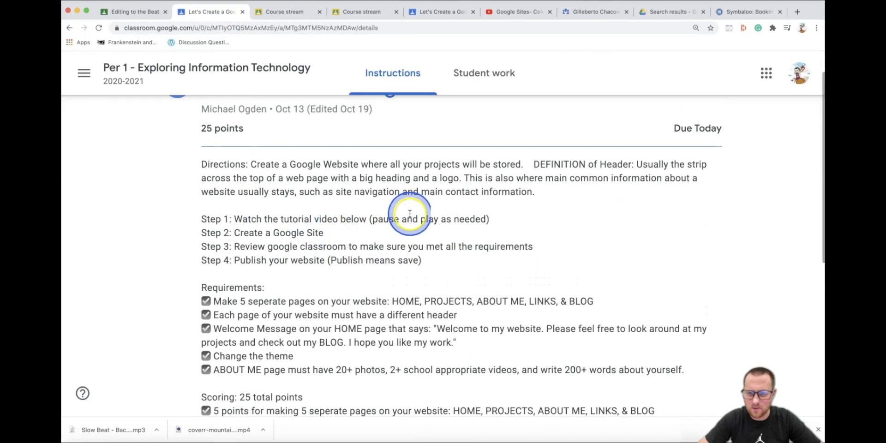
click(127, 12)
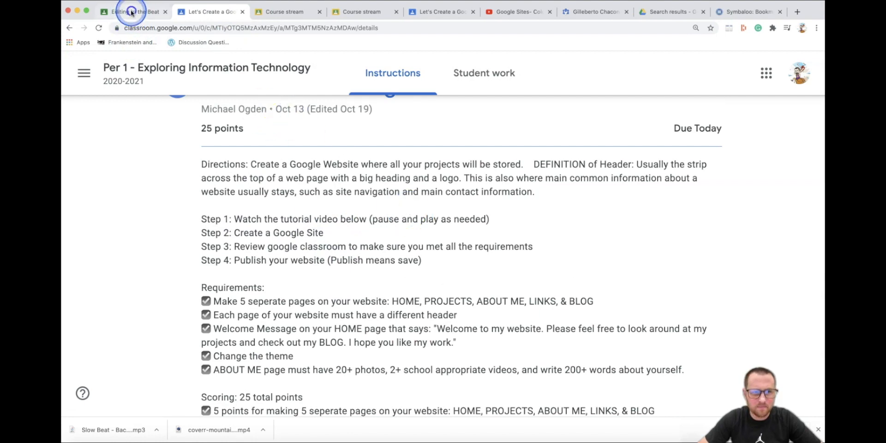
click(81, 70)
scroll(258, 152, up, 2)
drag(276, 191, 419, 193)
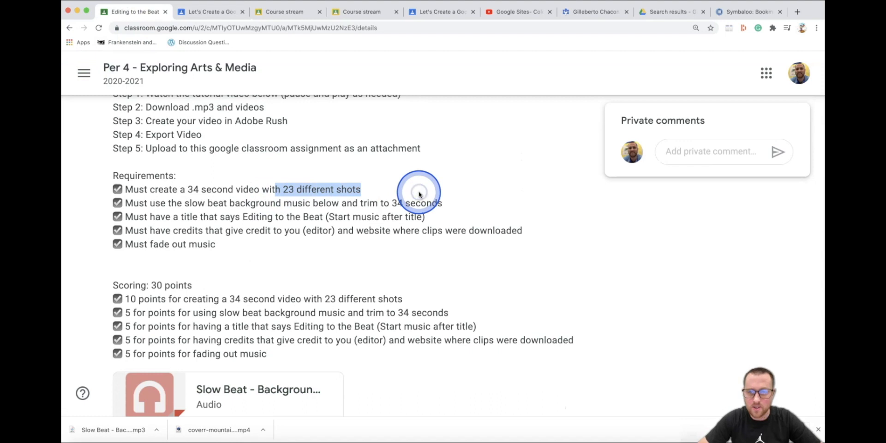
click(234, 85)
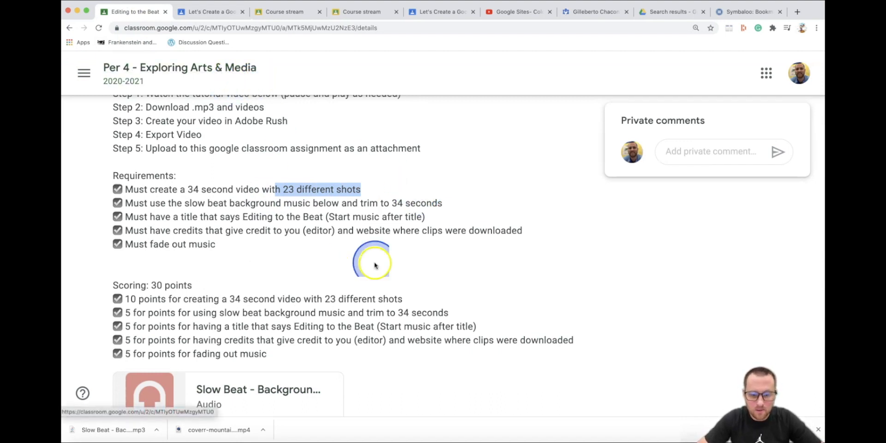
Step: Switch back to Adobe Premiere Rush and play the opening seconds of the music repeatedly to listen for the beats
click(393, 438)
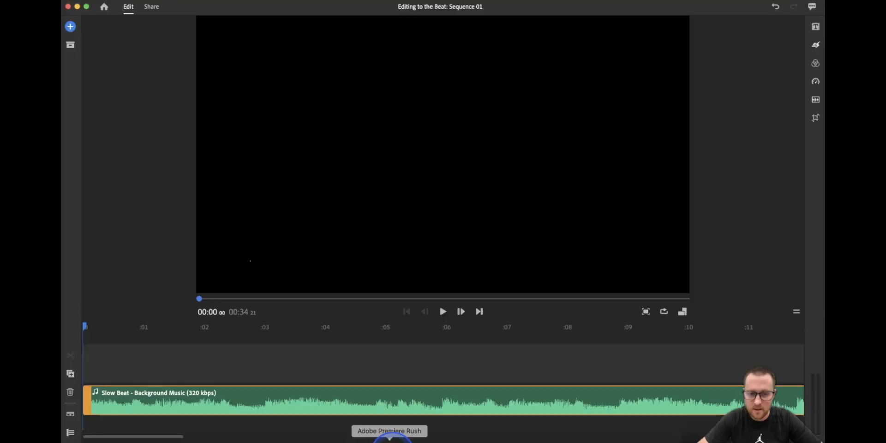
click(83, 326)
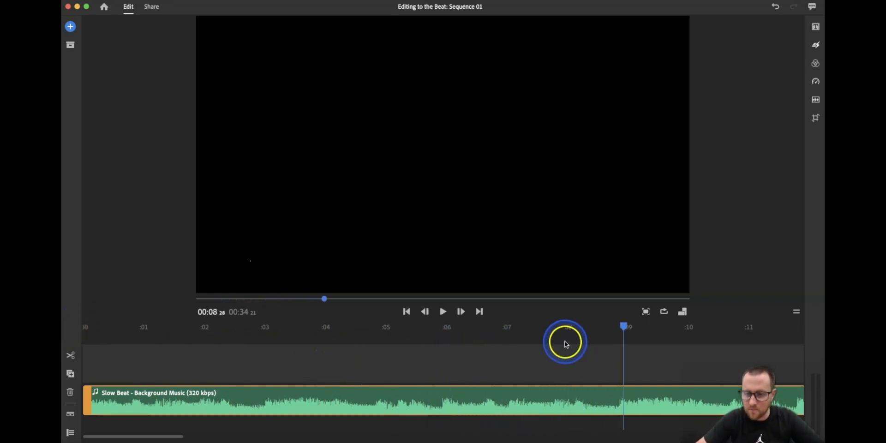
drag(619, 324, 167, 351)
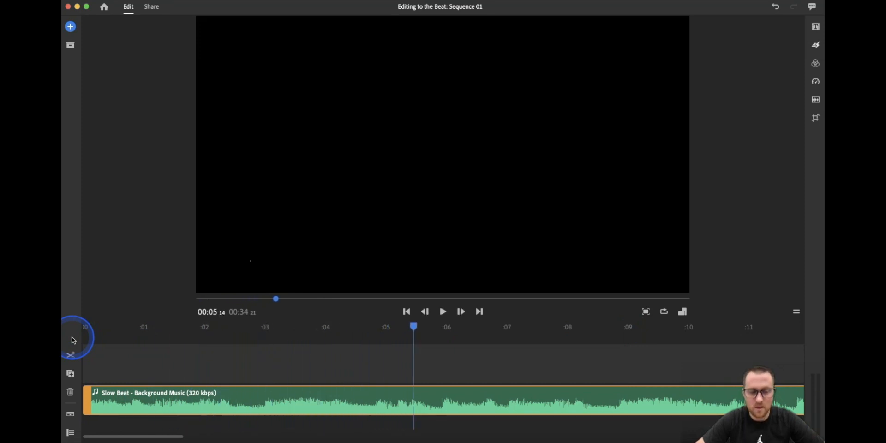
click(427, 400)
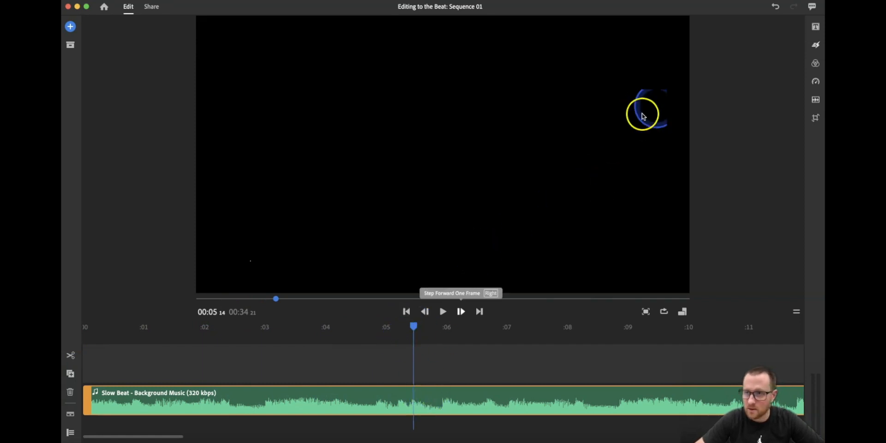
Step: Open the built-in title styles and look through the whole list of available templates
click(815, 27)
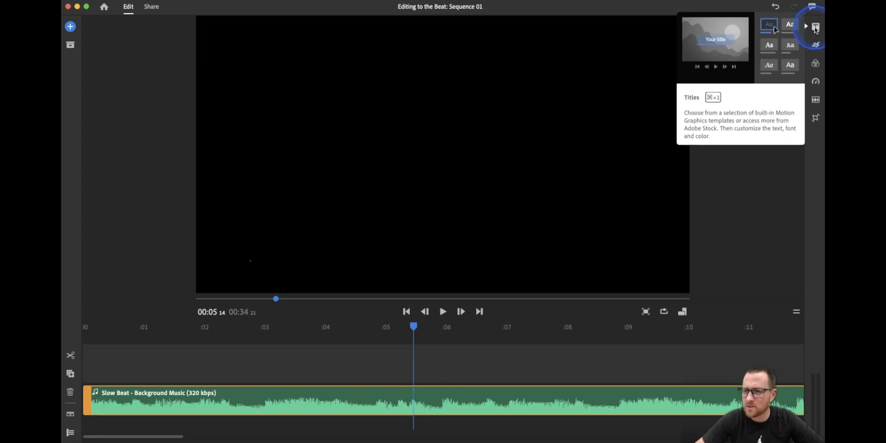
click(815, 27)
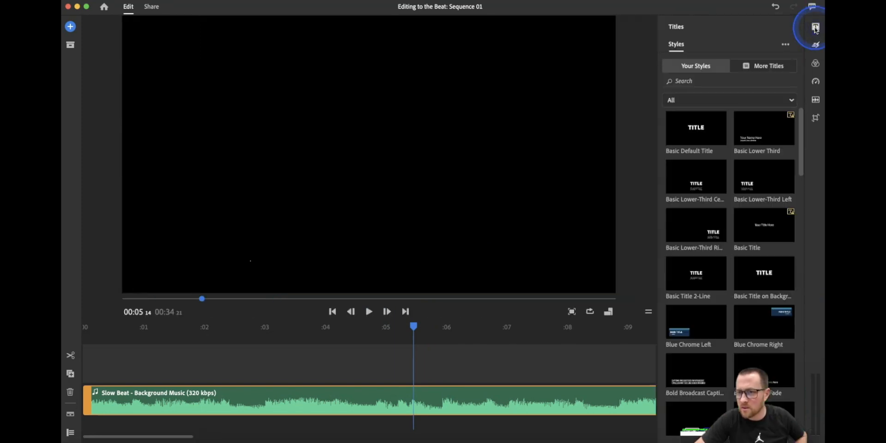
scroll(744, 229, down, 10)
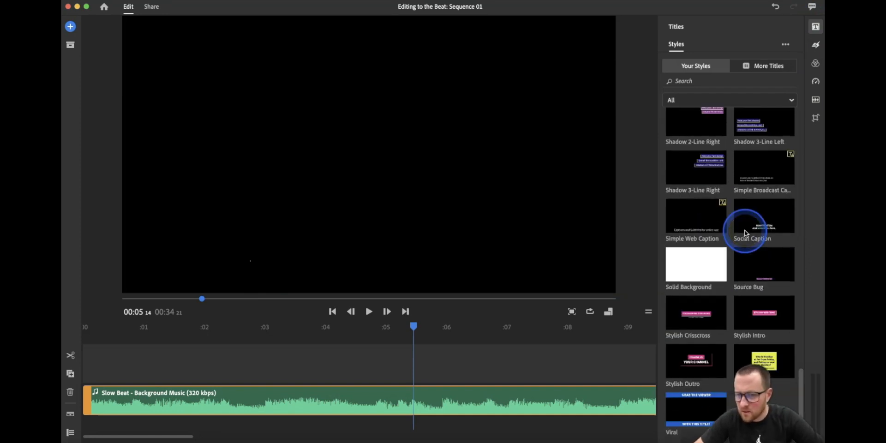
scroll(730, 241, up, 10)
scroll(728, 245, down, 6)
scroll(729, 245, up, 6)
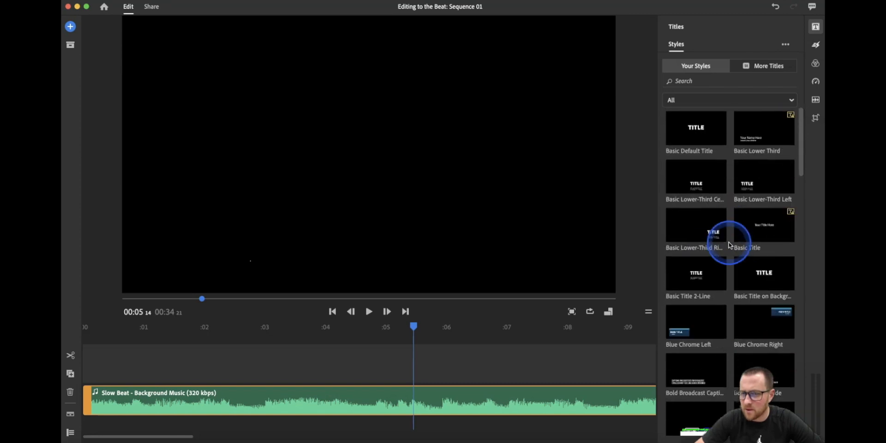
scroll(728, 245, down, 10)
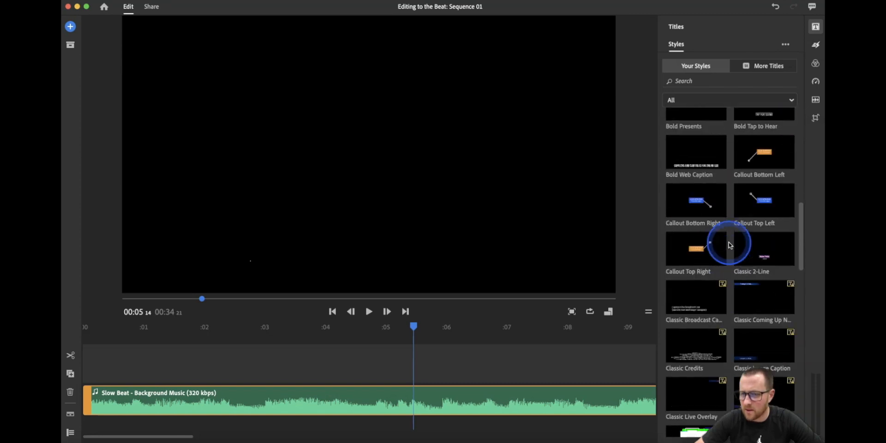
scroll(729, 245, up, 10)
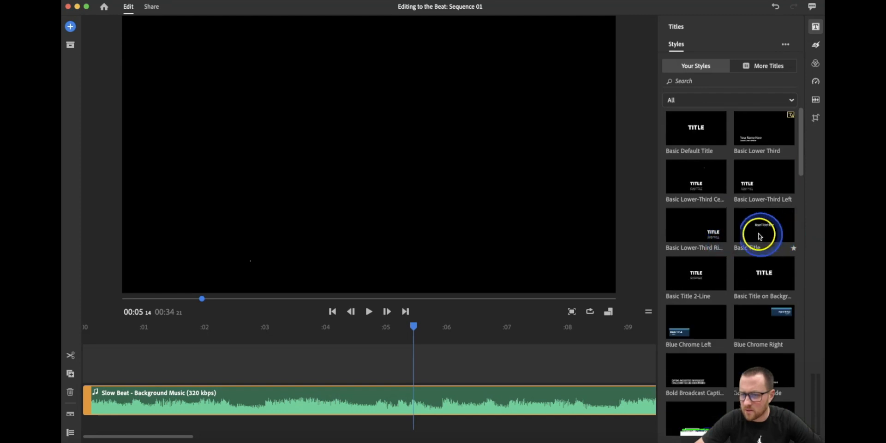
scroll(755, 231, down, 4)
scroll(755, 228, up, 4)
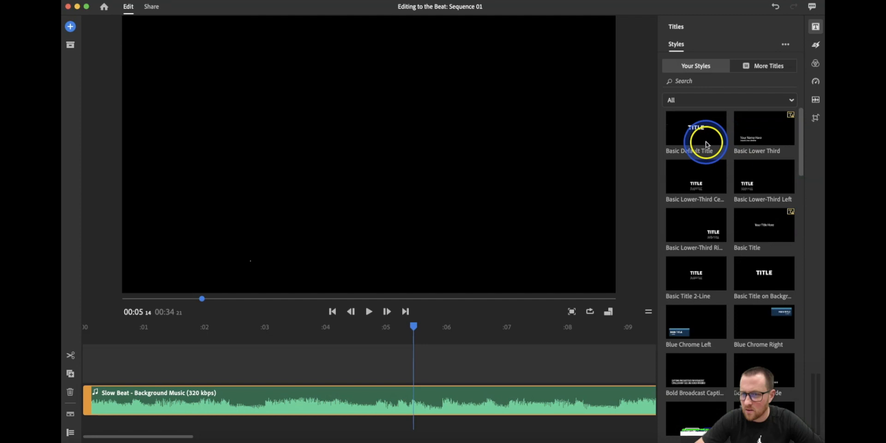
Step: Add a Basic Default Title at the start of the sequence and set its text to "Editing to the Beat"
click(699, 135)
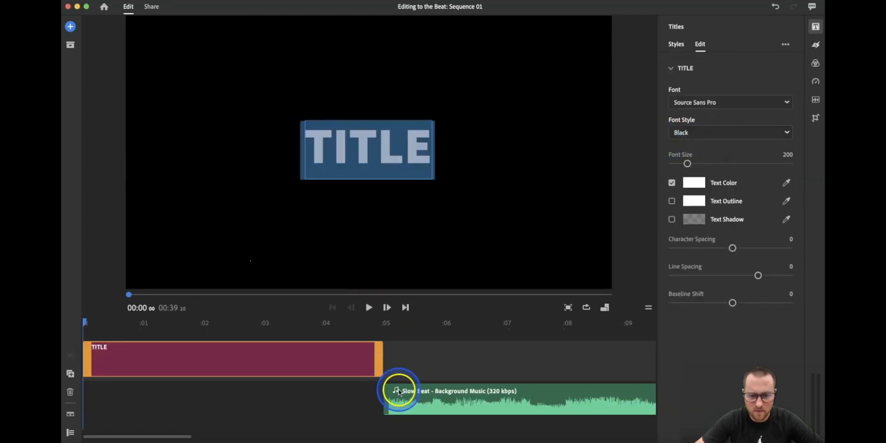
click(337, 259)
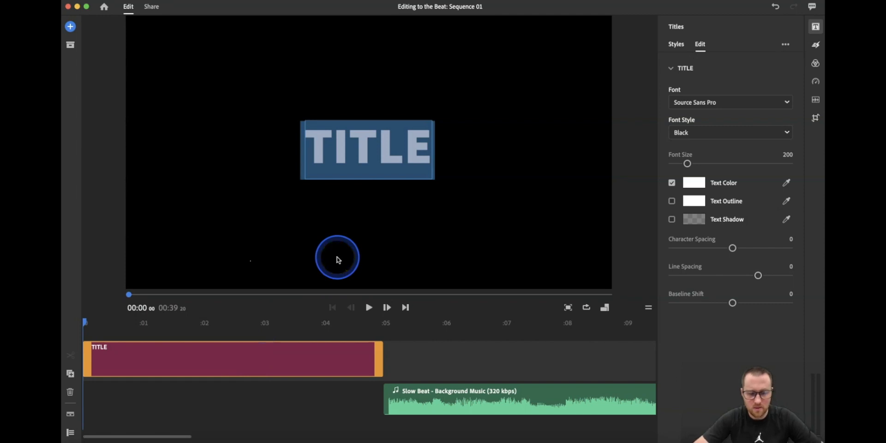
text(Editing to the Beat)
Step: Play the sequence from the start through the title into the music, pause, and place the playhead at about 33 seconds
click(94, 324)
click(83, 325)
key(space)
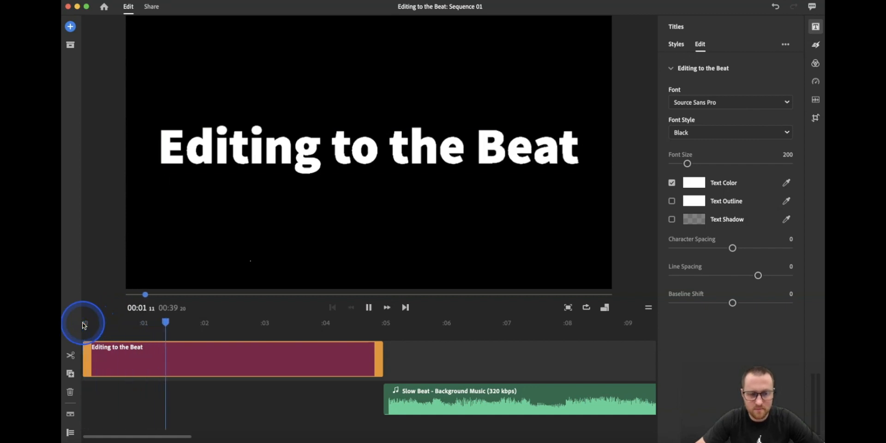
click(273, 328)
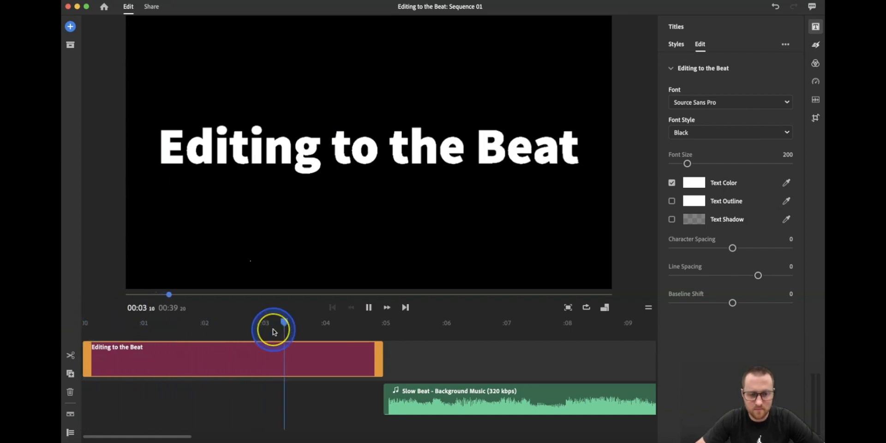
click(334, 330)
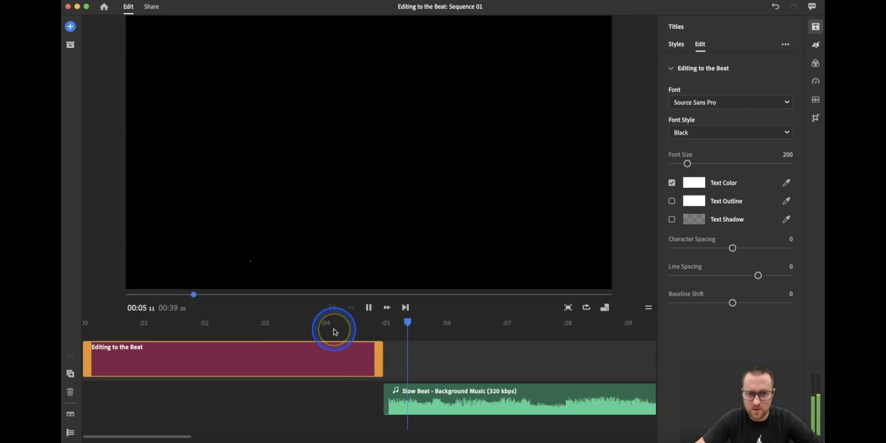
click(369, 336)
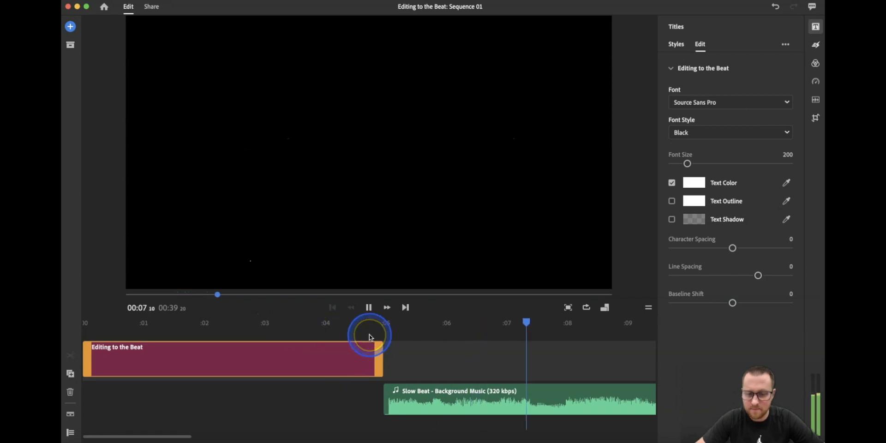
key(space)
scroll(369, 337, down, 6)
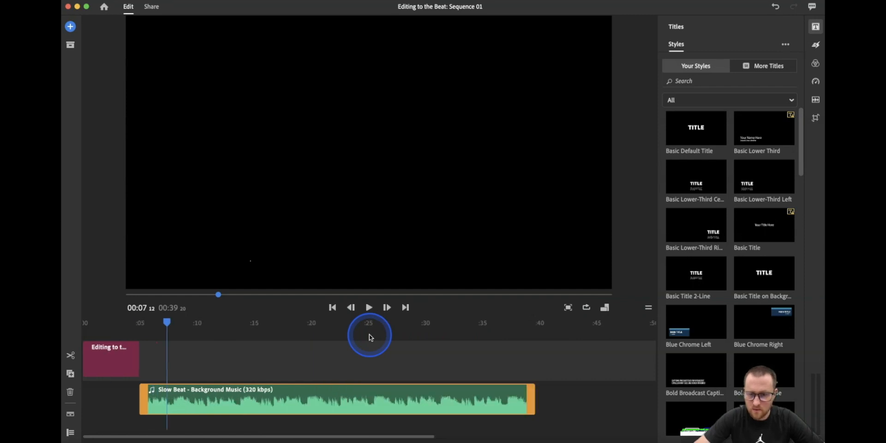
click(465, 340)
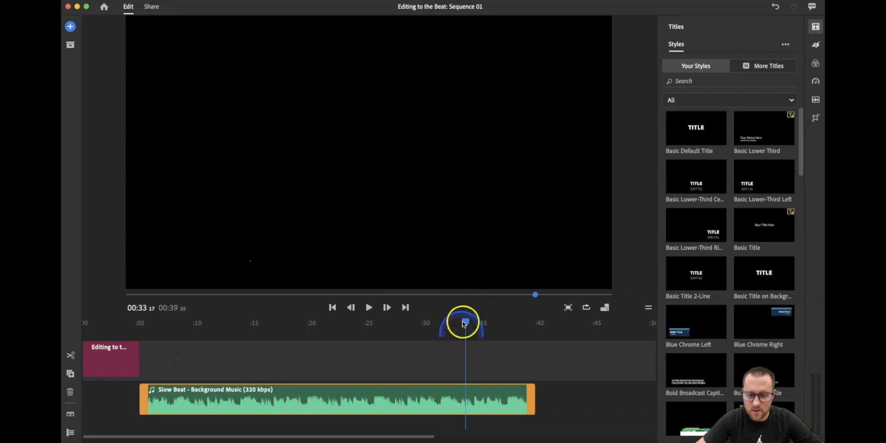
Step: Switch to Google Classroom in the browser and open the classwork list of Per 4 - Exploring Arts & Media
click(444, 442)
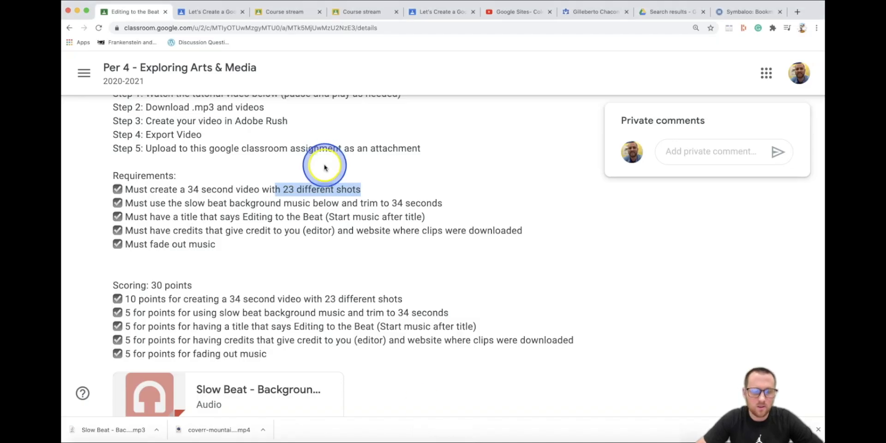
scroll(303, 221, up, 5)
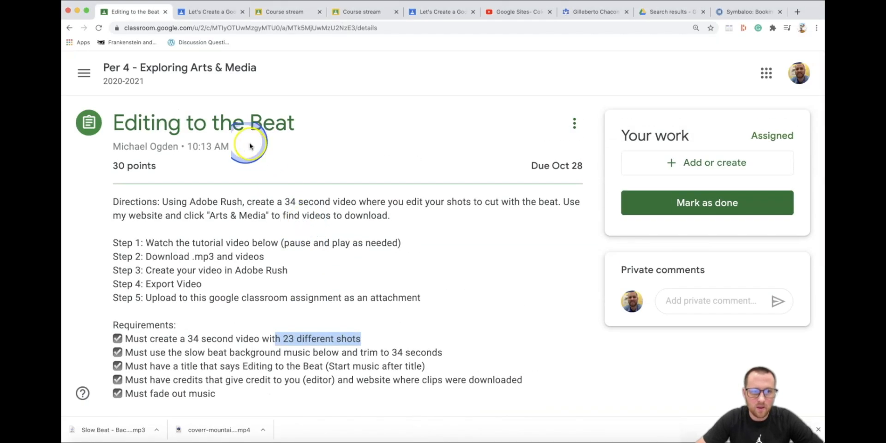
click(86, 75)
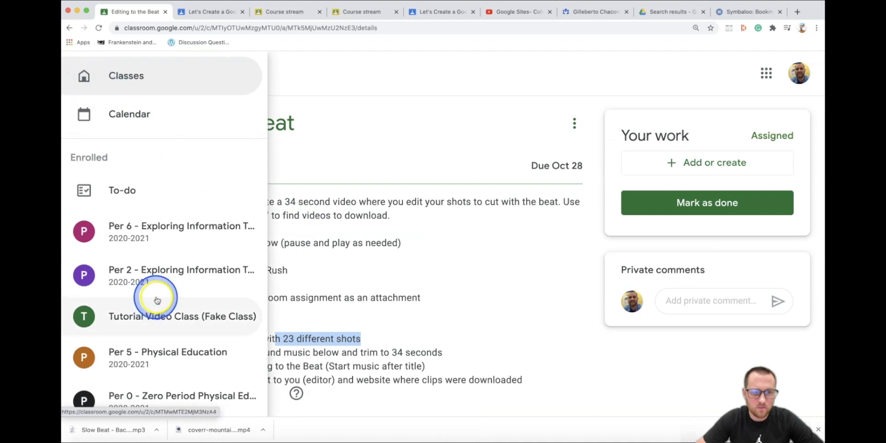
click(365, 263)
click(177, 68)
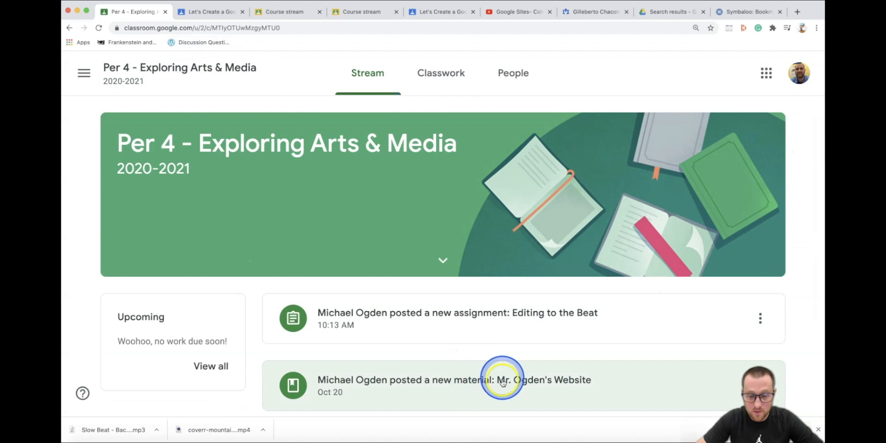
click(450, 74)
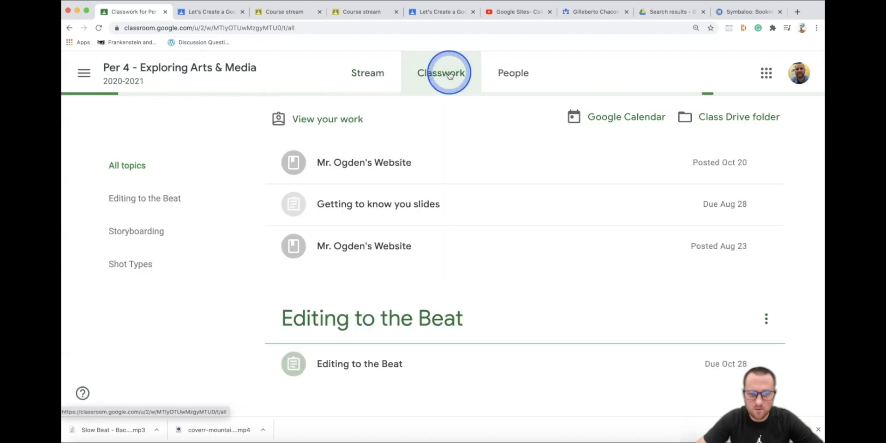
Step: Open the teacher's website from the class materials and go to its Arts & Media page
click(387, 162)
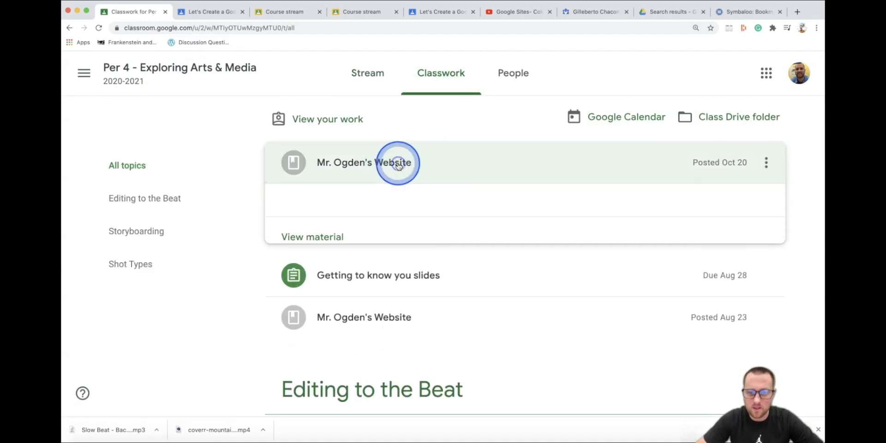
click(420, 240)
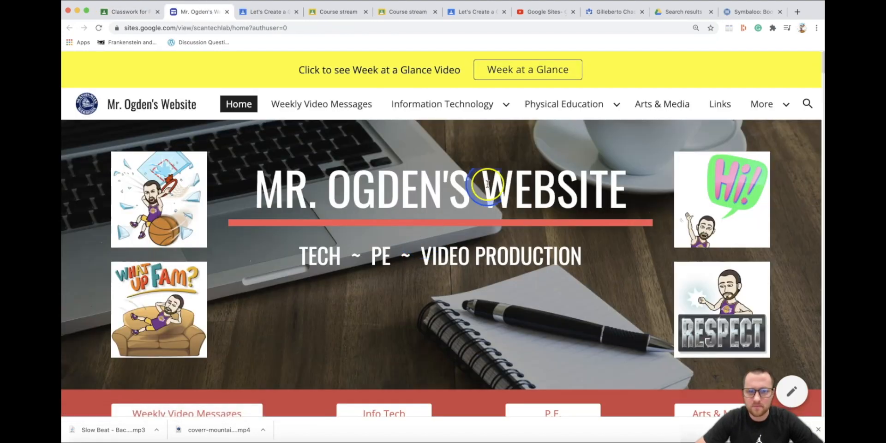
click(670, 105)
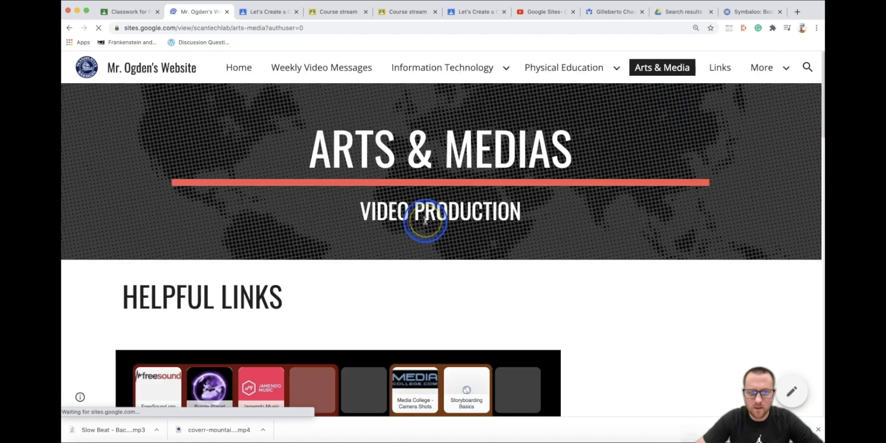
Step: Find the "Free work from home stock video" link among the helpful links and open the Coverr site
scroll(425, 220, down, 10)
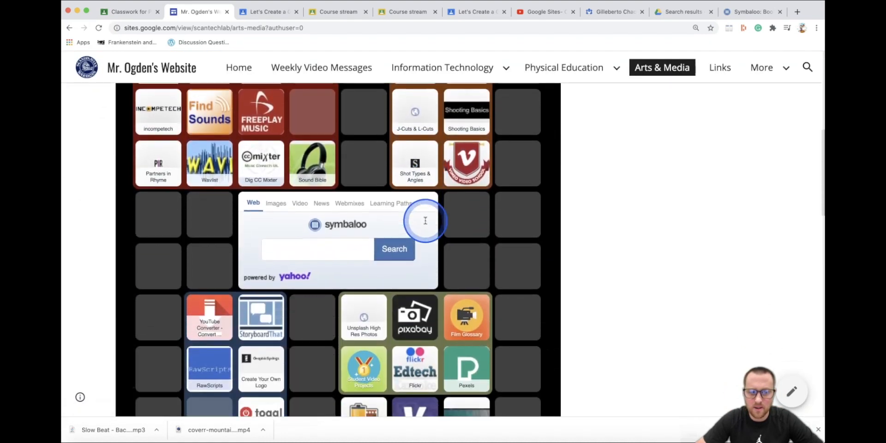
scroll(425, 221, down, 3)
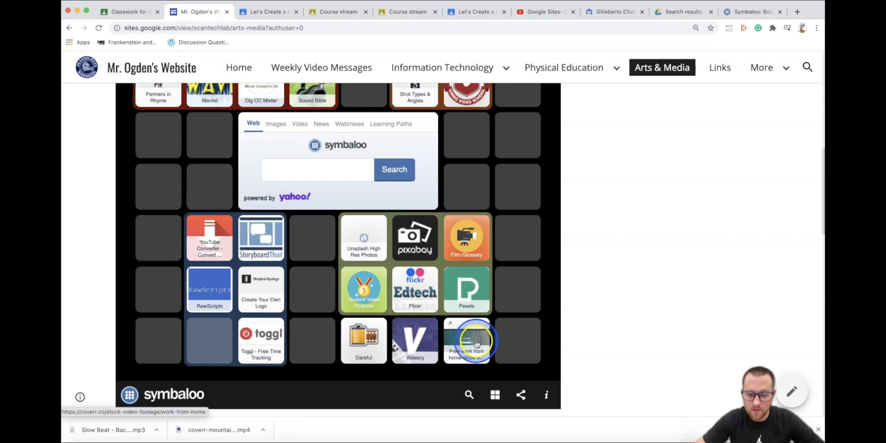
drag(475, 337, 474, 371)
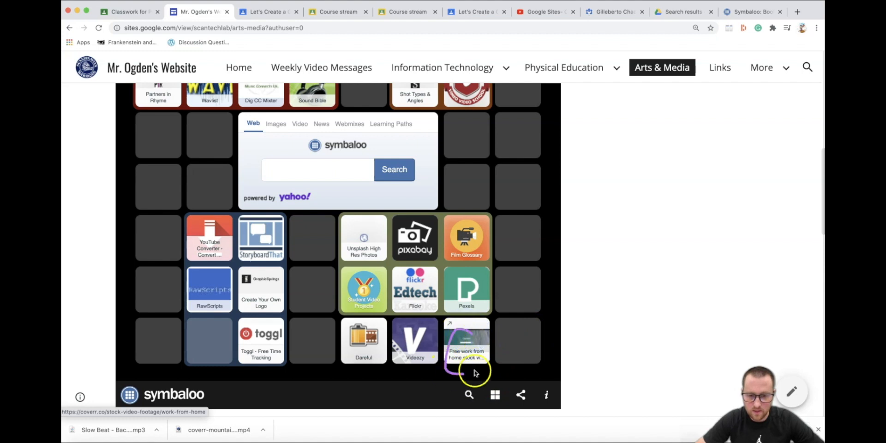
click(469, 341)
mouse_move(170, 59)
mouse_down()
mouse_move(101, 52)
mouse_move(108, 108)
mouse_move(162, 43)
mouse_up()
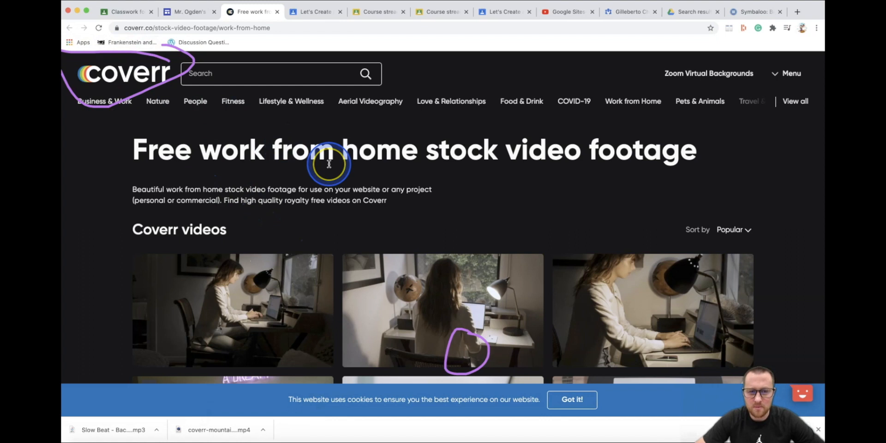
Step: Browse Coverr's Lifestyle & Wellness videos and download the clip of the girl running up the stairs
scroll(329, 164, down, 3)
scroll(326, 162, up, 3)
click(291, 104)
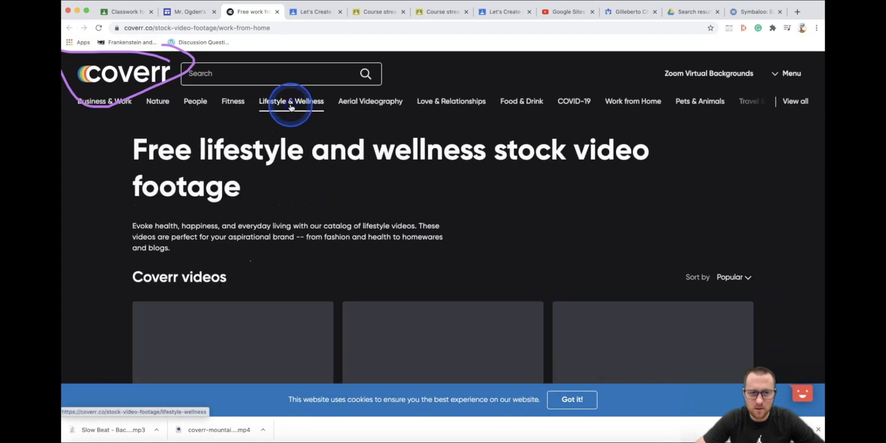
scroll(360, 180, down, 5)
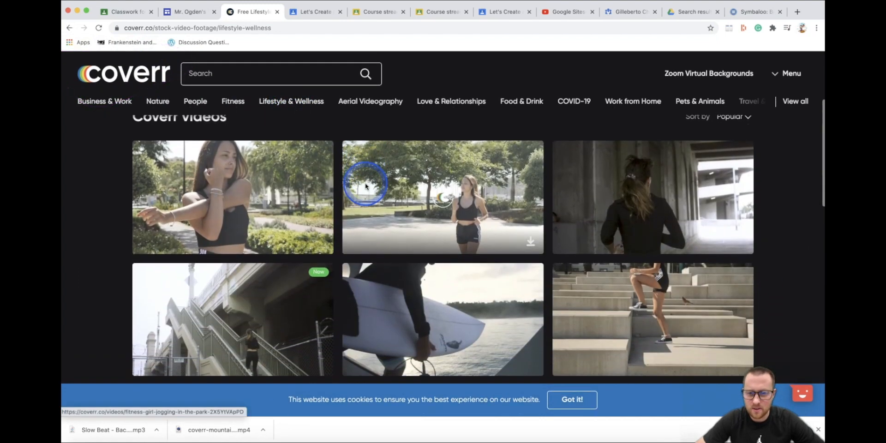
scroll(364, 183, down, 2)
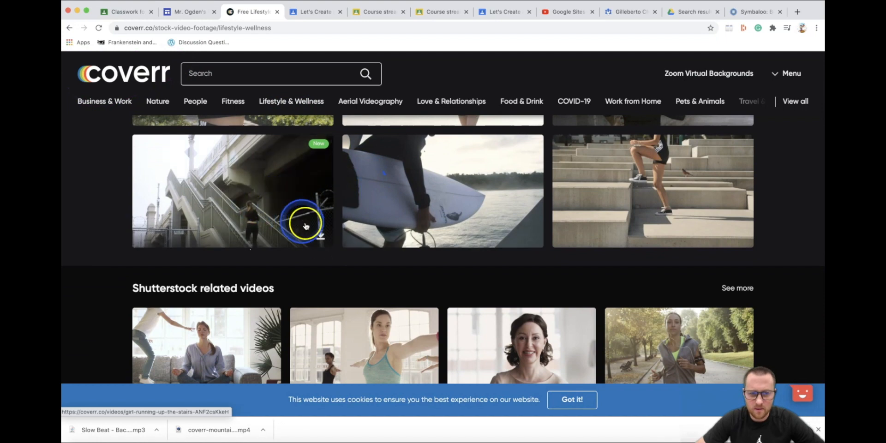
click(320, 237)
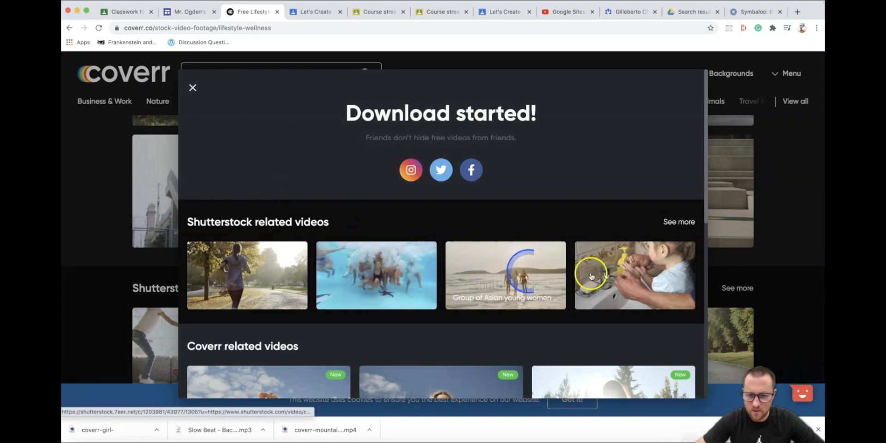
Step: View the Shutterstock related clip of a child's hands being washed, close its page and dismiss the download dialog
click(635, 276)
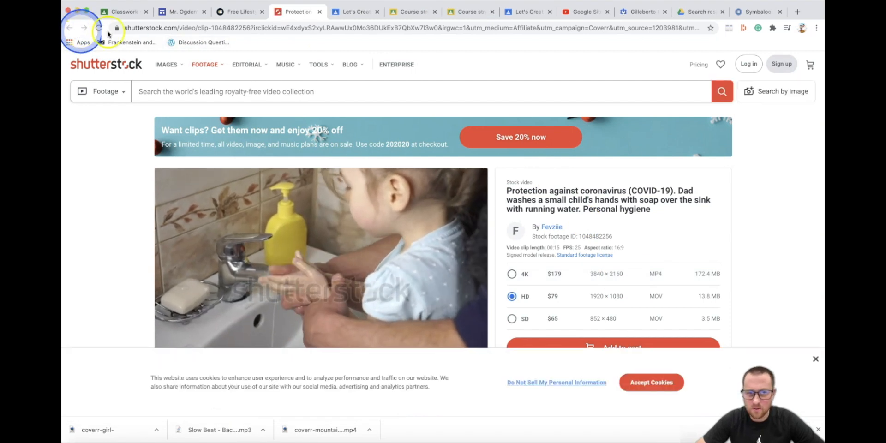
click(319, 11)
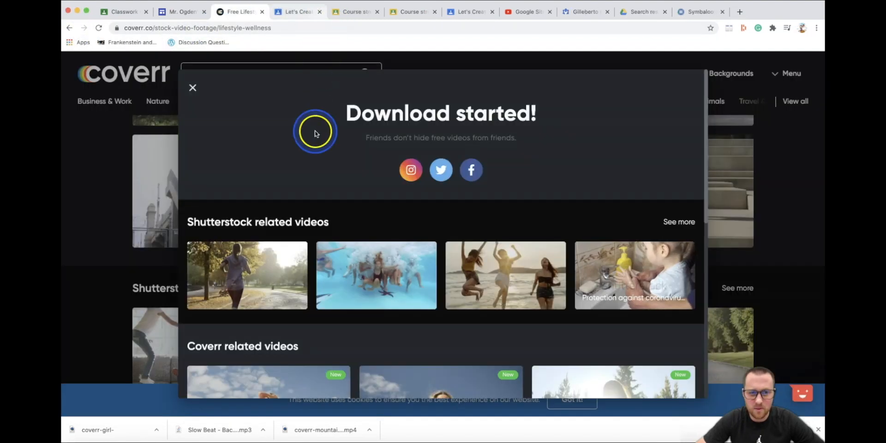
click(193, 88)
Step: Download the Coverr work-from-home clips of the girl at the computer and the man using the laptop, dismissing each download dialog
scroll(214, 220, down, 3)
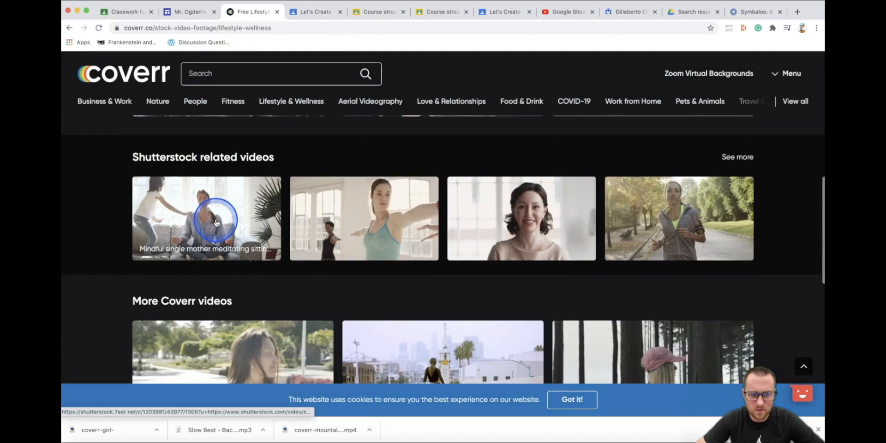
click(216, 221)
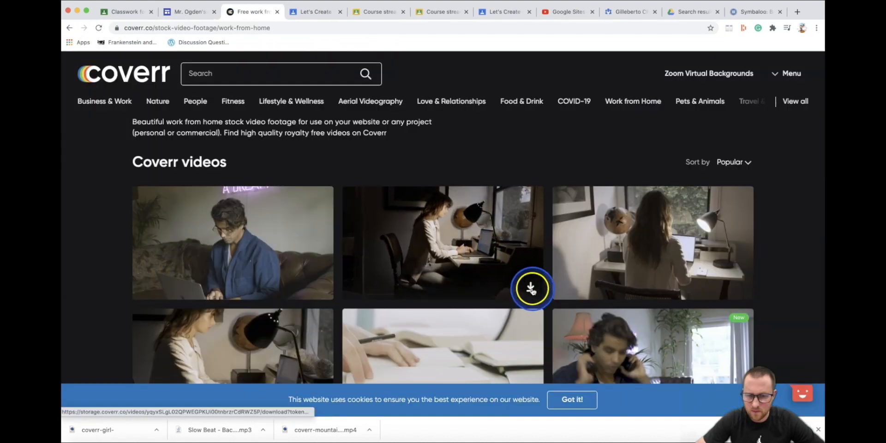
click(530, 289)
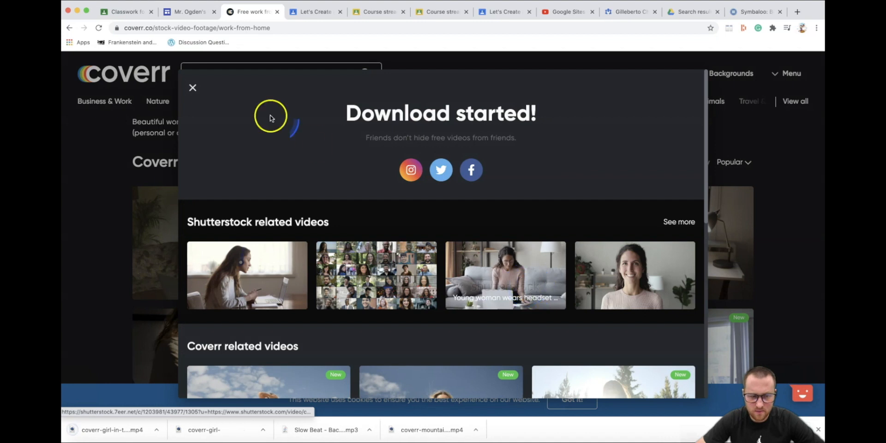
click(192, 89)
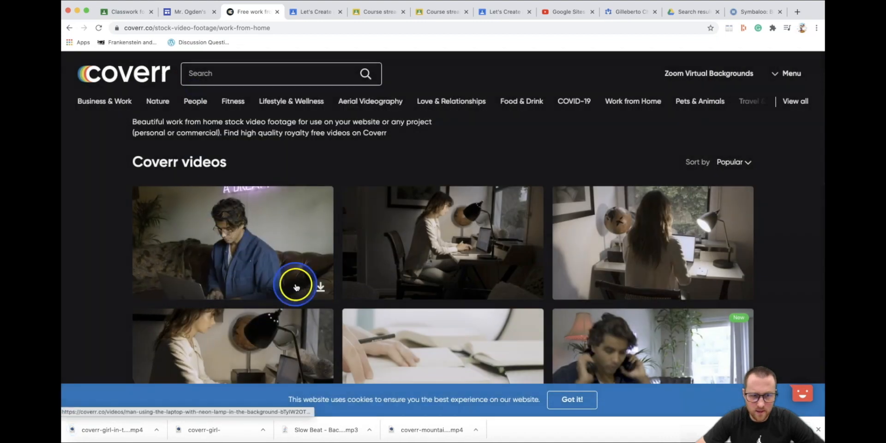
click(320, 288)
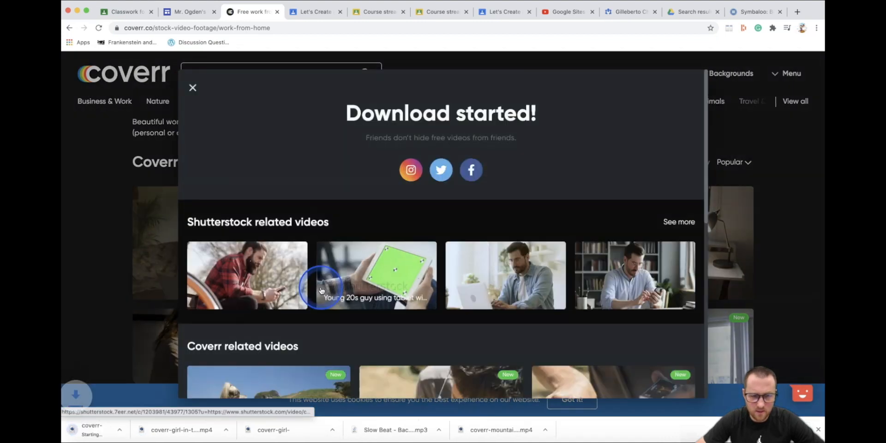
click(193, 87)
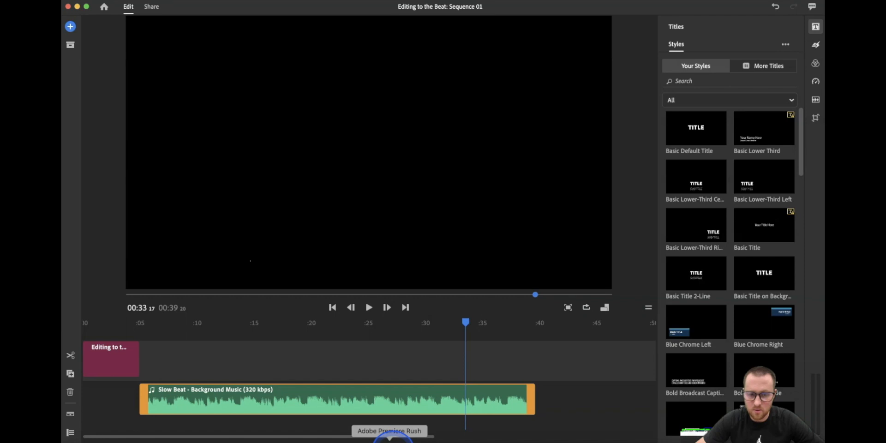
Step: Switch to Adobe Premiere Rush and look through the Downloads folder in the media browser for the Coverr clips
click(67, 26)
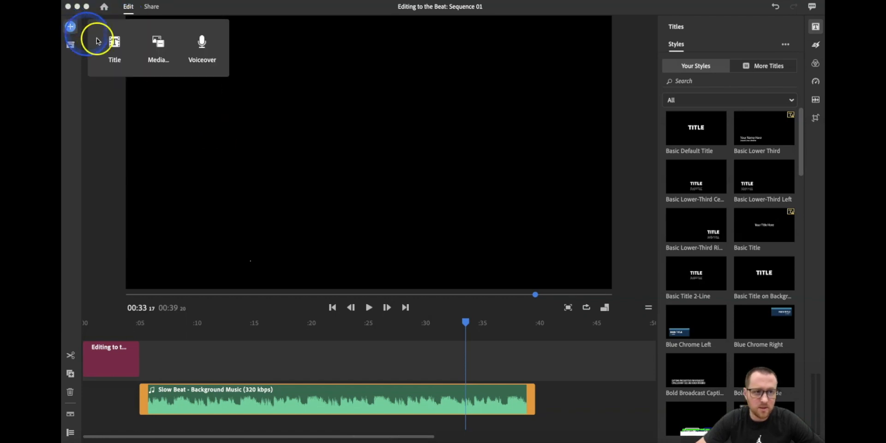
click(161, 49)
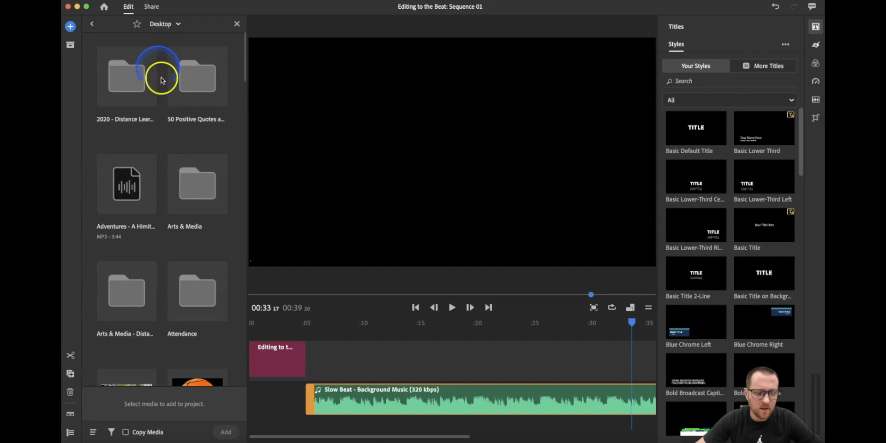
click(177, 24)
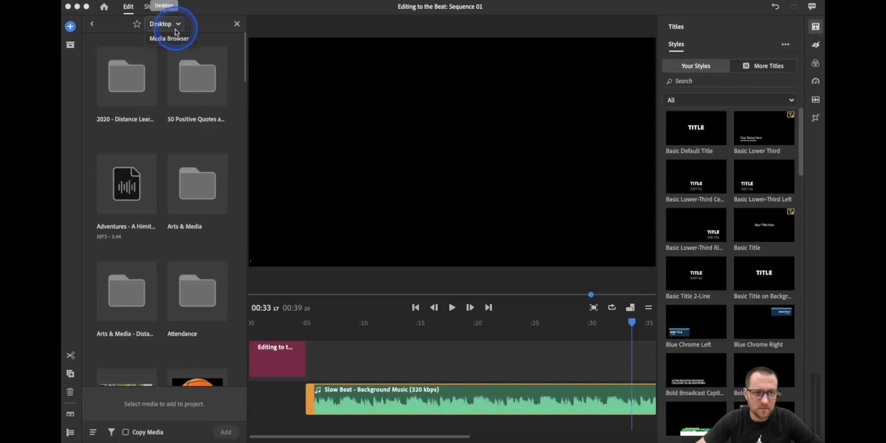
click(176, 39)
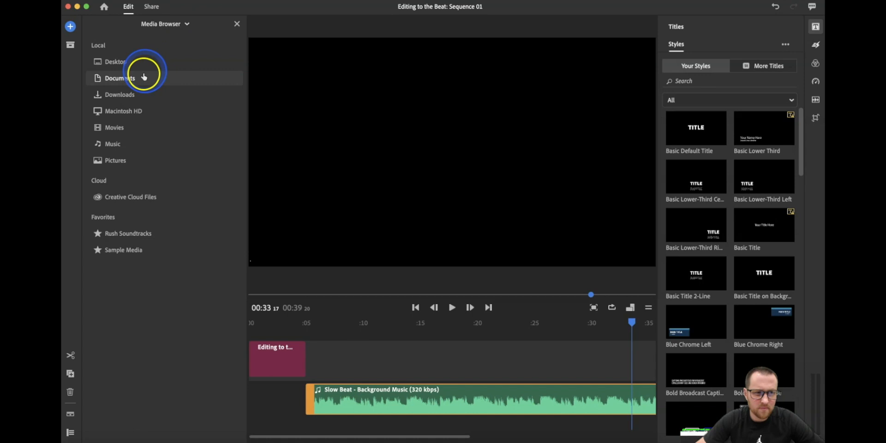
click(134, 94)
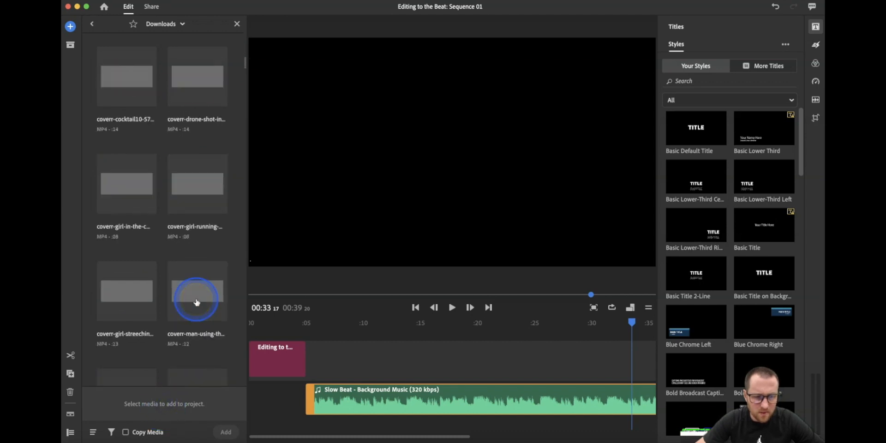
click(95, 27)
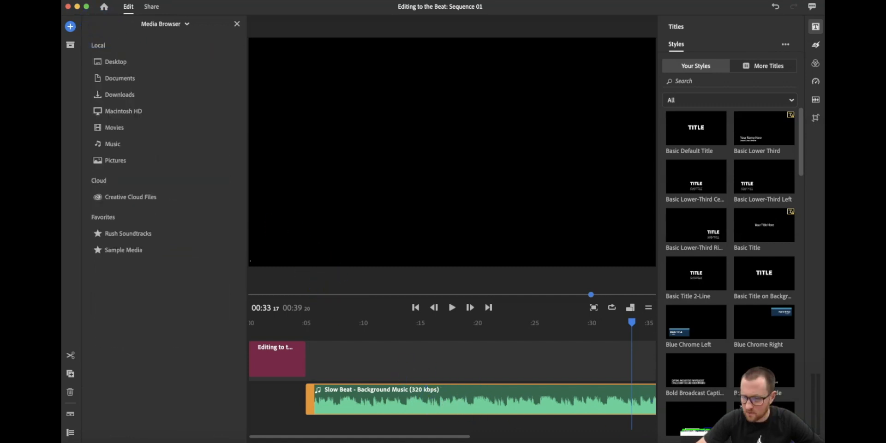
Step: Move the three Coverr MP4 clips downloaded today from the Downloads folder to the desktop in Finder and close its window
click(781, 211)
click(795, 101)
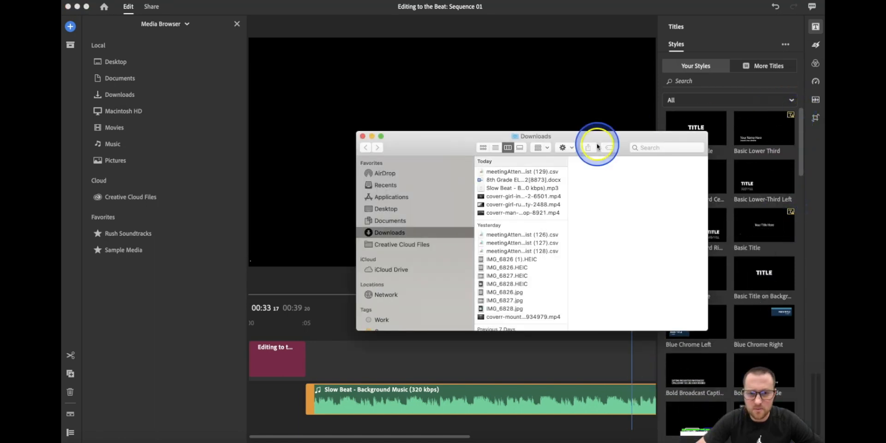
click(557, 198)
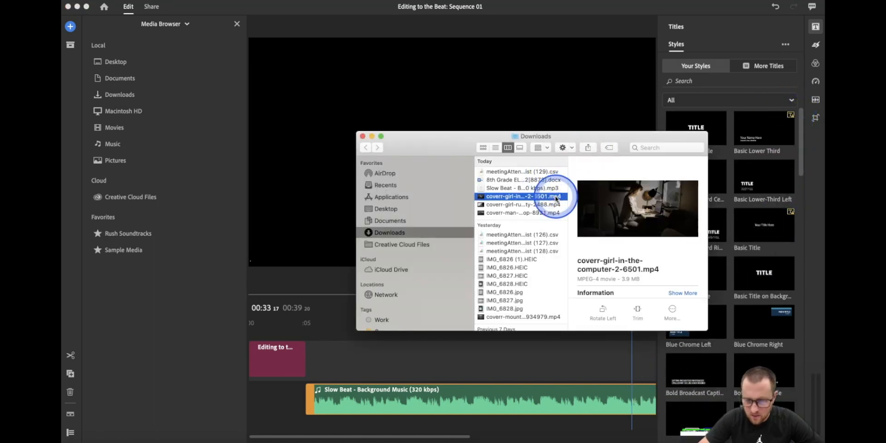
shift+click(531, 204)
shift+click(522, 213)
drag(522, 213, 482, 249)
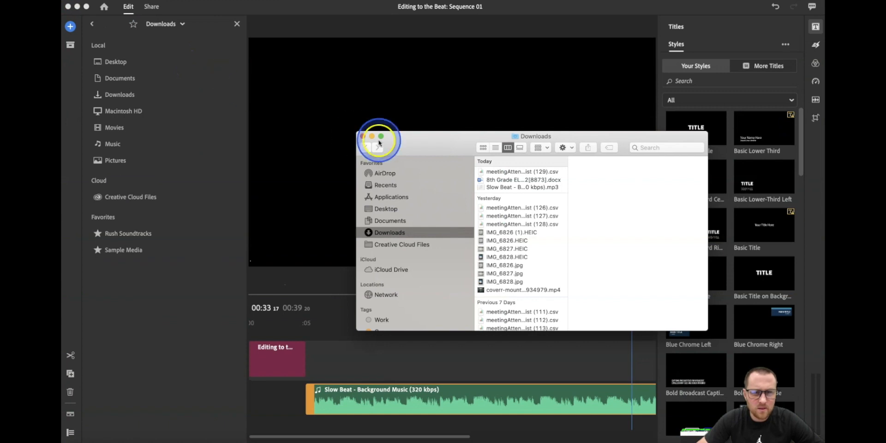
click(362, 136)
Step: Add the Coverr clips from the Desktop folder to the project in this order: man using laptop, girl running, girl at computer
click(71, 26)
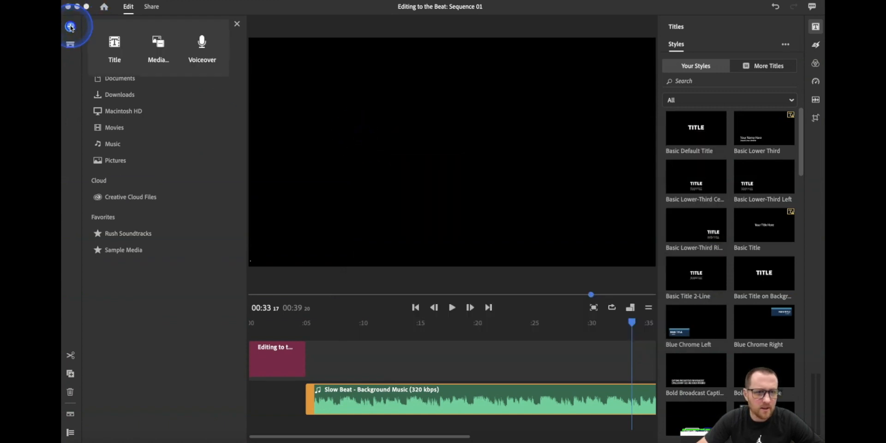
click(162, 48)
click(122, 61)
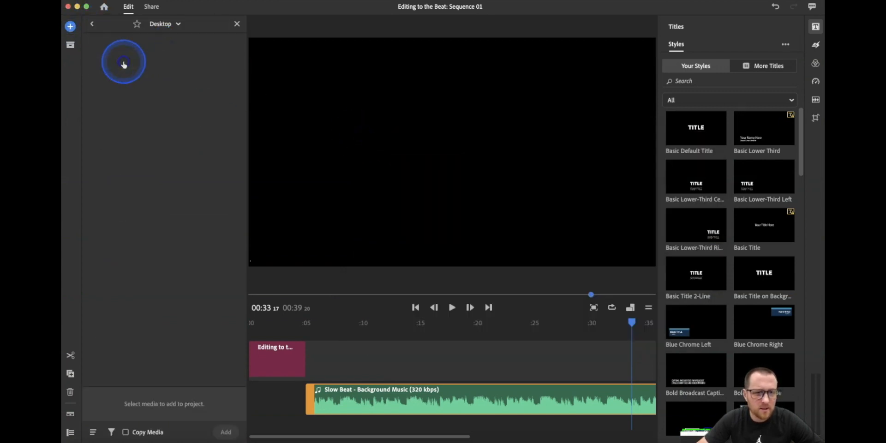
scroll(172, 163, down, 5)
scroll(173, 164, down, 10)
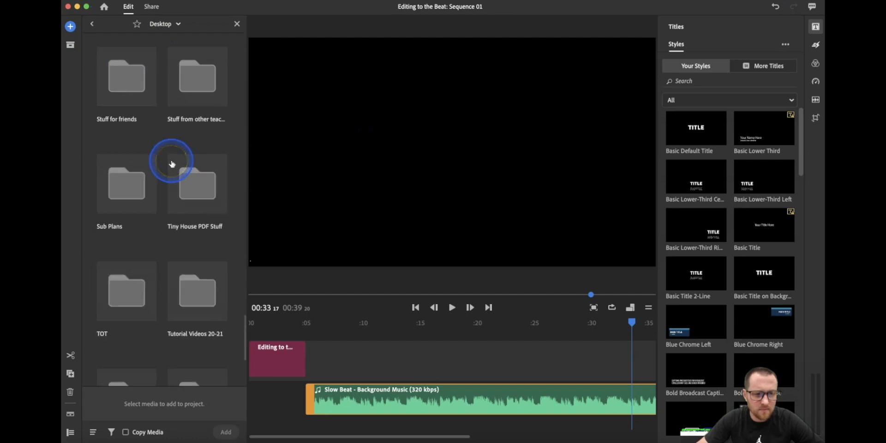
scroll(180, 203, up, 12)
scroll(181, 213, up, 4)
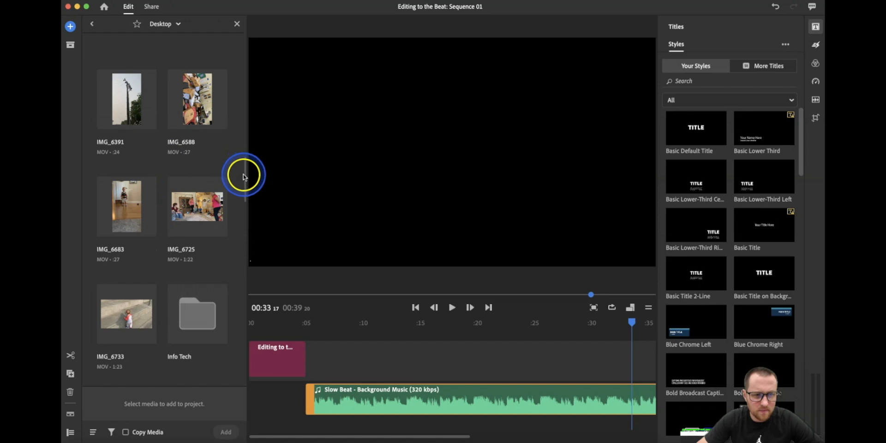
scroll(244, 174, up, 5)
click(135, 126)
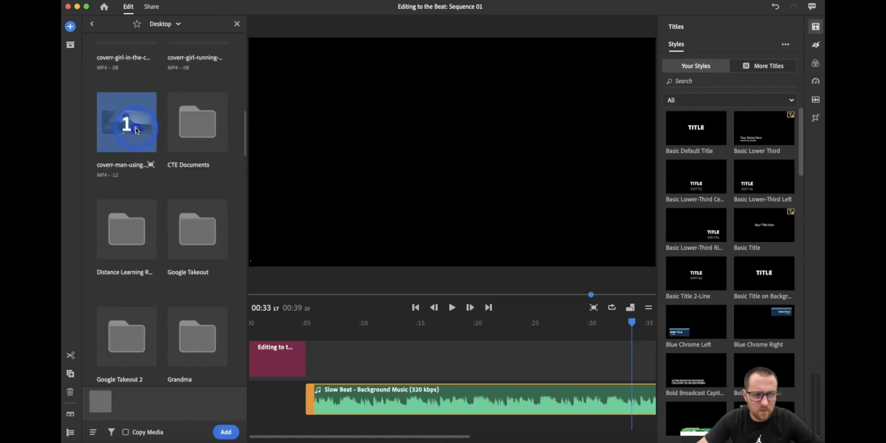
scroll(243, 129, up, 3)
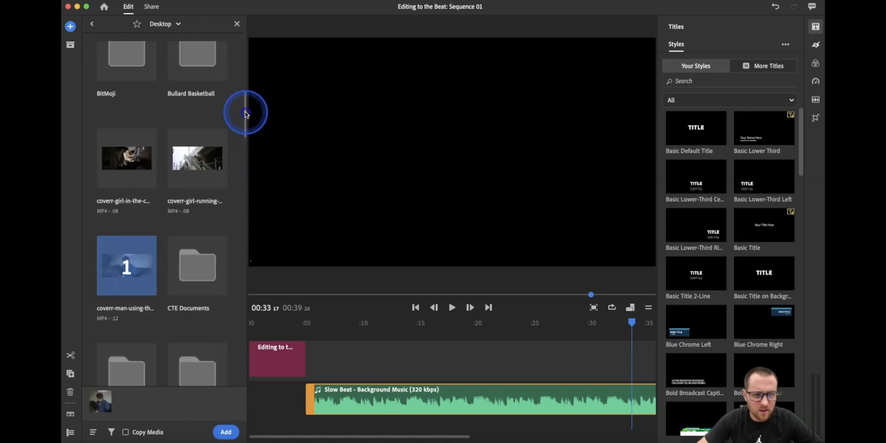
click(197, 159)
click(139, 162)
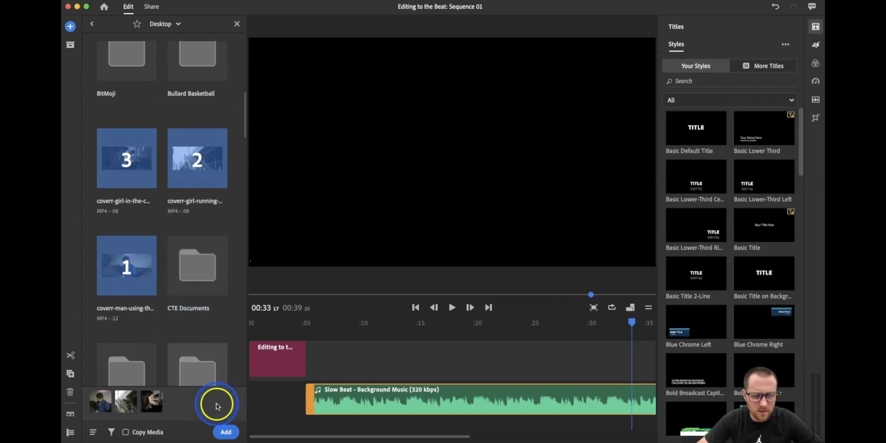
click(225, 432)
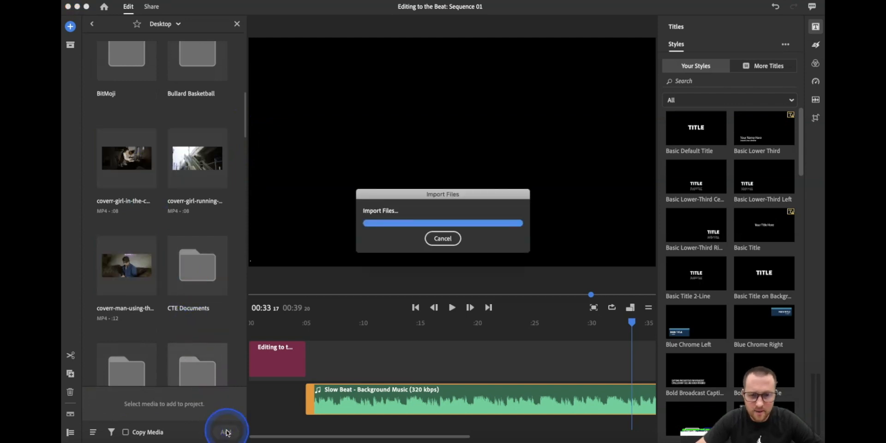
click(238, 24)
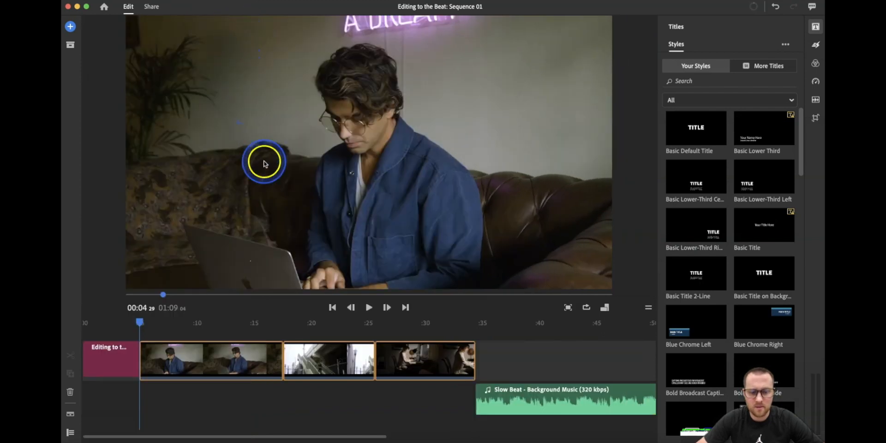
Step: Check the project assets and move the Slow Beat music clip back to start where the title ends, beneath the video clips
click(67, 46)
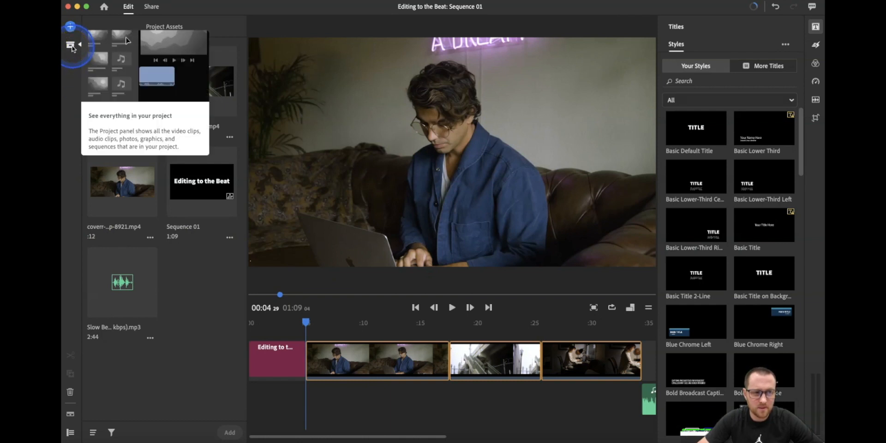
click(71, 48)
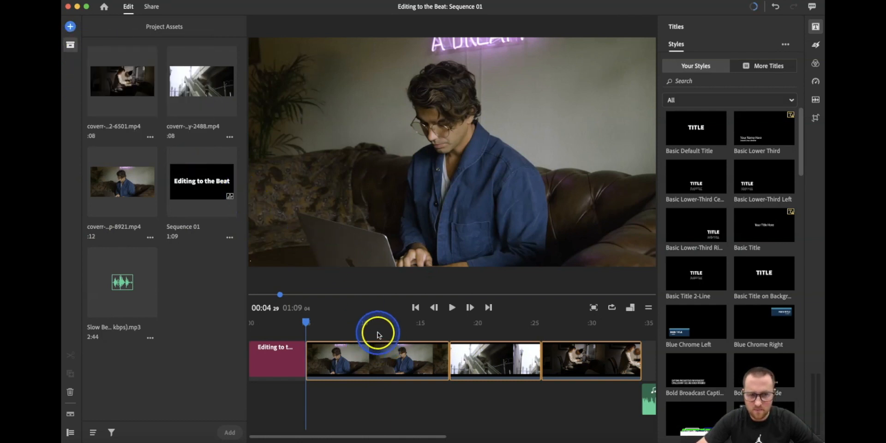
click(70, 45)
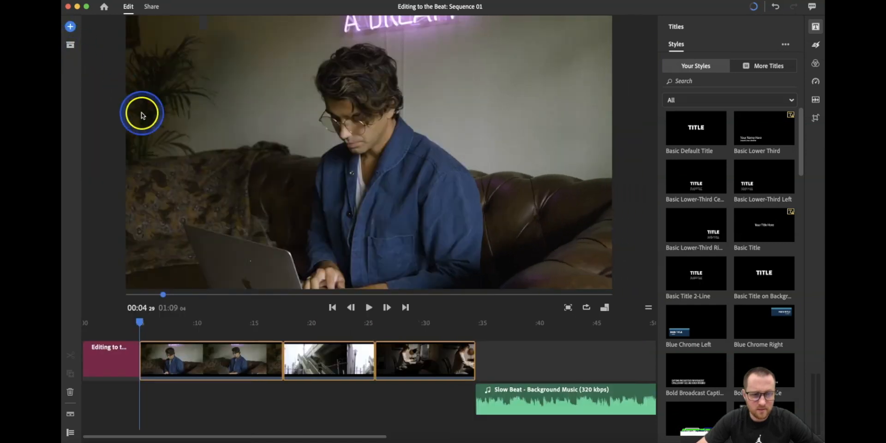
drag(518, 391, 190, 391)
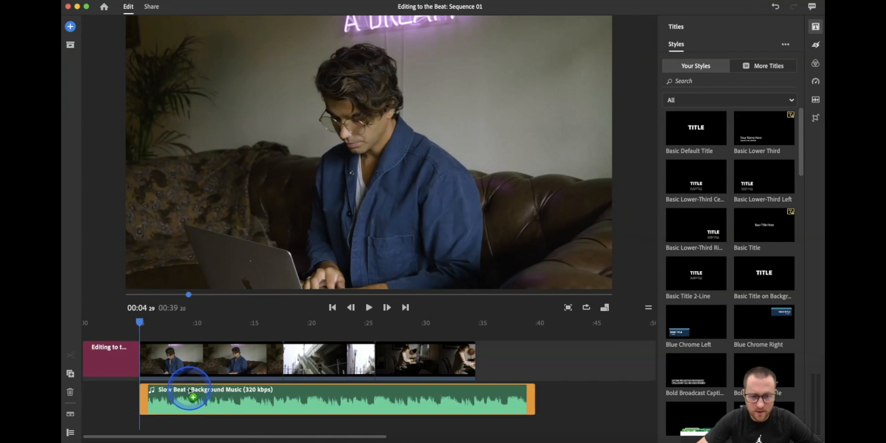
Step: Shorten the three video clips from their ends so they finish at about 10, 13 and 18 seconds on the timeline
click(205, 365)
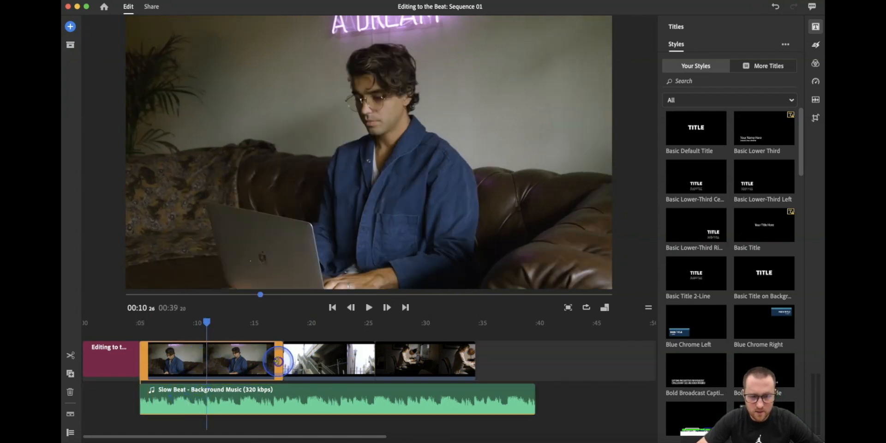
drag(278, 361, 203, 361)
click(282, 363)
drag(286, 361, 237, 362)
click(325, 364)
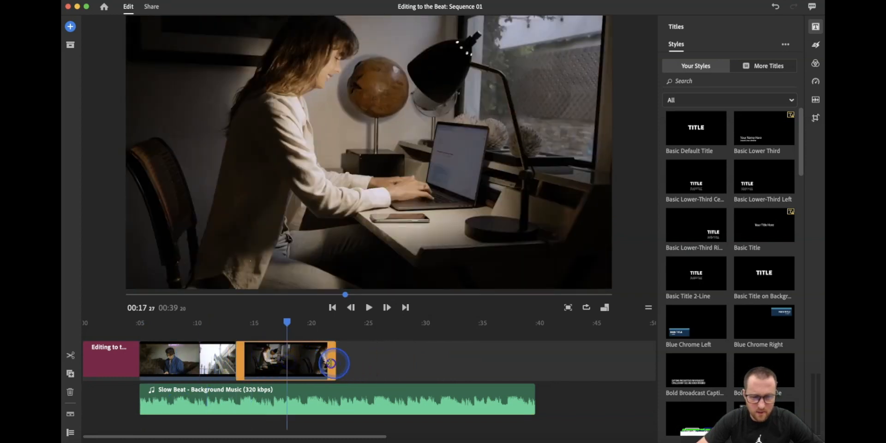
drag(330, 363, 285, 363)
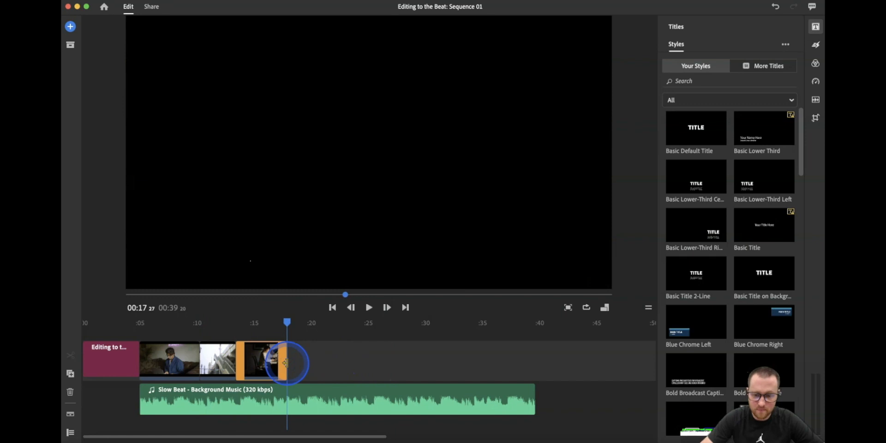
Step: Select the man-with-laptop clip and place the playhead at its start, at about 5 seconds where the music begins
scroll(285, 363, up, 6)
scroll(285, 363, right, 5)
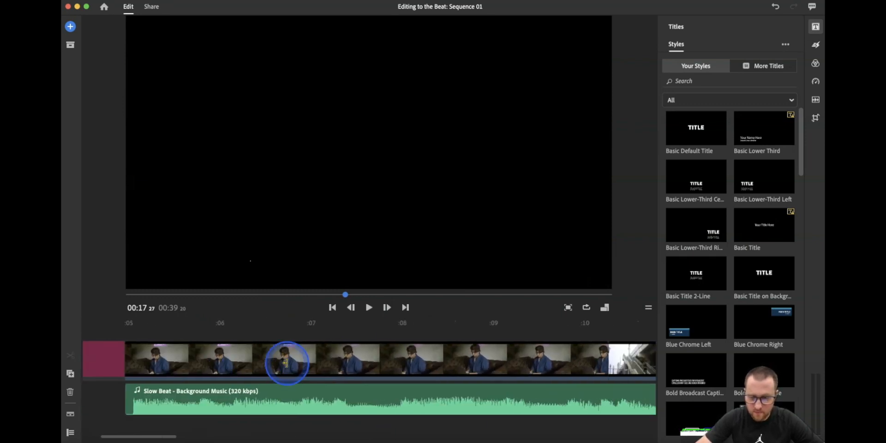
scroll(286, 363, left, 3)
scroll(242, 365, down, 2)
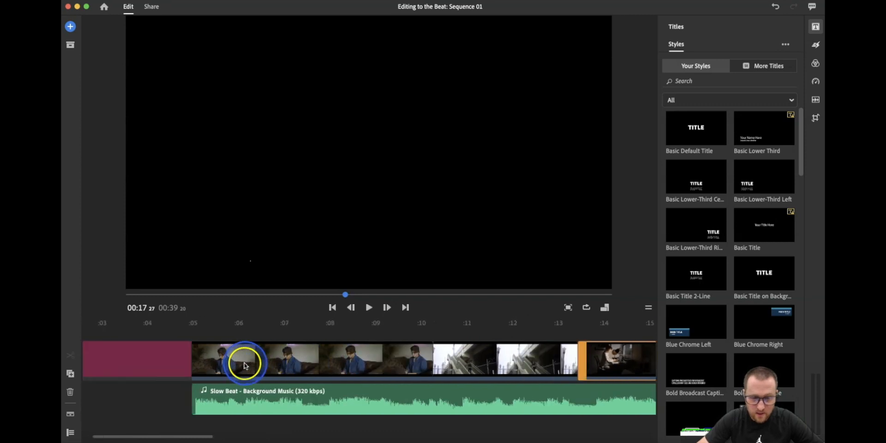
click(255, 357)
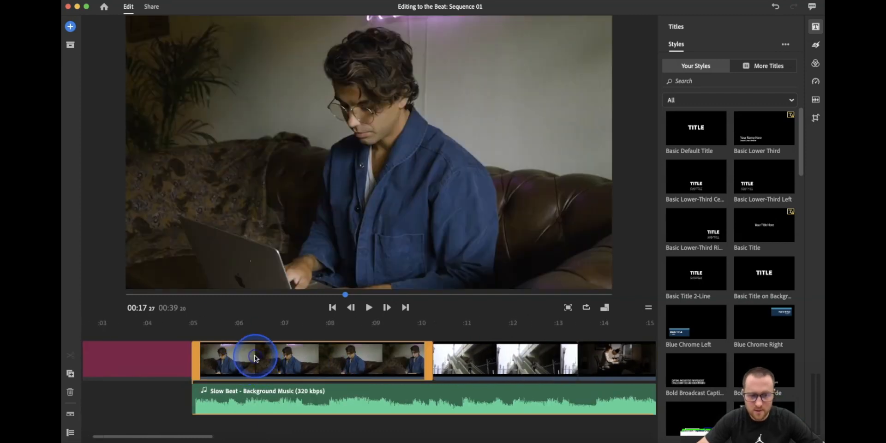
click(194, 338)
drag(254, 323, 194, 326)
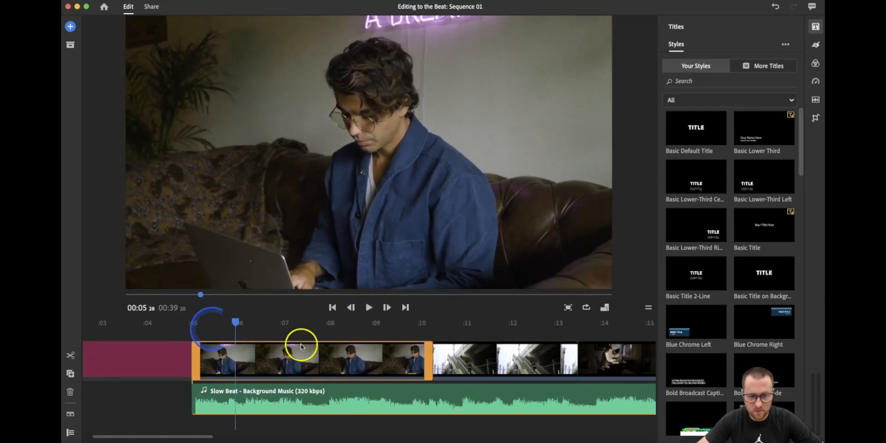
Step: Shorten the man-with-laptop clip to end just before 6 seconds and play the cut against the music
drag(425, 361, 223, 370)
click(192, 328)
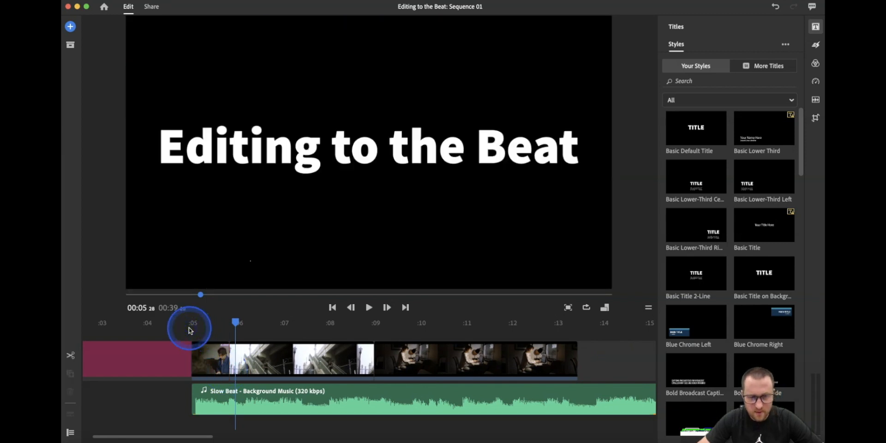
key(space)
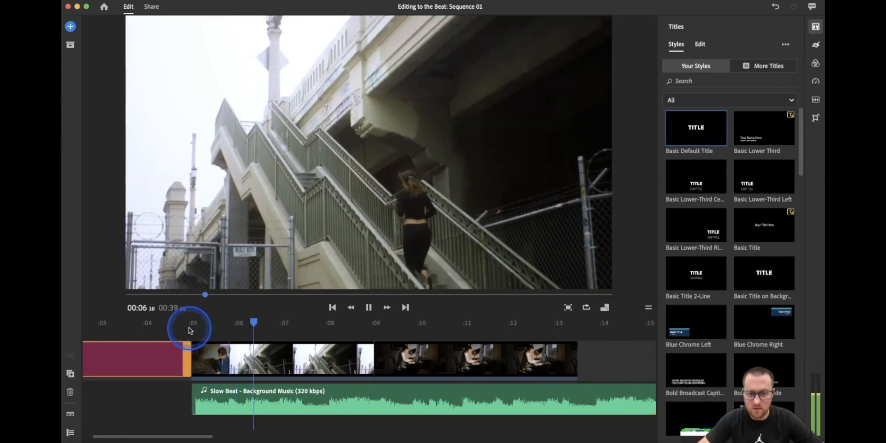
key(space)
click(341, 347)
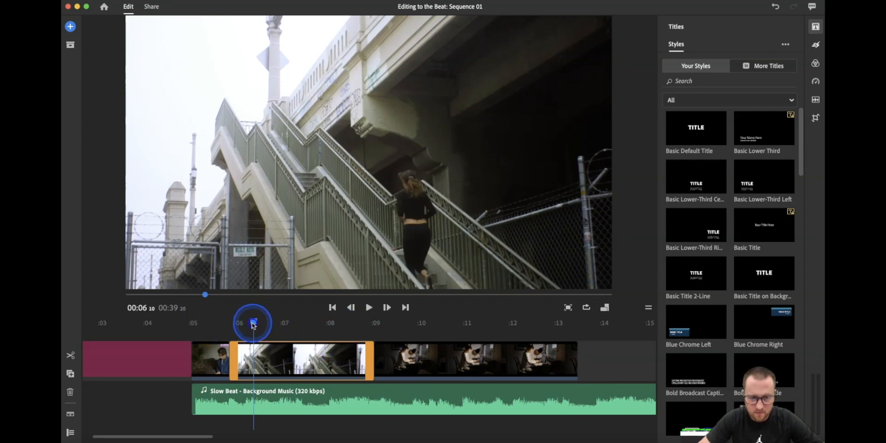
Step: Play from the start of the music to find the next beat, and trim the girl-running clip to end at 7 seconds 7 frames
drag(253, 325, 199, 325)
key(d)
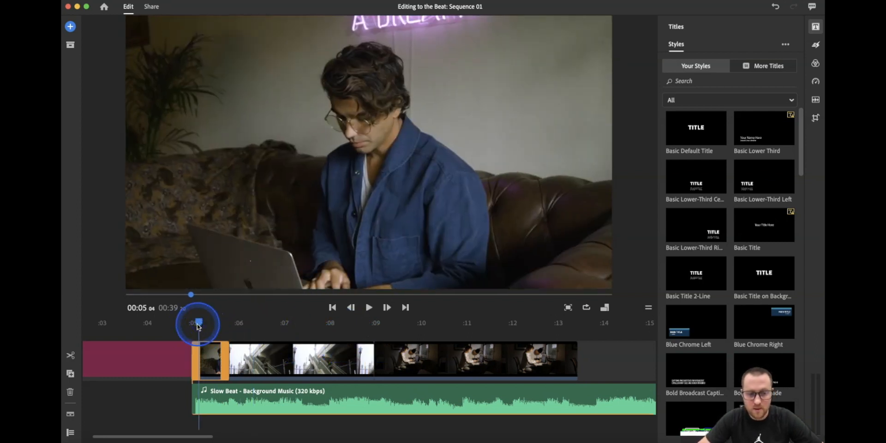
key(space)
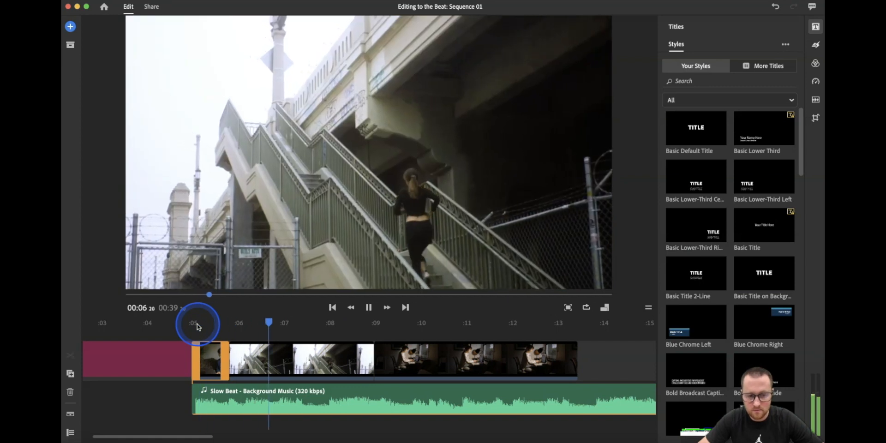
key(space)
key(d)
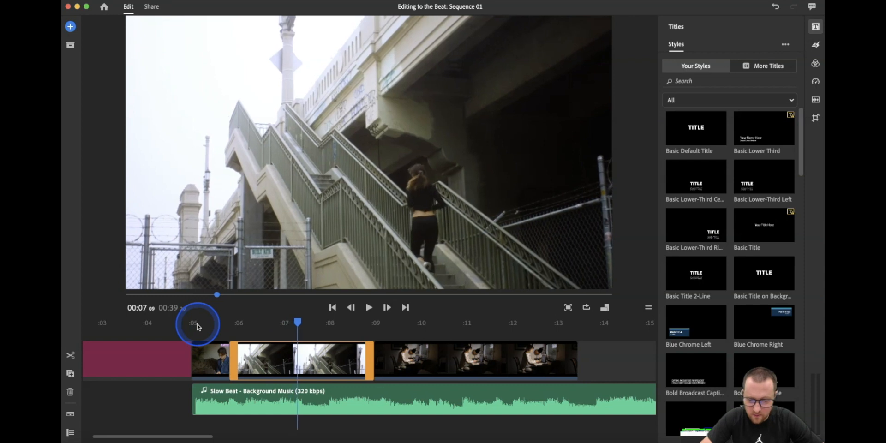
key(Left)
key(Left)
click(441, 363)
drag(367, 363, 289, 368)
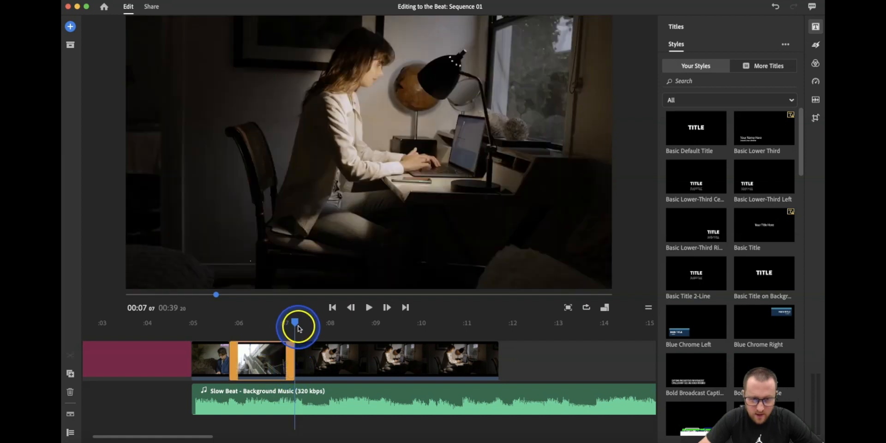
Step: Replay the cuts from the start of the music and trim the girl-at-computer clip to end on the beat at 8 seconds 17 frames
drag(295, 325, 192, 326)
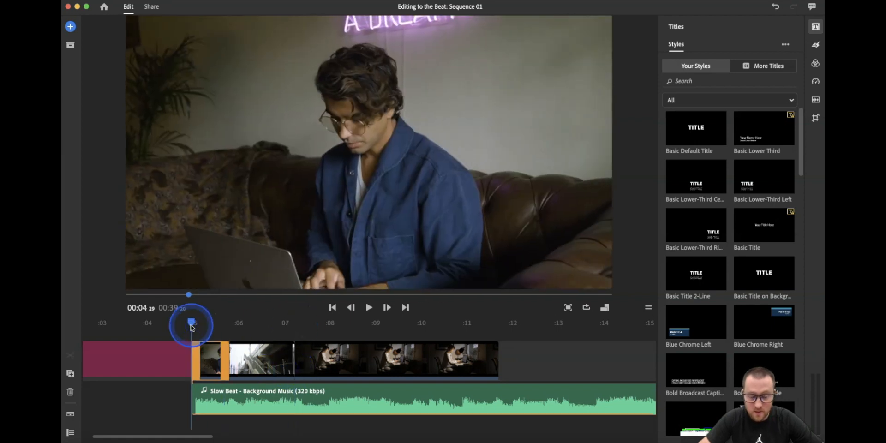
key(space)
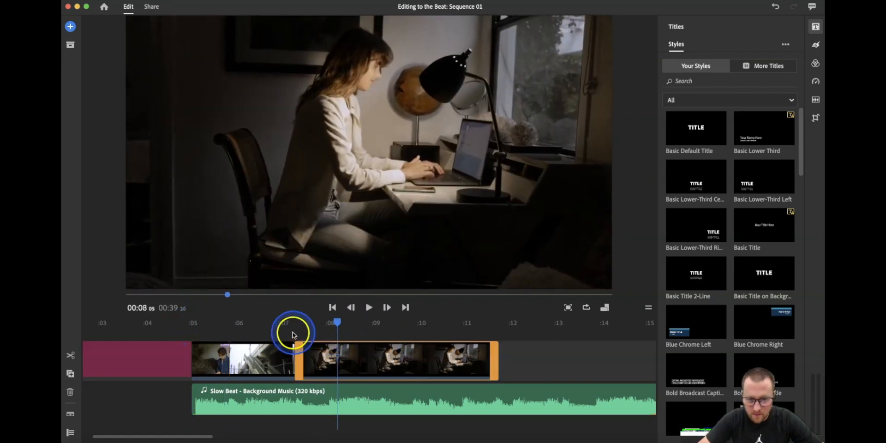
drag(330, 322, 302, 326)
key(space)
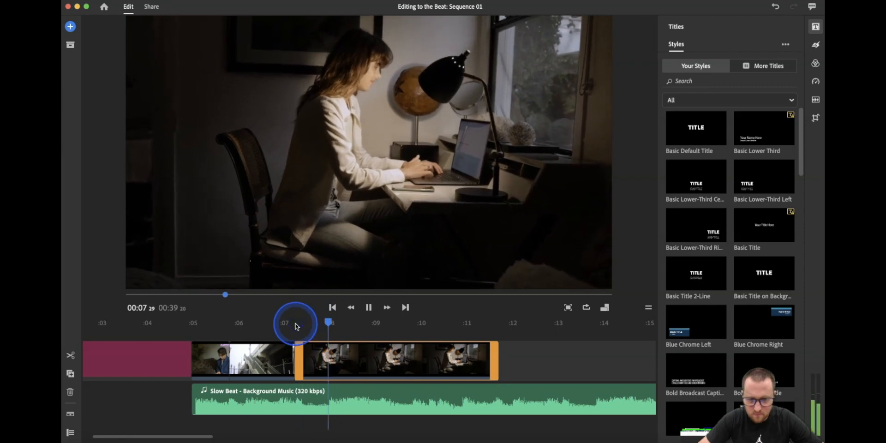
click(295, 326)
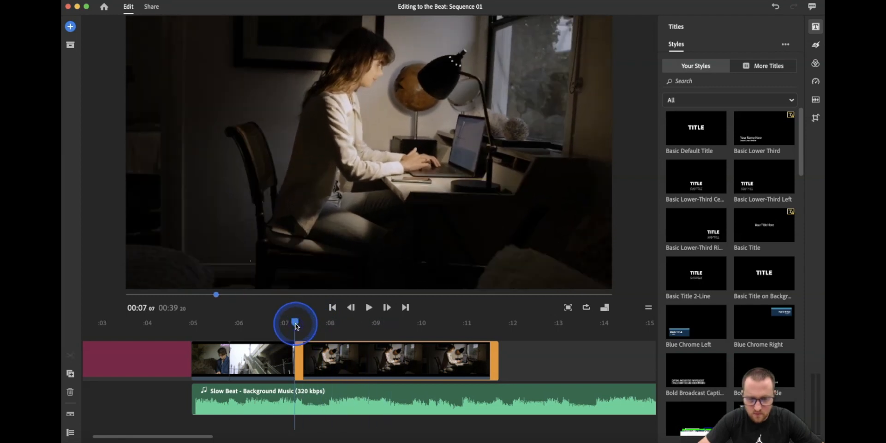
click(194, 326)
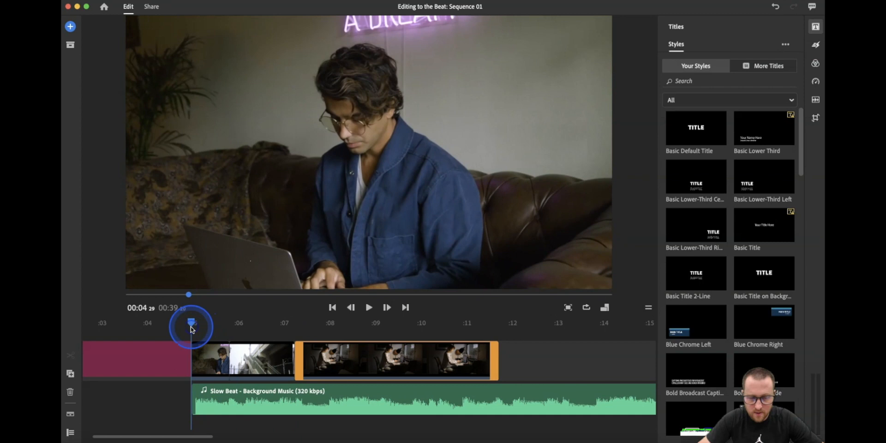
key(space)
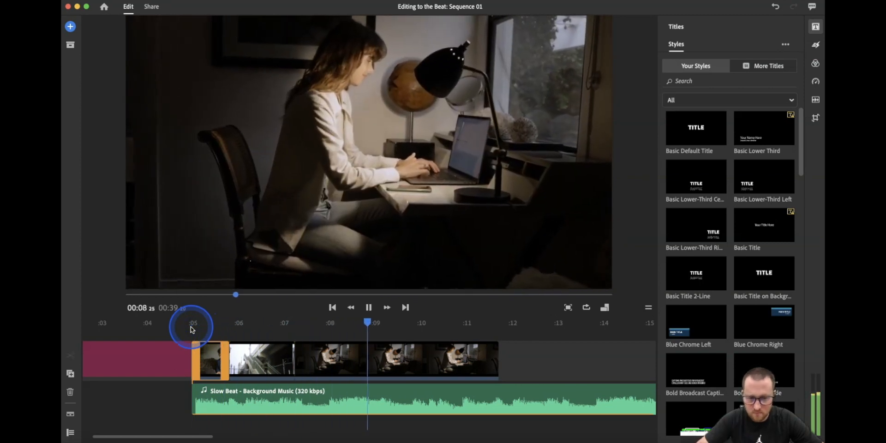
key(space)
drag(380, 326, 357, 322)
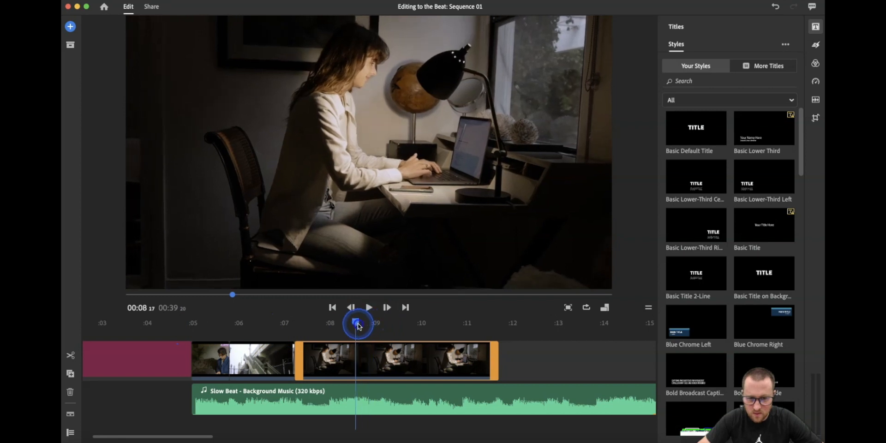
drag(495, 361, 356, 362)
Step: Preview the girl-at-computer cut and fine-trim the clip's end back to about 8 seconds 10 frames
drag(356, 332, 253, 332)
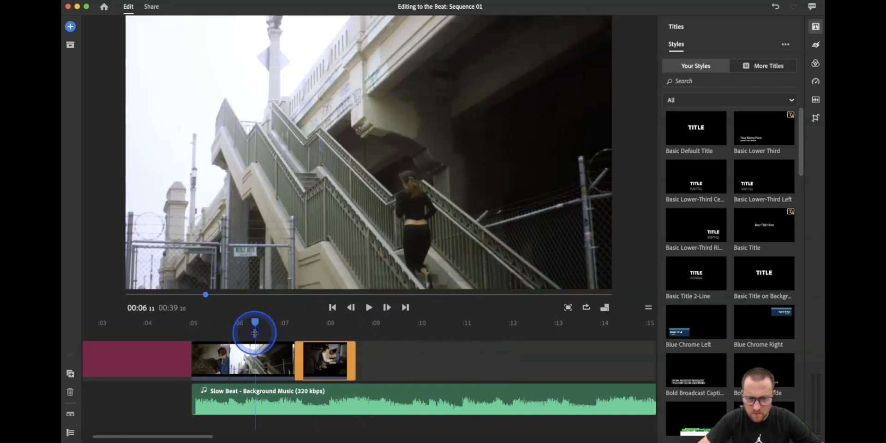
key(space)
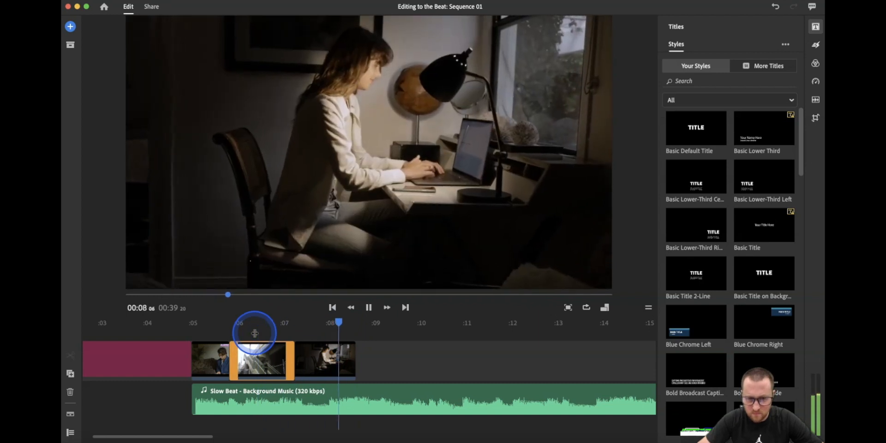
click(348, 357)
drag(352, 361, 348, 361)
drag(348, 322, 335, 323)
key(=)
key(=)
key(=)
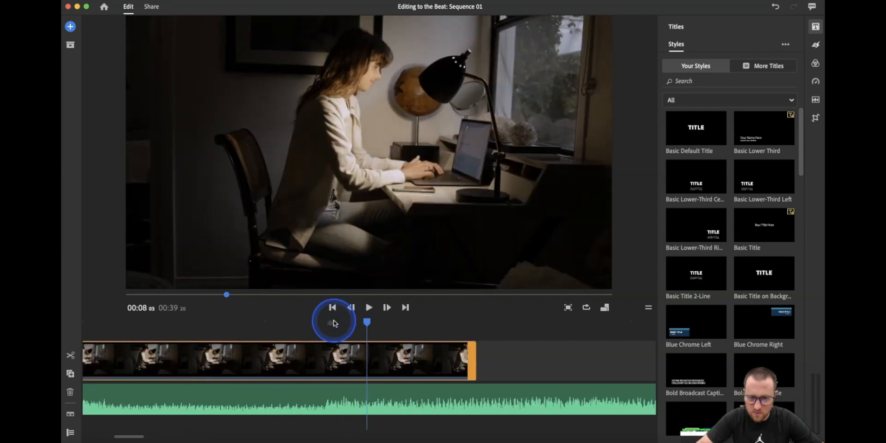
drag(471, 356, 448, 355)
Step: Play the last cuts again and extend the girl-at-computer clip slightly, to about 8 seconds 12 frames, checking it against the beat
drag(200, 321, 176, 322)
key(space)
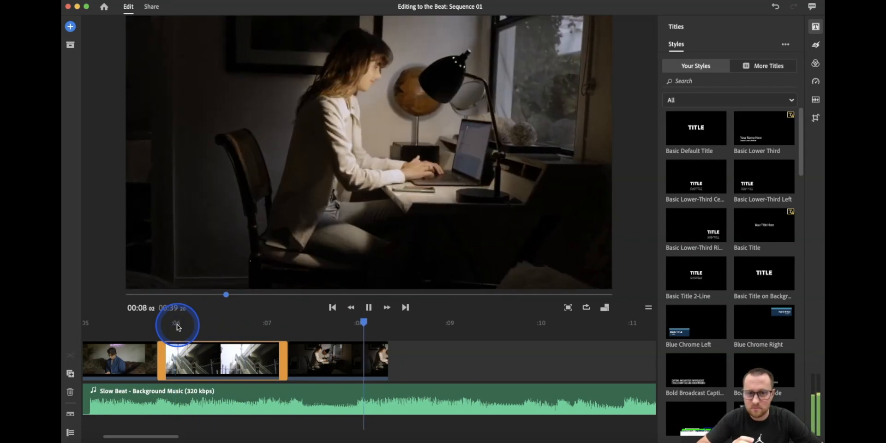
click(382, 363)
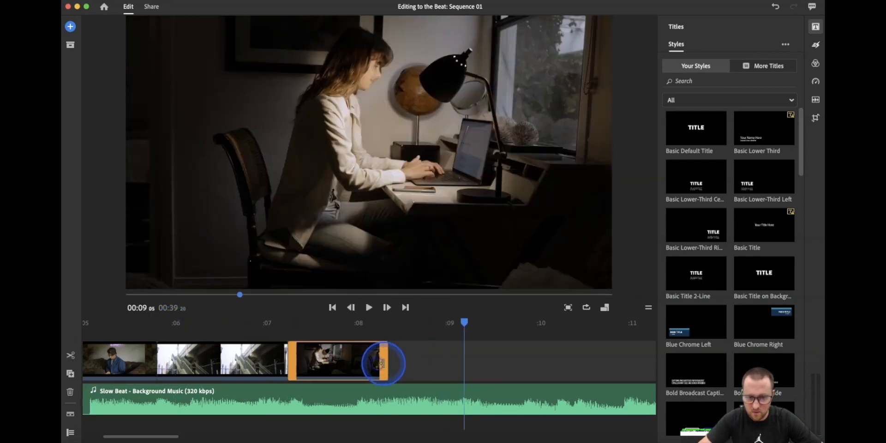
drag(384, 364, 393, 363)
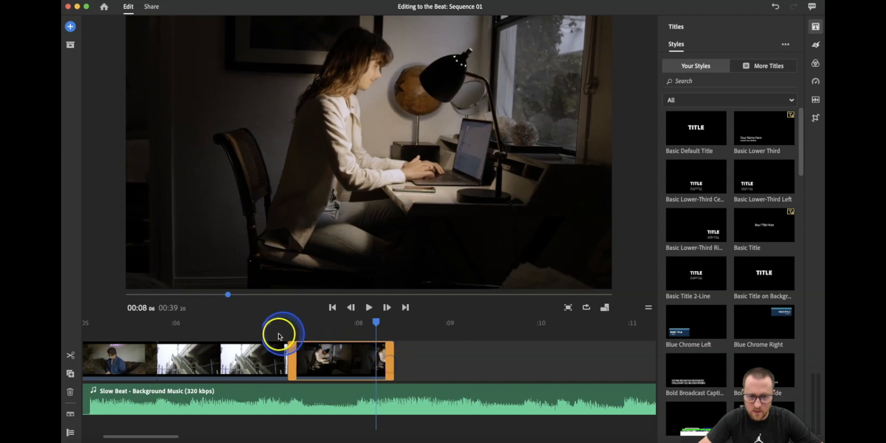
click(262, 339)
key(space)
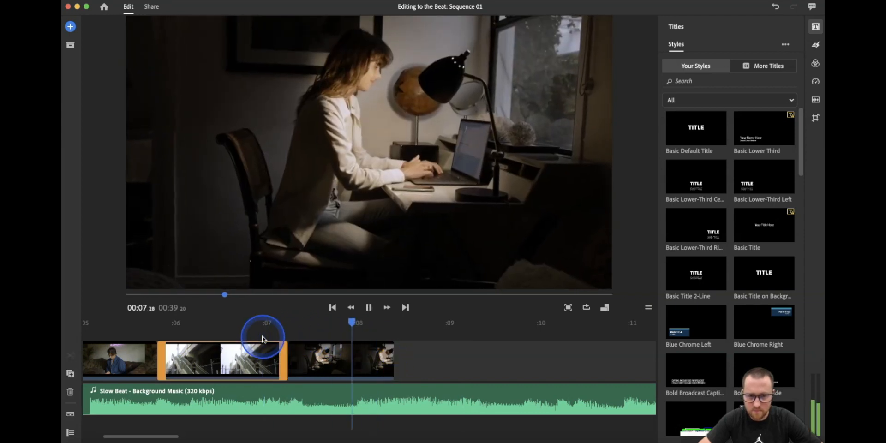
key(space)
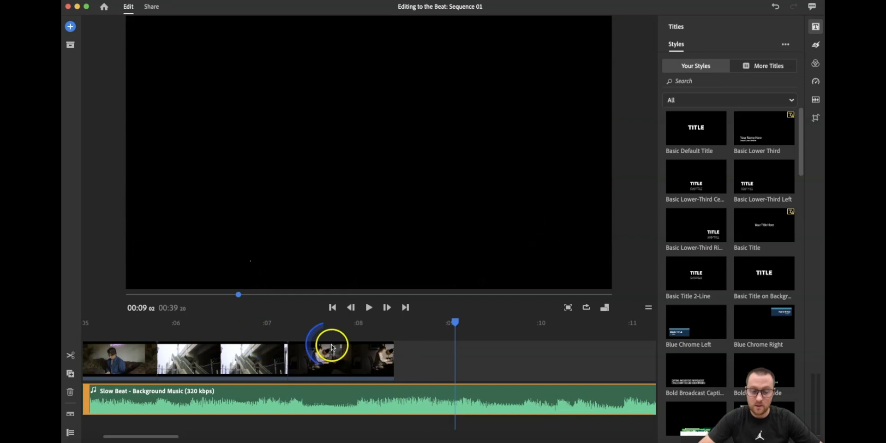
Step: Add a Solid Background title after the last video clip, filling the timeline to the end of the music at about 39 seconds
key(minus)
key(minus)
key(minus)
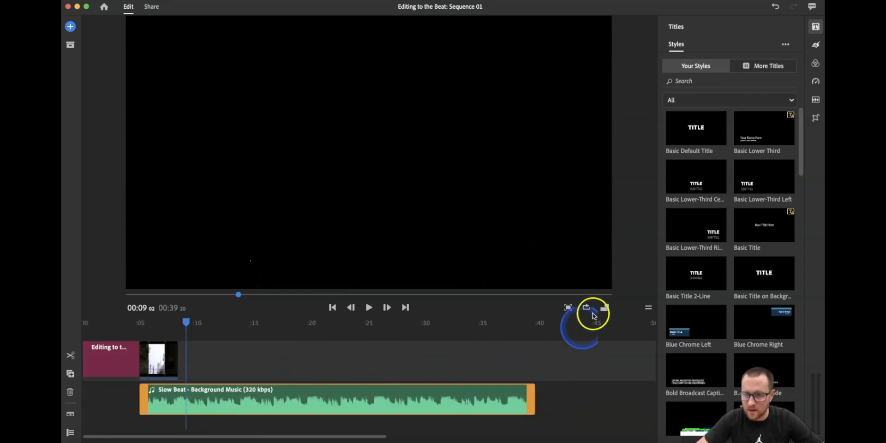
scroll(717, 251, down, 2)
scroll(717, 251, down, 10)
click(747, 68)
click(702, 67)
click(410, 270)
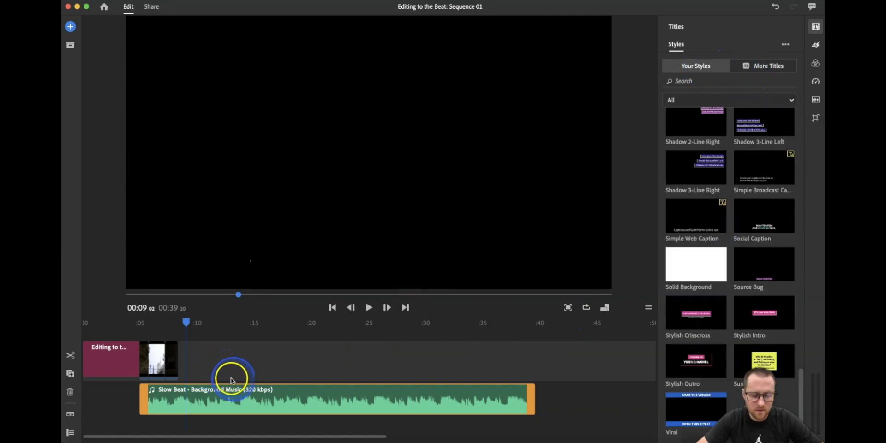
click(110, 389)
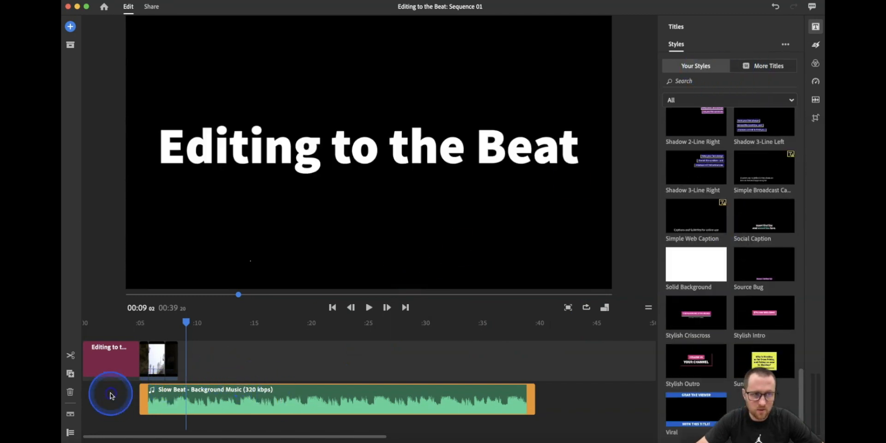
click(280, 263)
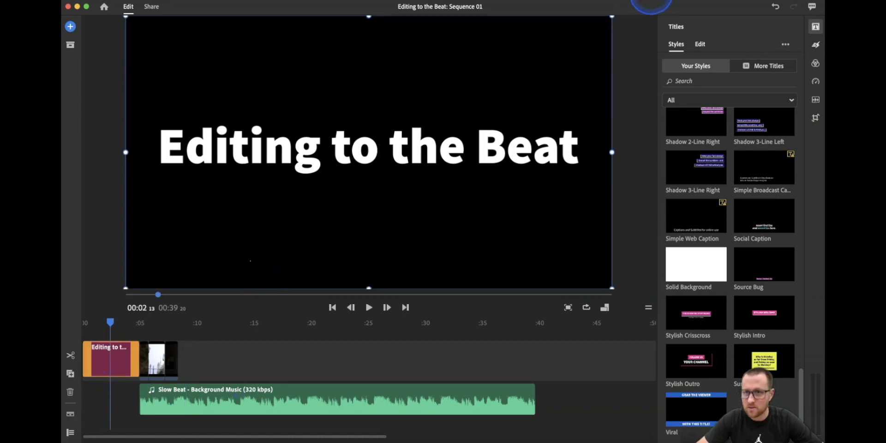
click(651, 4)
click(604, 51)
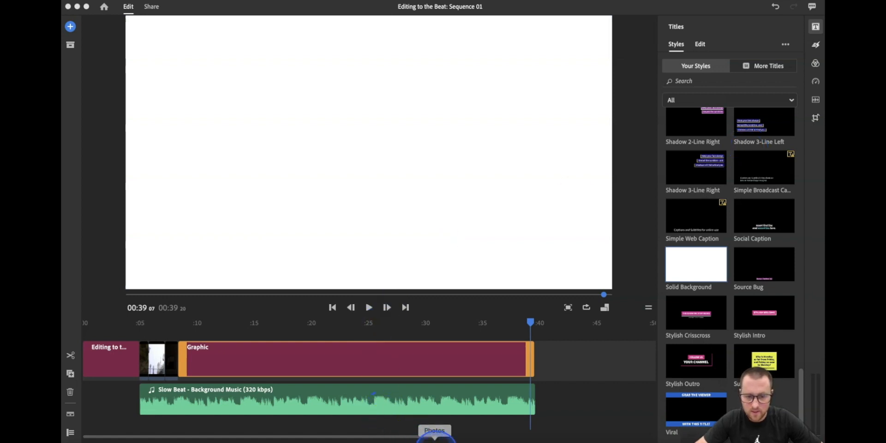
Step: Switch to Chrome and review the Editing to the Beat assignment in Google Classroom for its shot, music, title, credits and fade-out requirements
click(452, 441)
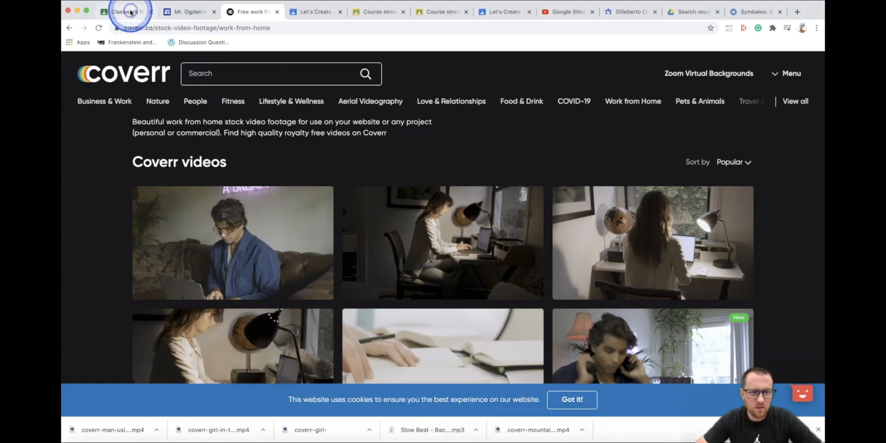
click(131, 12)
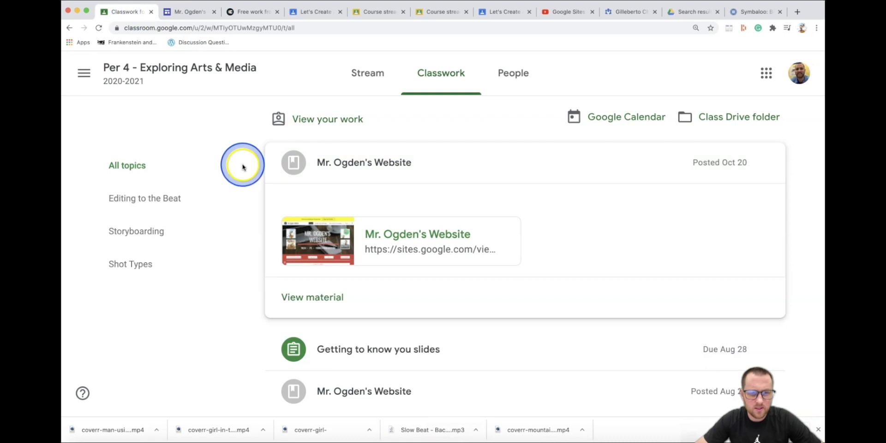
click(374, 78)
click(422, 317)
scroll(272, 286, down, 3)
drag(163, 314, 319, 312)
drag(187, 326, 347, 330)
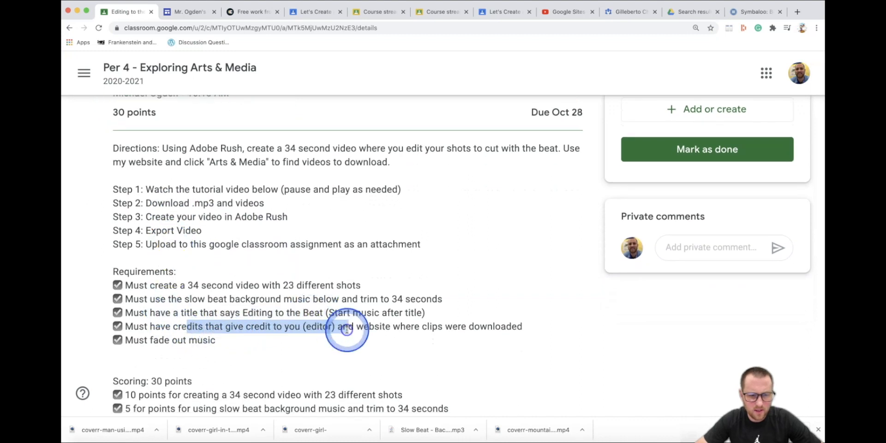
drag(150, 340, 228, 341)
drag(208, 299, 422, 299)
drag(365, 283, 521, 296)
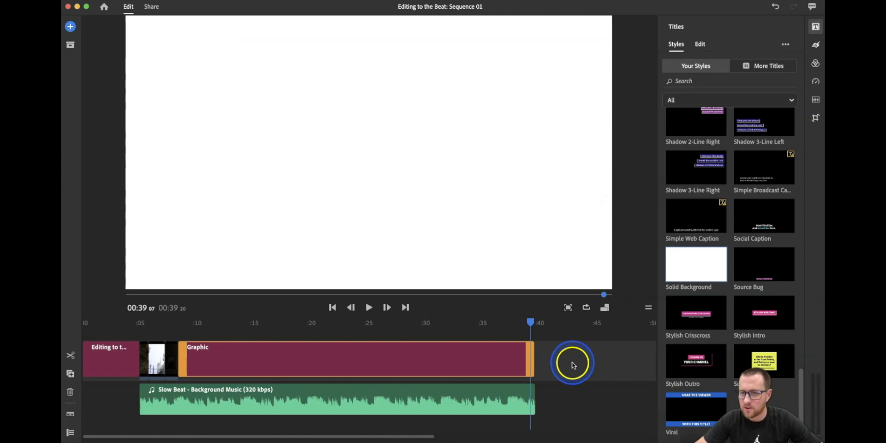
Step: Return to Premiere Rush, select the white graphic filling the timeline, and show its Solid Background style among the titles
click(373, 359)
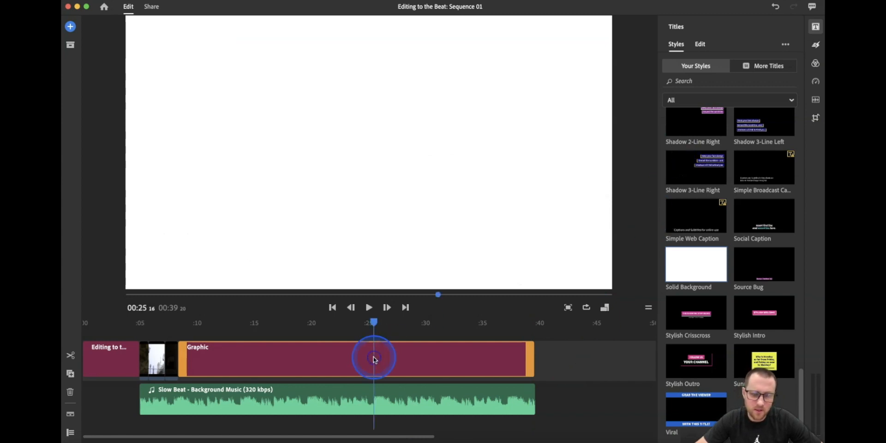
click(404, 195)
click(194, 347)
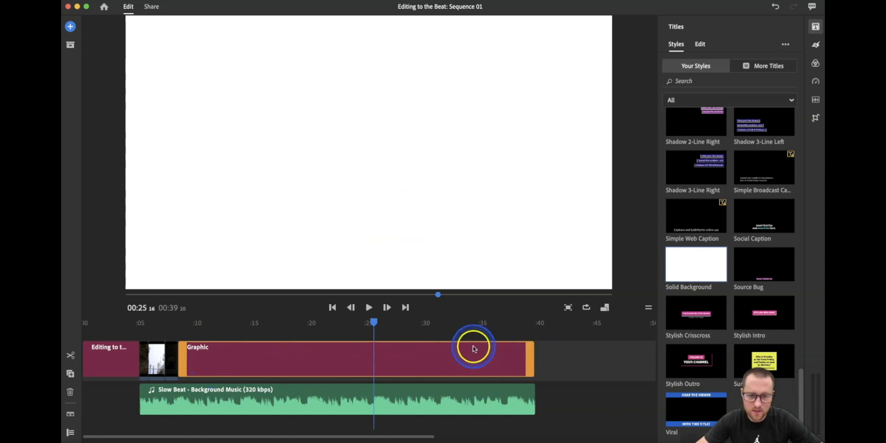
click(816, 27)
click(817, 28)
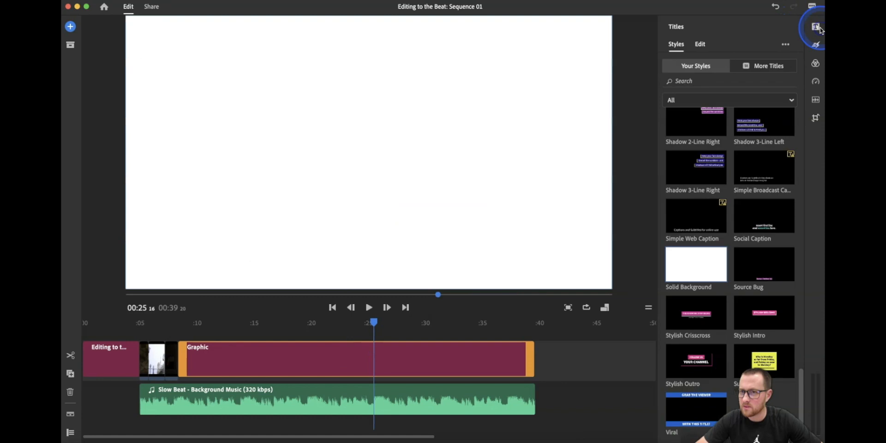
click(689, 261)
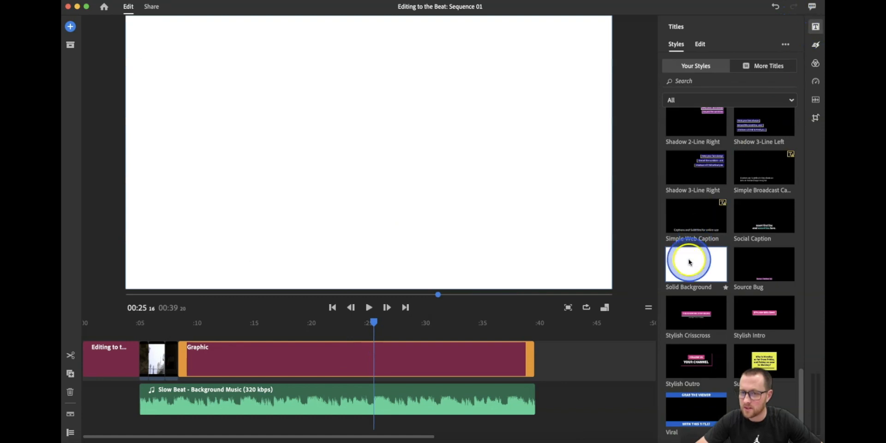
Step: Search the title styles for "credits" and apply Classic Credits to the white graphic filling the timeline
drag(689, 262, 468, 356)
click(433, 307)
drag(467, 322, 528, 323)
click(688, 102)
click(688, 103)
click(691, 82)
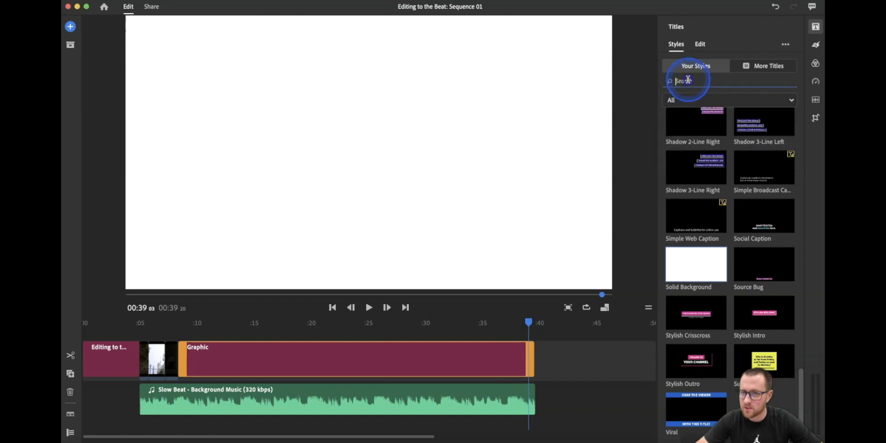
click(730, 88)
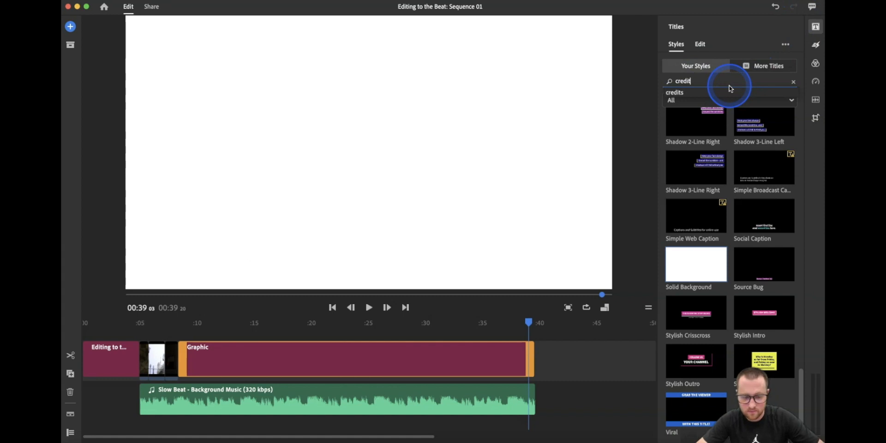
key(Return)
click(694, 129)
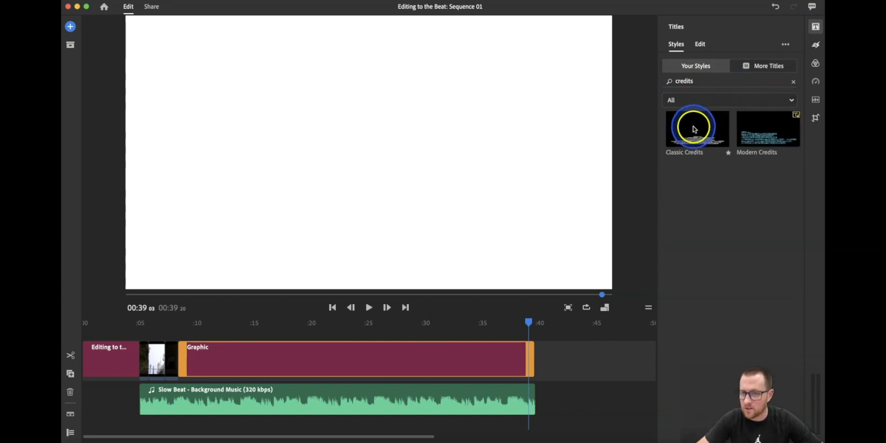
drag(694, 127, 696, 129)
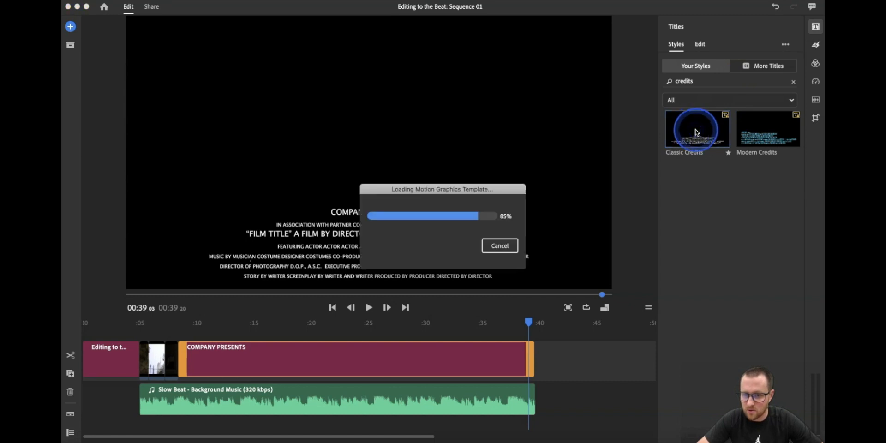
Step: Add a separate Classic Credits title after the filler graphic at the end of the timeline and play across the join
click(709, 135)
drag(708, 135, 556, 362)
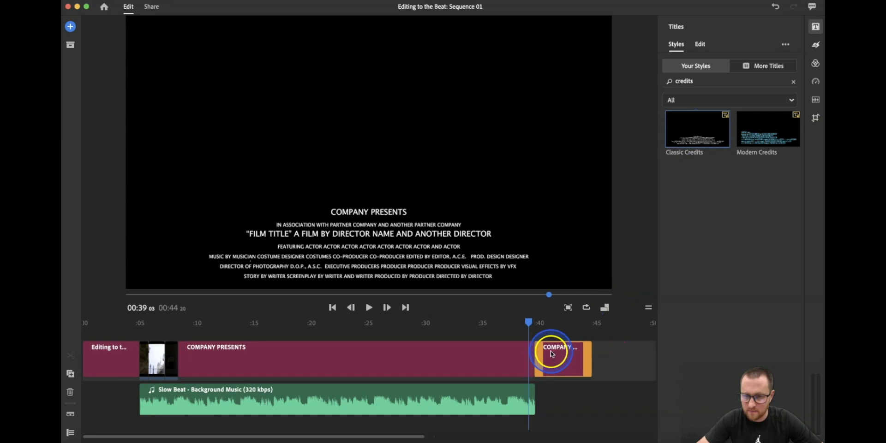
key(space)
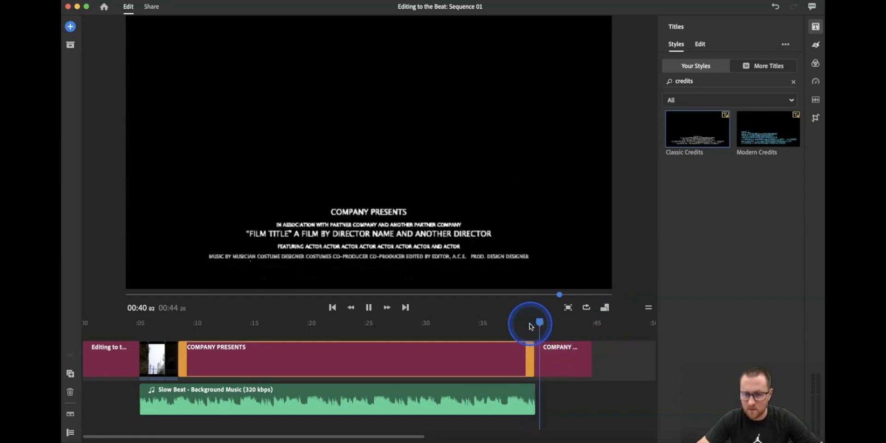
Step: Open the last credits title for editing and replace its COMPANY PRESENTS line with "Editor –" followed by the editor's name
click(556, 357)
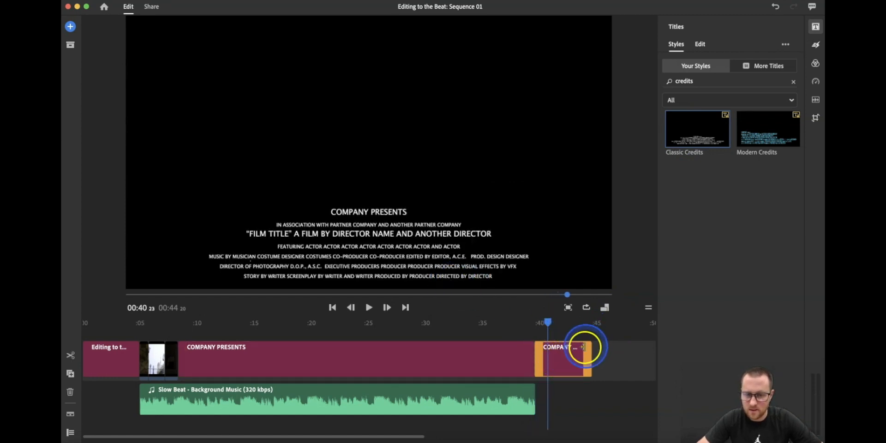
double_click(570, 362)
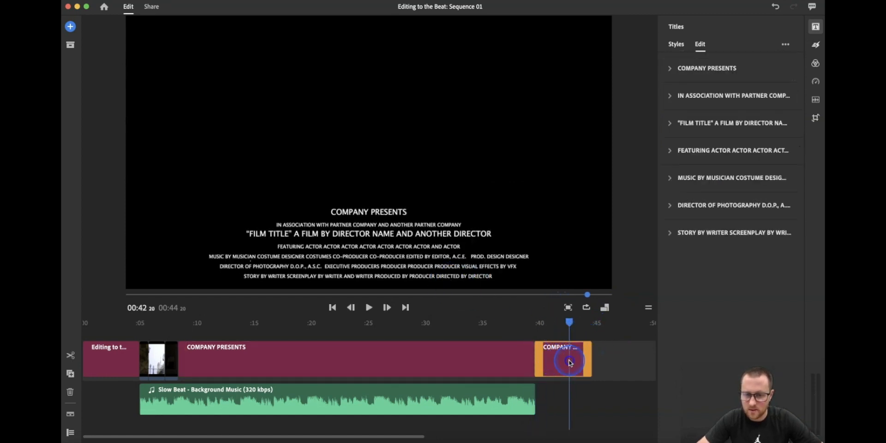
click(672, 69)
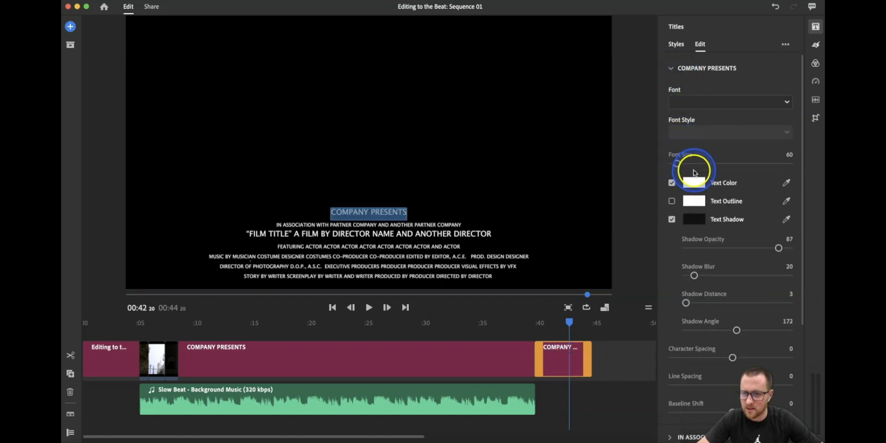
click(670, 69)
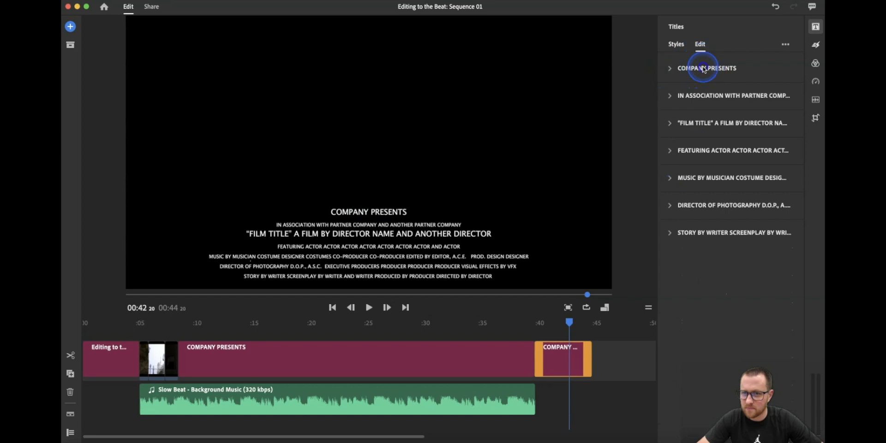
click(704, 69)
double_click(398, 213)
click(406, 212)
key(BackSpace)
key(BackSpace)
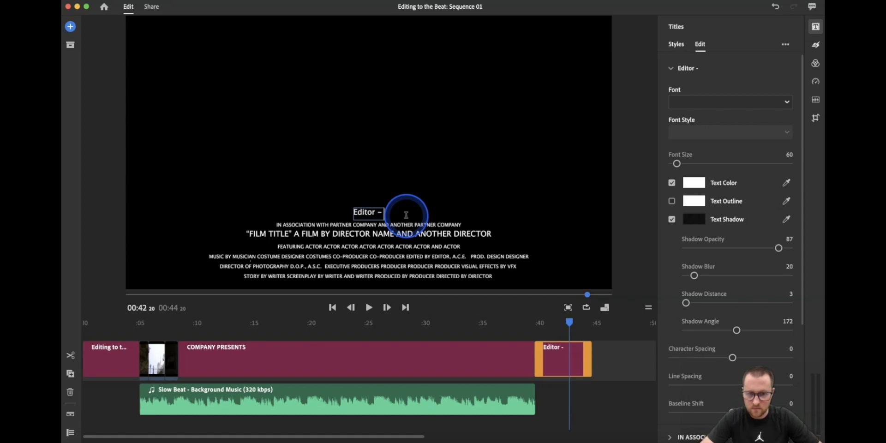
Step: Delete a few letters from the film title line and clear the IN ASSOCIATION WITH PARTNER COMPANY line of the credits
click(356, 239)
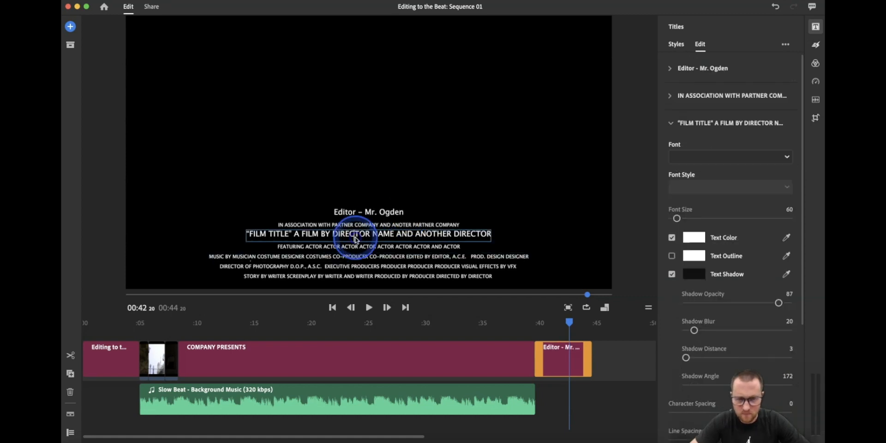
key(BackSpace)
key(BackSpace)
key(BackSpace)
key(BackSpace)
key(BackSpace)
key(BackSpace)
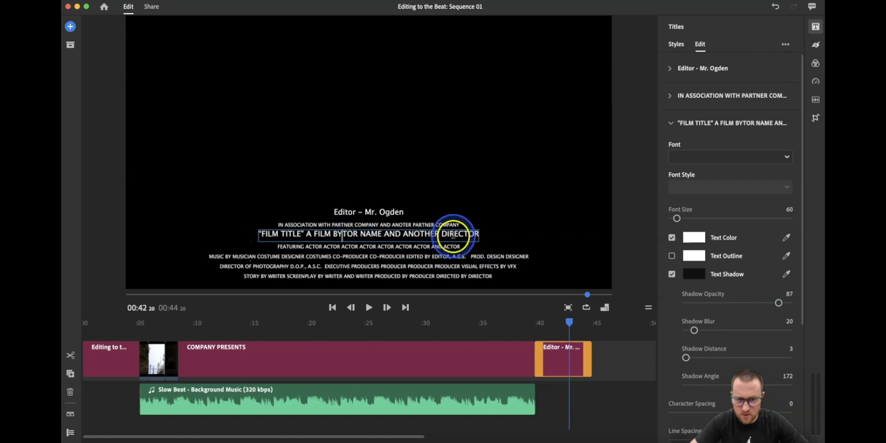
click(456, 224)
key(BackSpace)
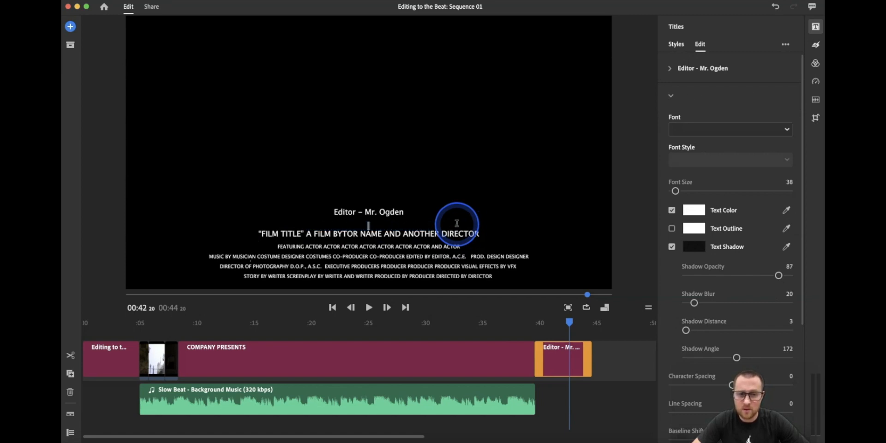
Step: Switch to Chrome, check the assignment's credits requirement and the Coverr website's name, and return to Premiere Rush
click(452, 439)
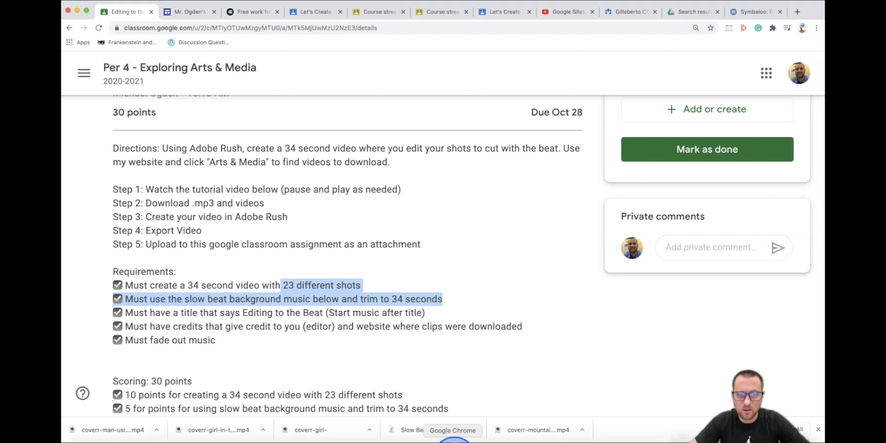
click(246, 13)
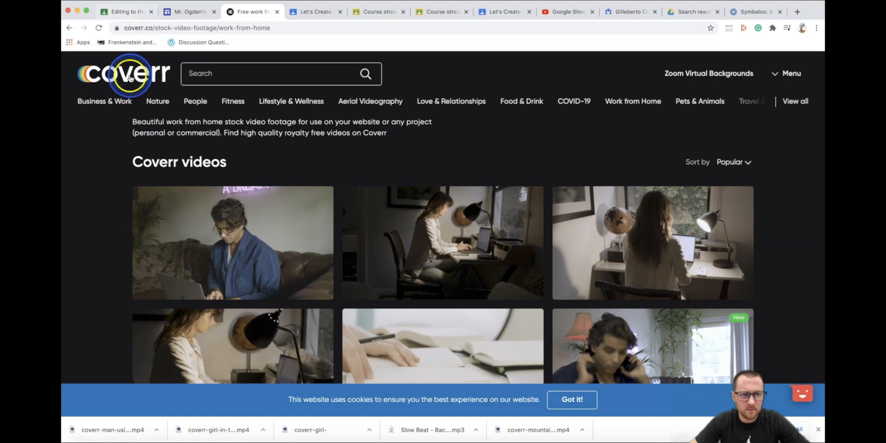
click(399, 441)
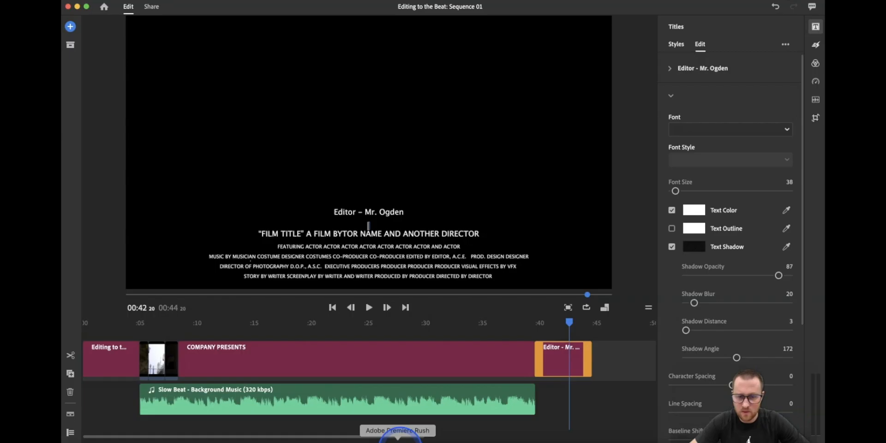
Step: Replace the film title line of the credits with "Video Clips from Coverr", checking the site name's spelling in Chrome
click(390, 234)
drag(390, 234, 479, 235)
drag(268, 238, 248, 235)
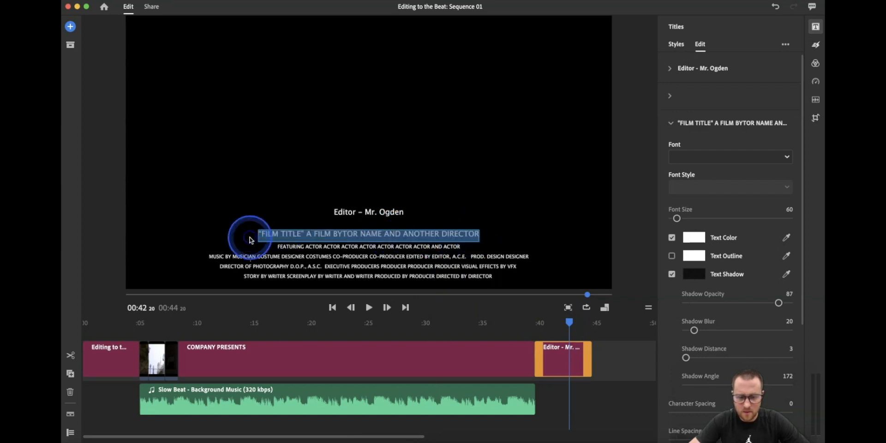
text(Video Clips from)
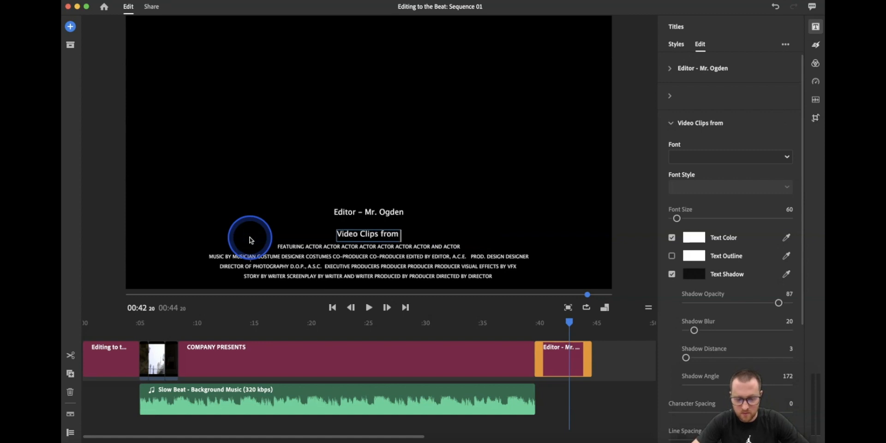
text(Covver)
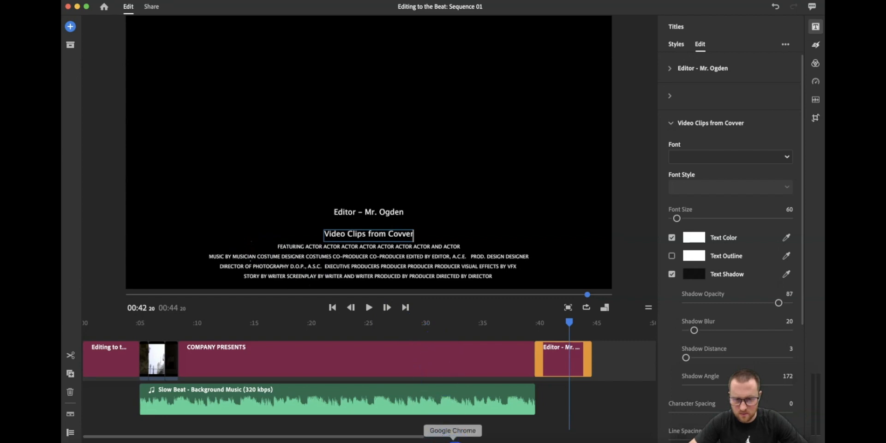
click(454, 441)
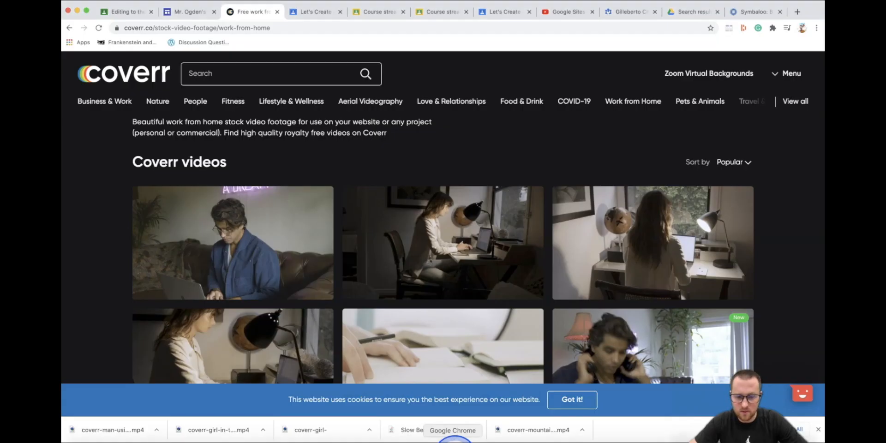
click(396, 441)
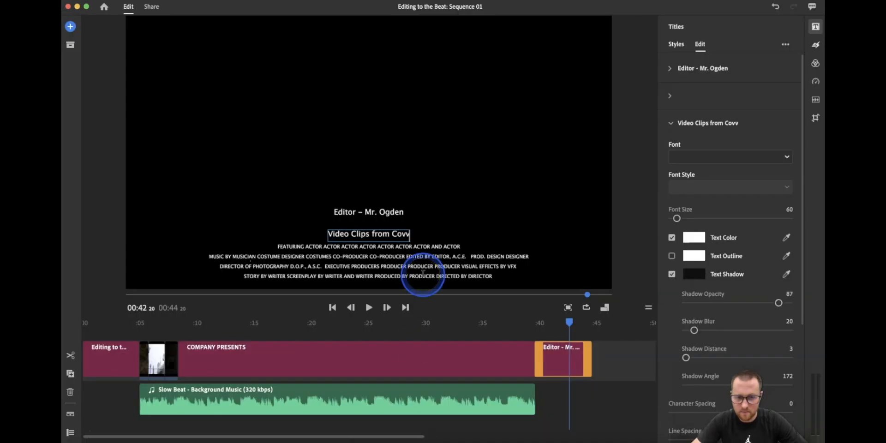
Step: Replace the FEATURING ACTOR line of the credits with "Thanks for watching!" and undo the last change
double_click(447, 257)
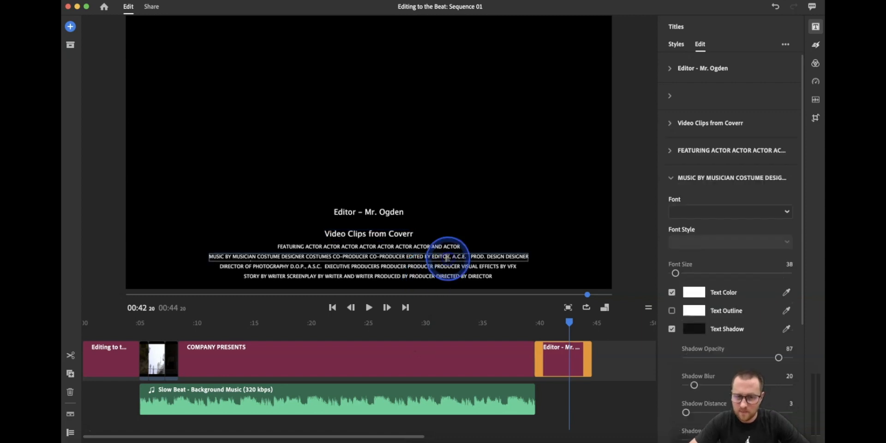
click(438, 246)
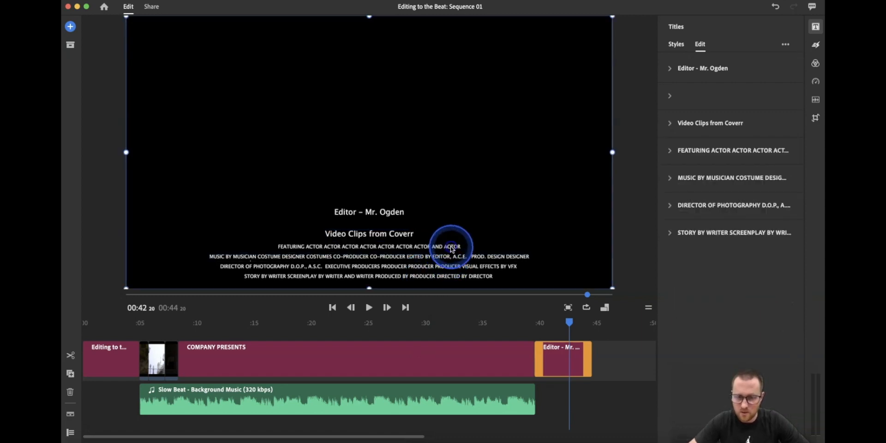
double_click(454, 246)
key(BackSpace)
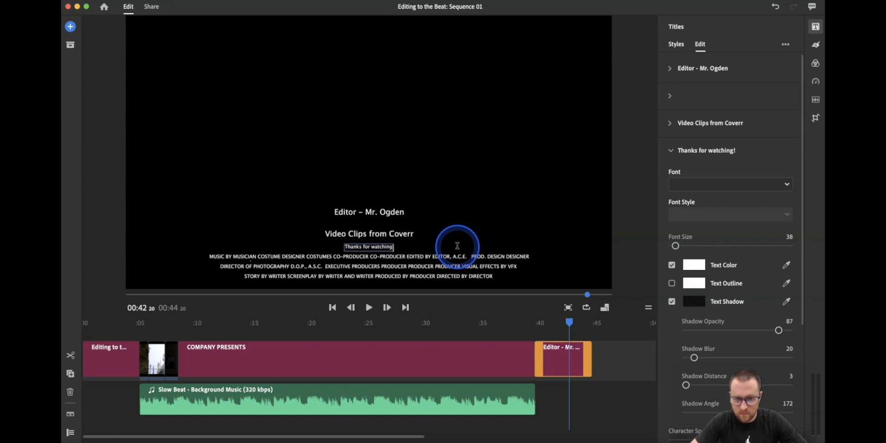
click(456, 246)
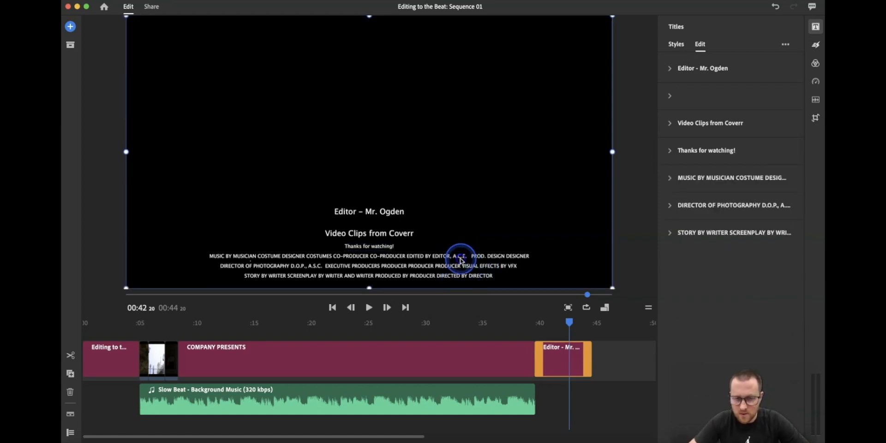
key(super+z)
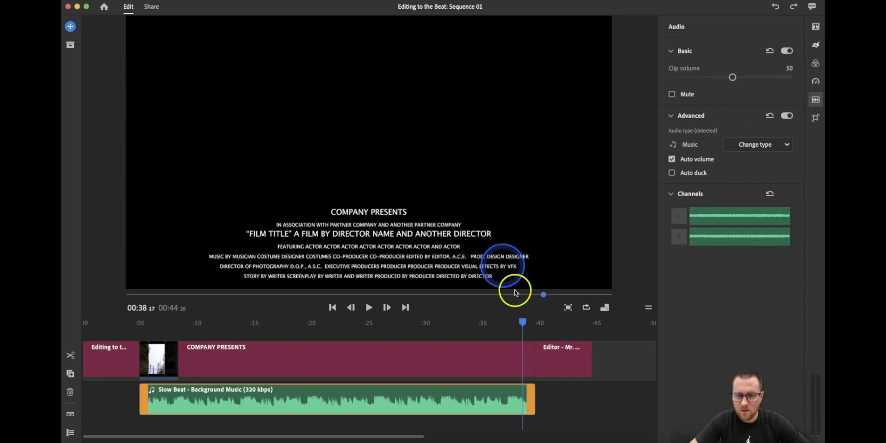
Step: Find the transitions for the Slow Beat background music clip and apply Cross Dissolve to it
drag(520, 321, 498, 325)
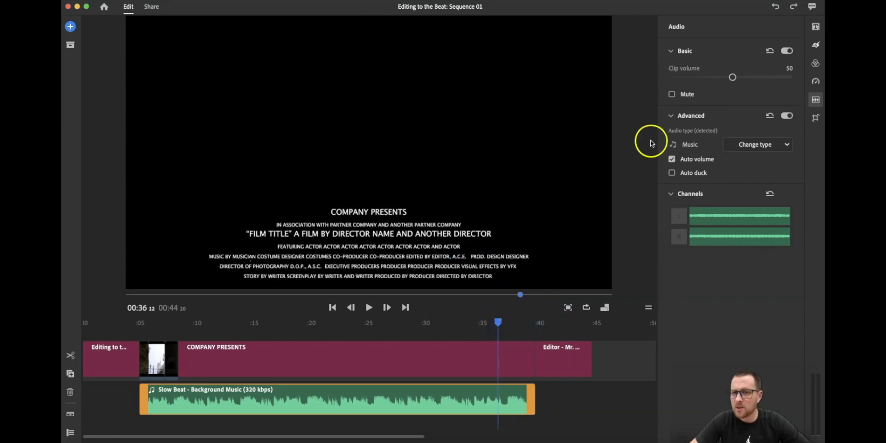
click(815, 26)
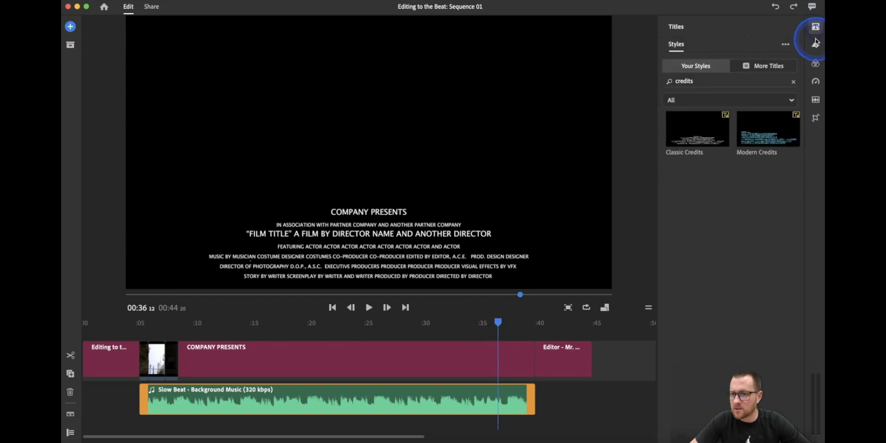
click(816, 99)
click(815, 118)
click(816, 84)
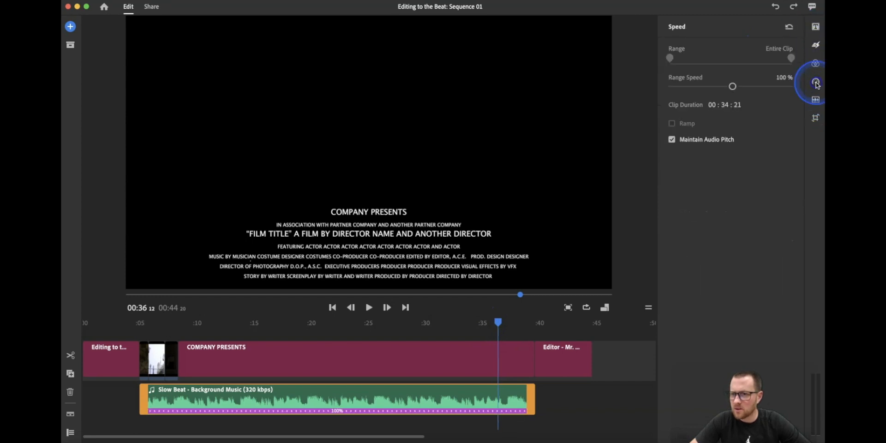
click(816, 63)
click(816, 45)
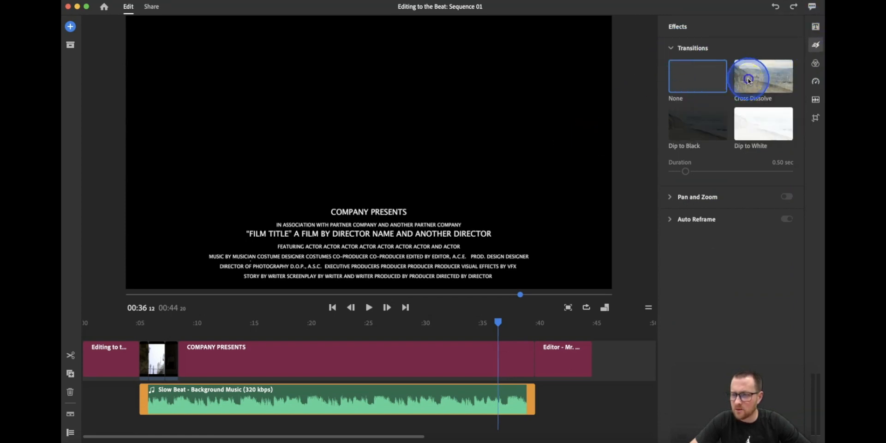
click(749, 79)
mouse_move(759, 80)
mouse_down()
mouse_move(562, 300)
mouse_move(526, 407)
mouse_up()
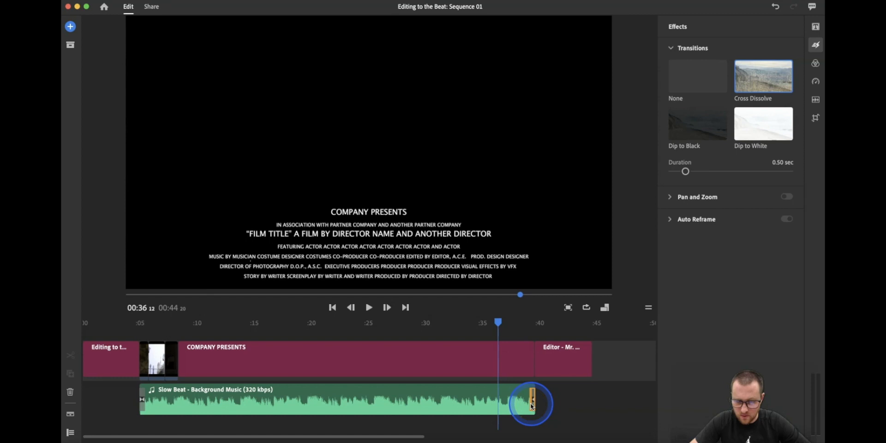
Step: Listen to the end of the music and lengthen its closing Cross Dissolve to about 2.70 seconds
scroll(530, 403, up, 5)
scroll(531, 405, left, 4)
click(504, 400)
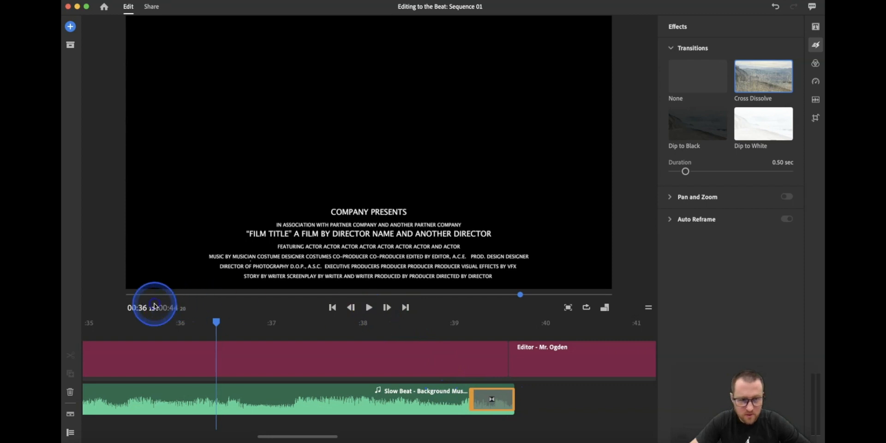
click(150, 339)
key(space)
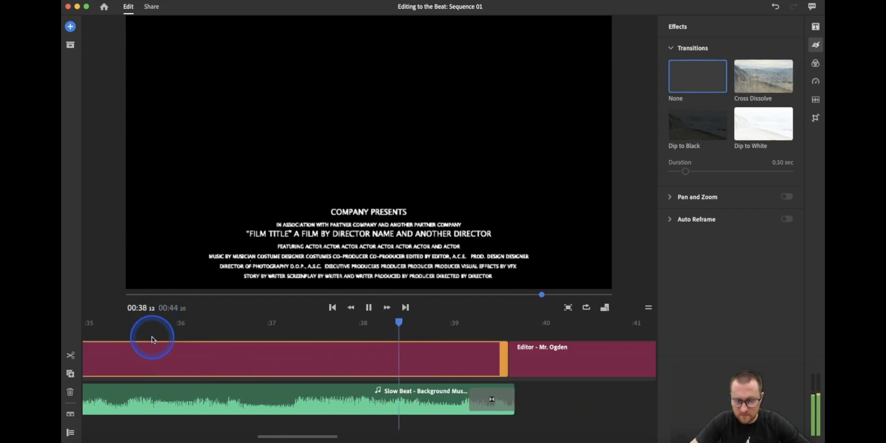
key(space)
click(478, 407)
drag(479, 407, 272, 405)
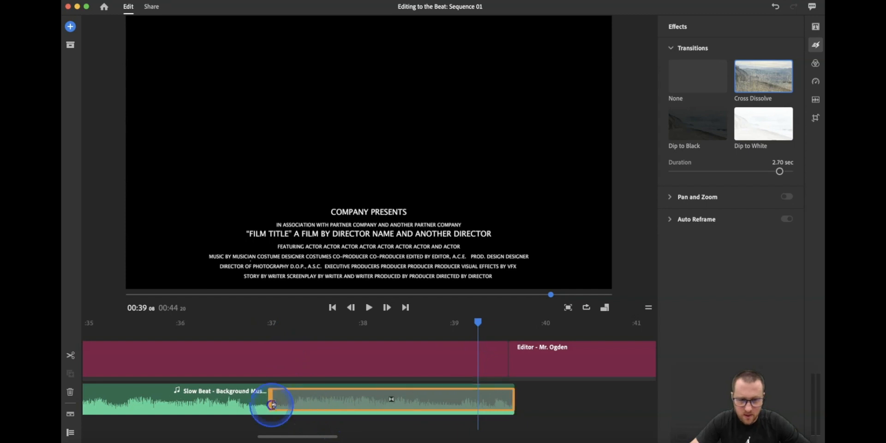
Step: Play the end of the background music into the credits twice to check the fade-out
click(110, 324)
key(space)
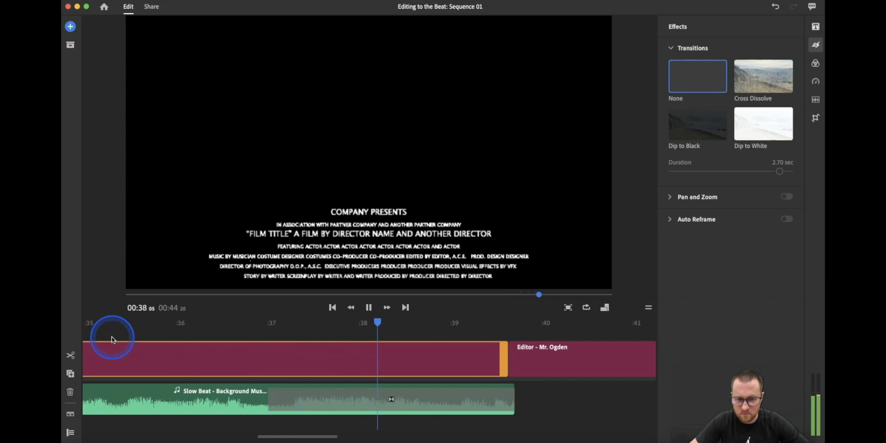
key(space)
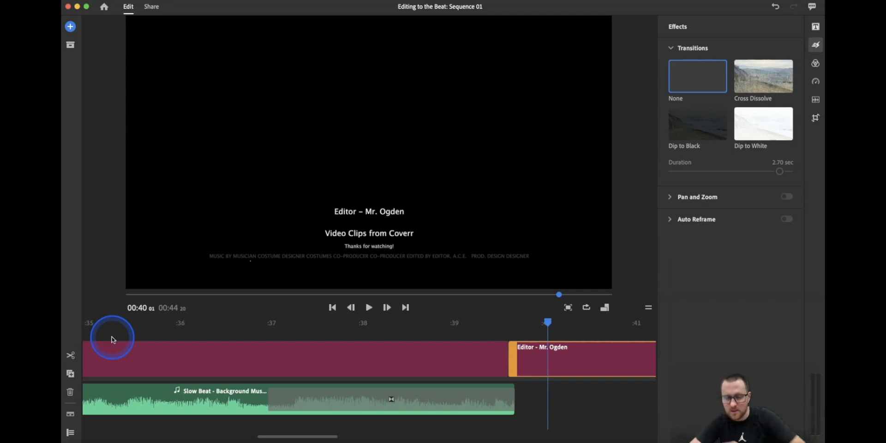
drag(547, 321, 173, 323)
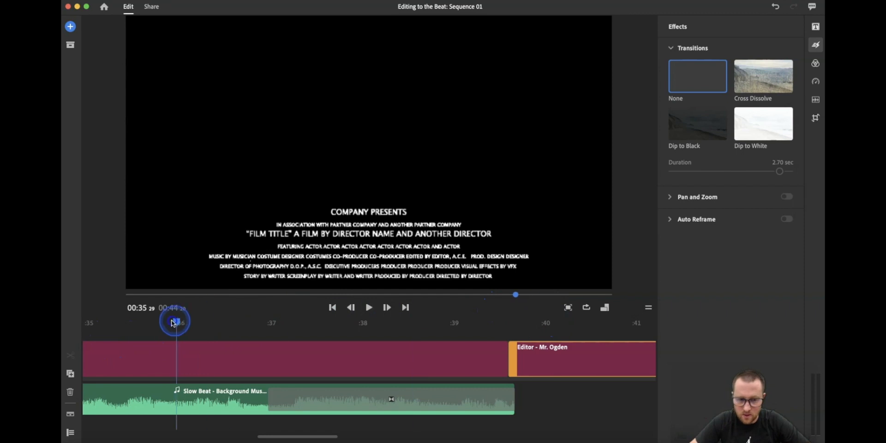
key(space)
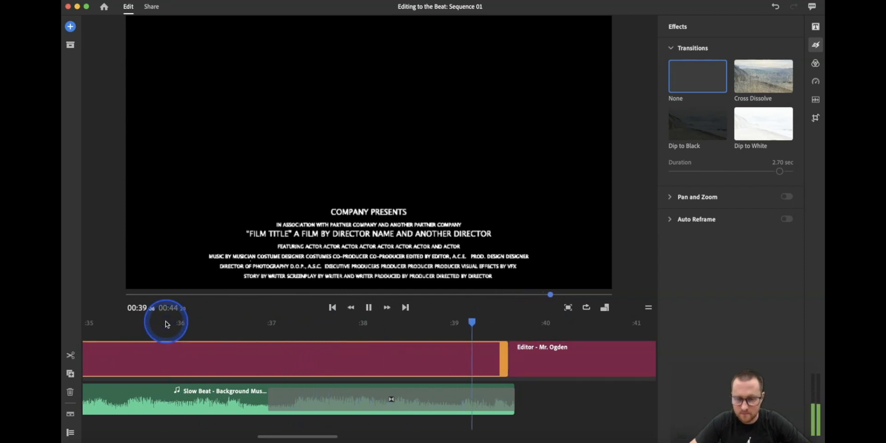
key(space)
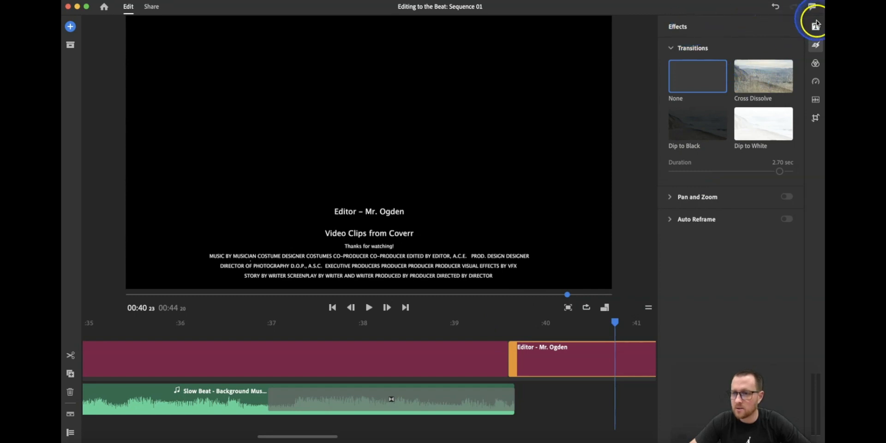
Step: Open the sharing settings and name the local export file "Editing to the Beat"
click(152, 8)
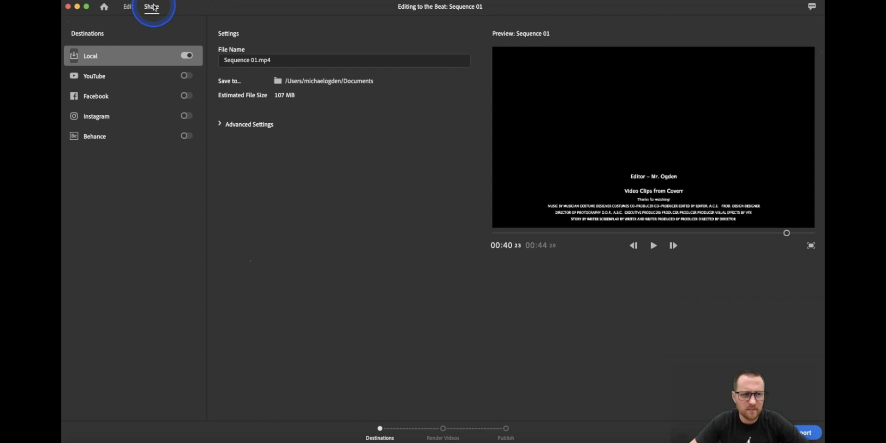
click(243, 60)
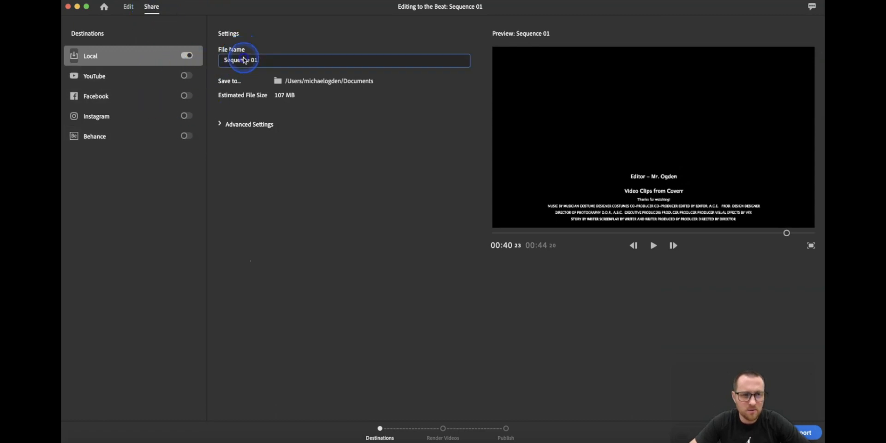
drag(260, 59, 197, 61)
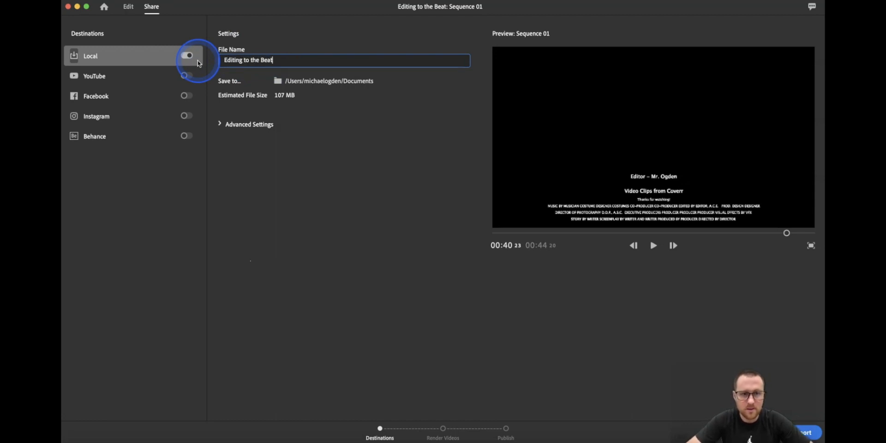
click(141, 57)
click(192, 56)
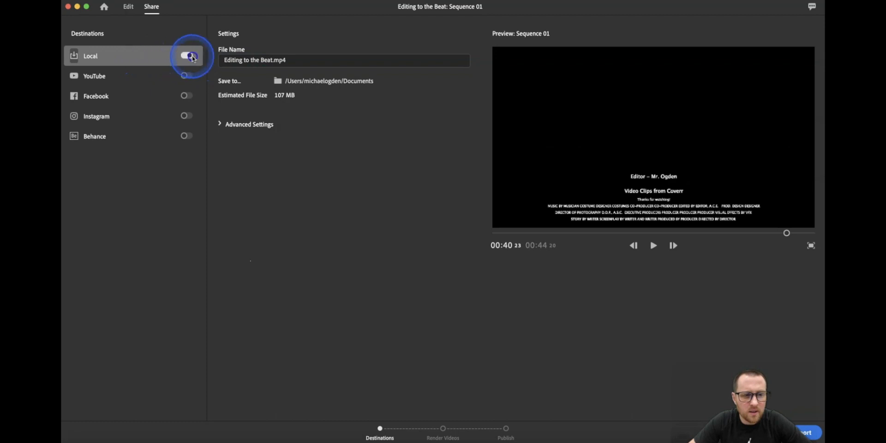
click(86, 52)
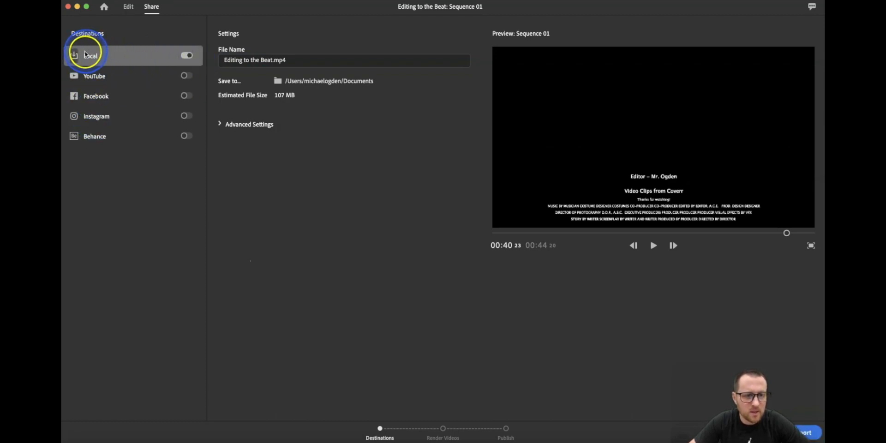
click(154, 61)
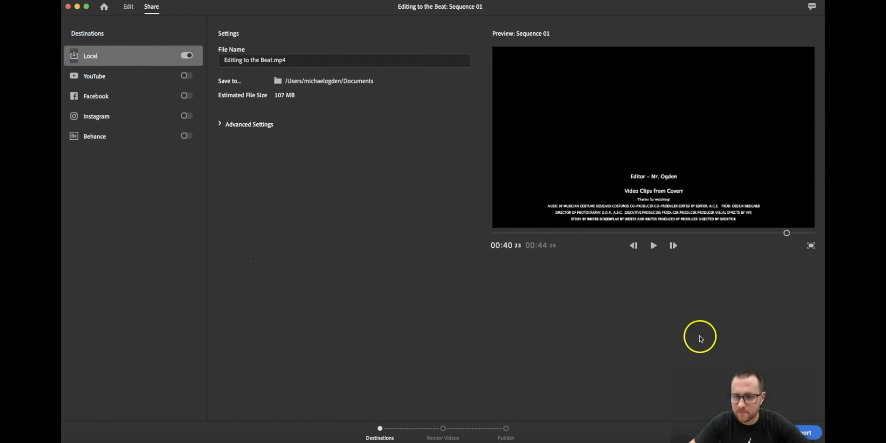
Step: Expand the advanced export settings and review the resolution choices, keeping 1080p Full HD
click(221, 125)
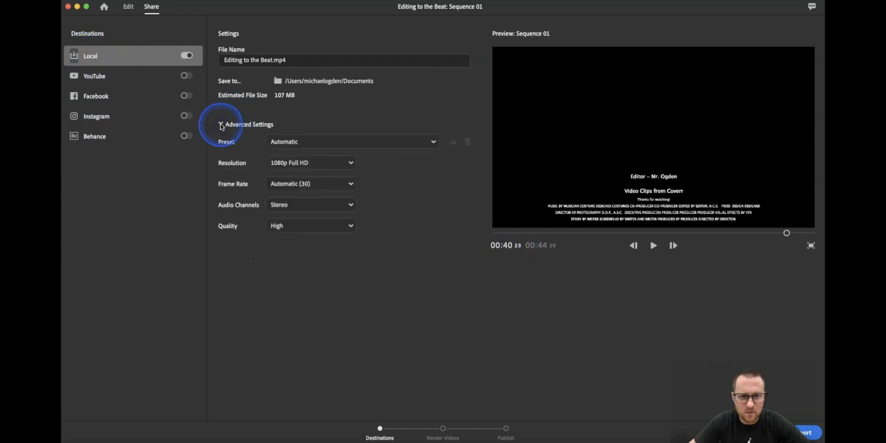
click(353, 164)
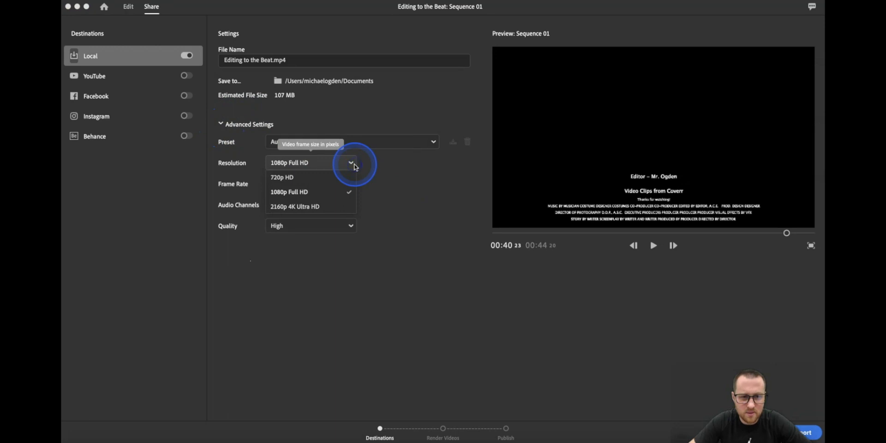
click(354, 165)
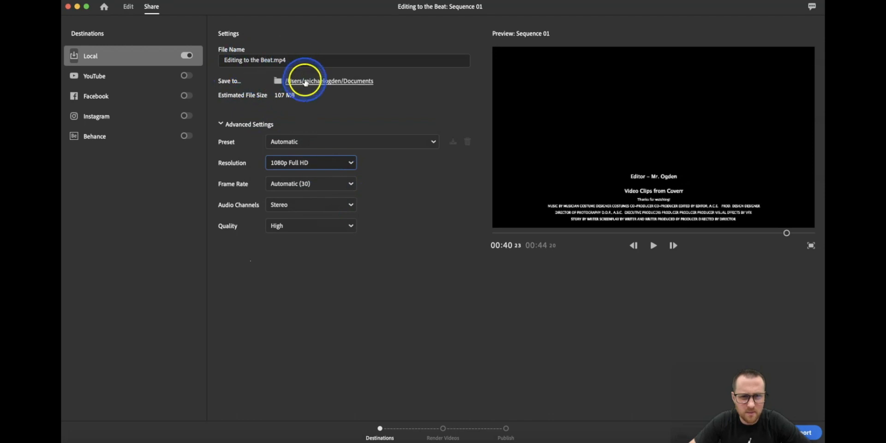
Step: Change the save location to the Desktop and export the video locally
click(342, 82)
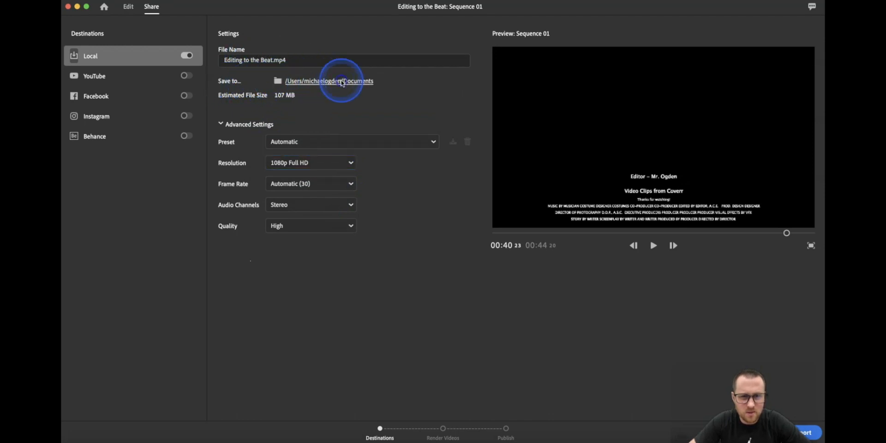
click(286, 81)
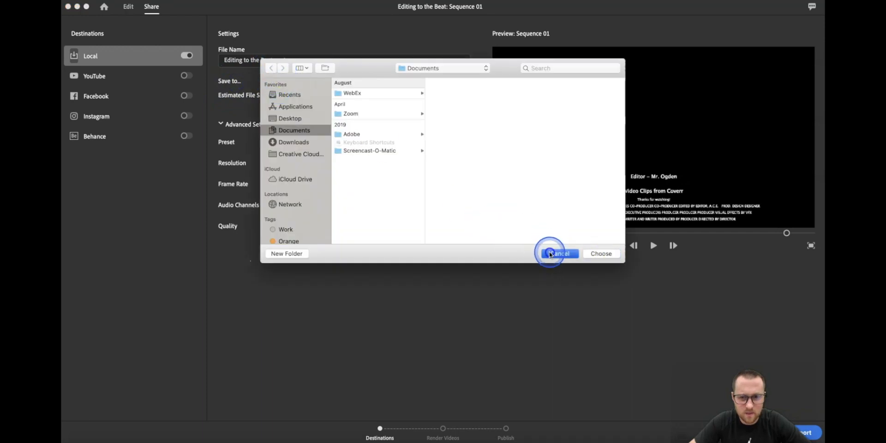
click(600, 253)
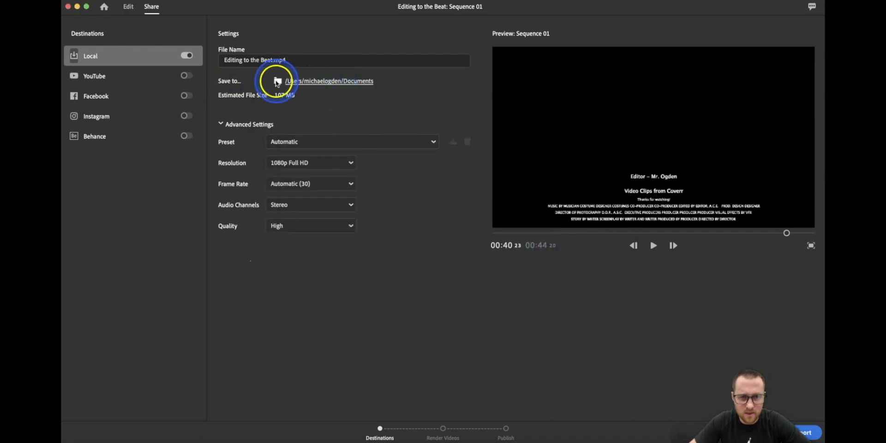
click(278, 81)
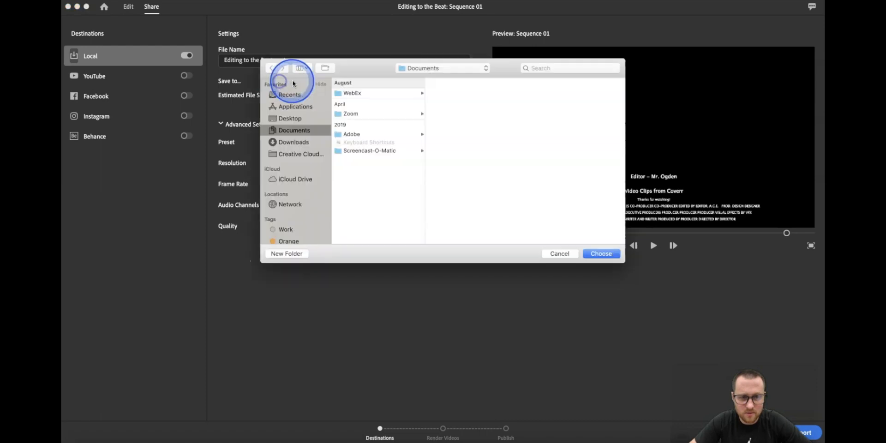
click(291, 118)
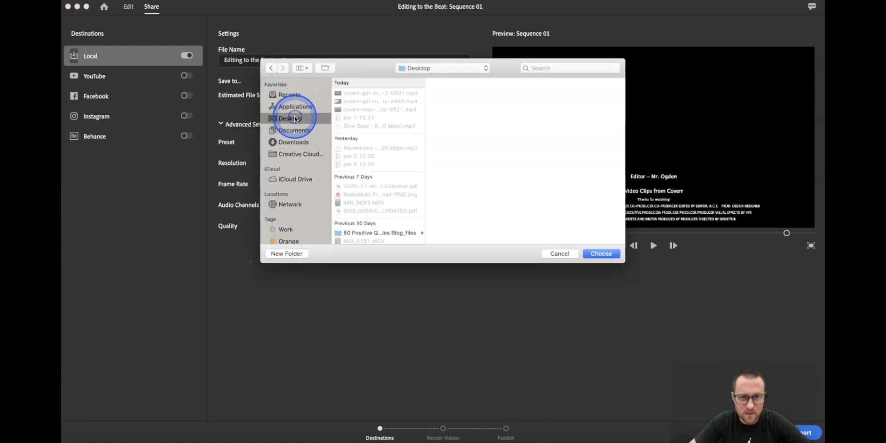
click(600, 253)
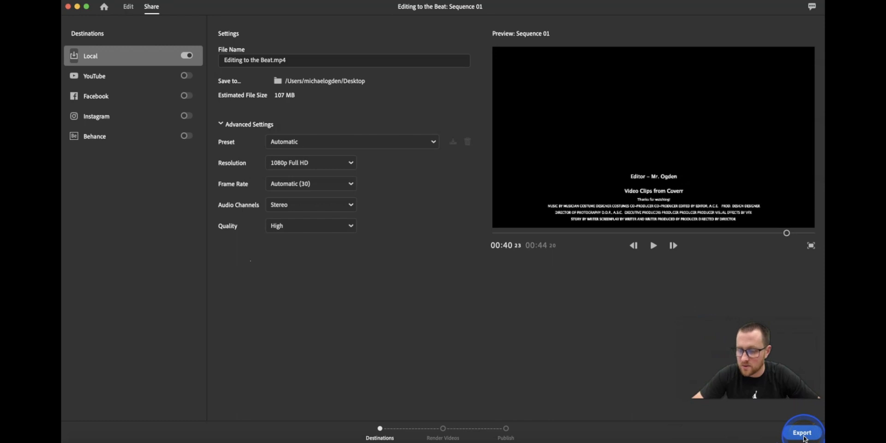
click(803, 434)
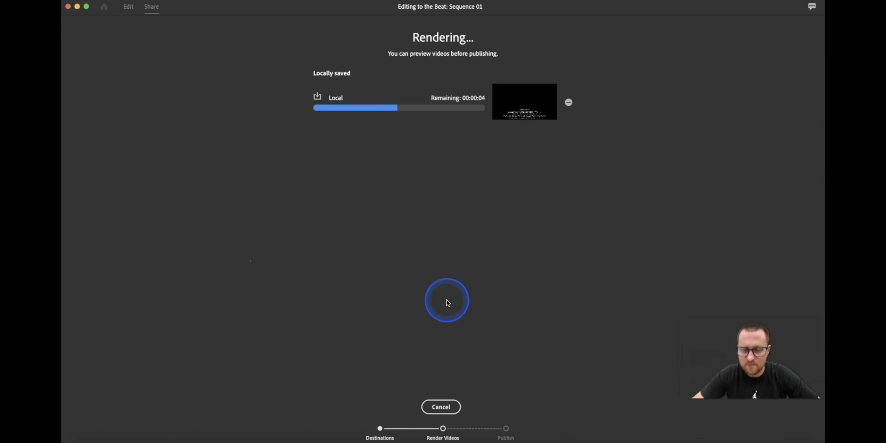
click(455, 354)
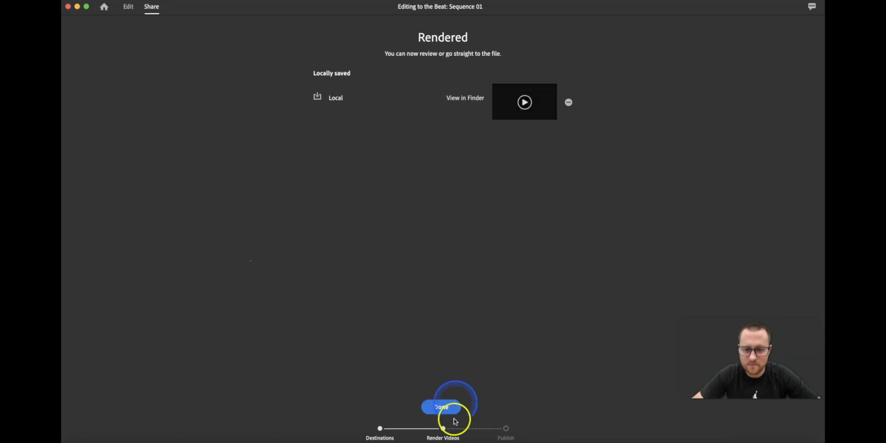
Step: Switch to the Editing to the Beat assignment in Google Classroom in Chrome and start a file upload for the work
click(453, 439)
click(115, 11)
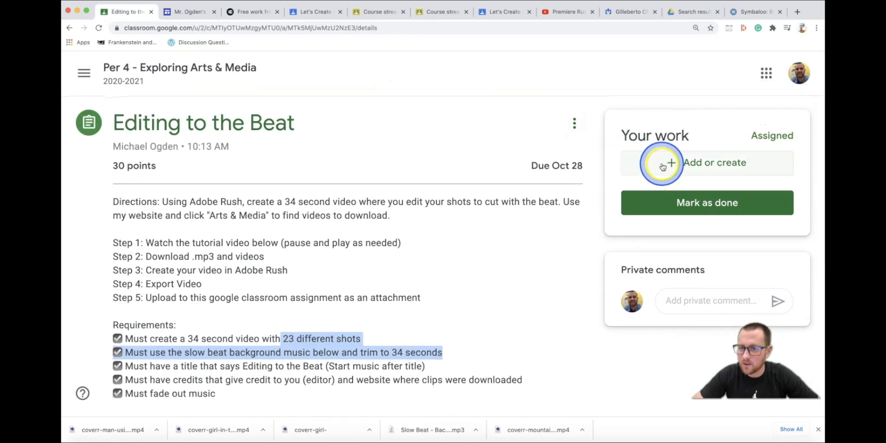
click(664, 165)
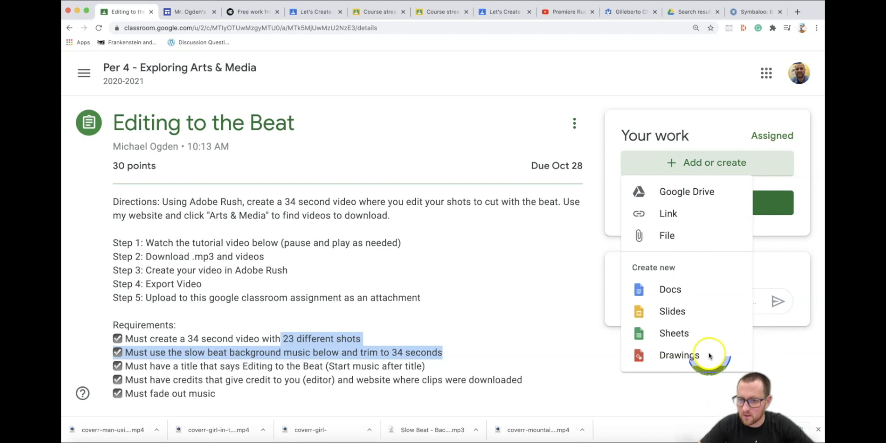
click(687, 236)
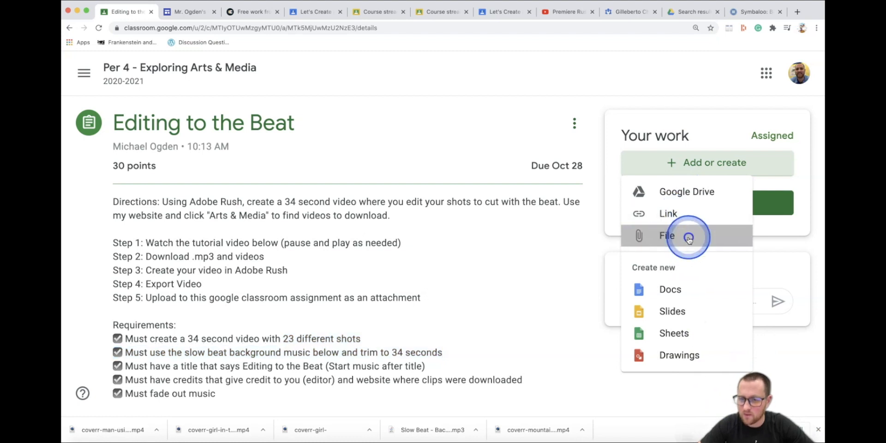
click(297, 145)
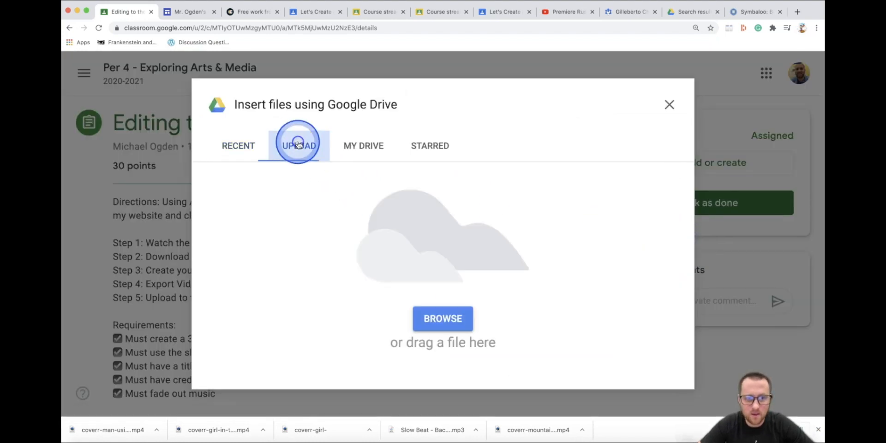
Step: Attach Editing to the Beat.mp4 from the Desktop to the assignment and turn in the work
click(443, 317)
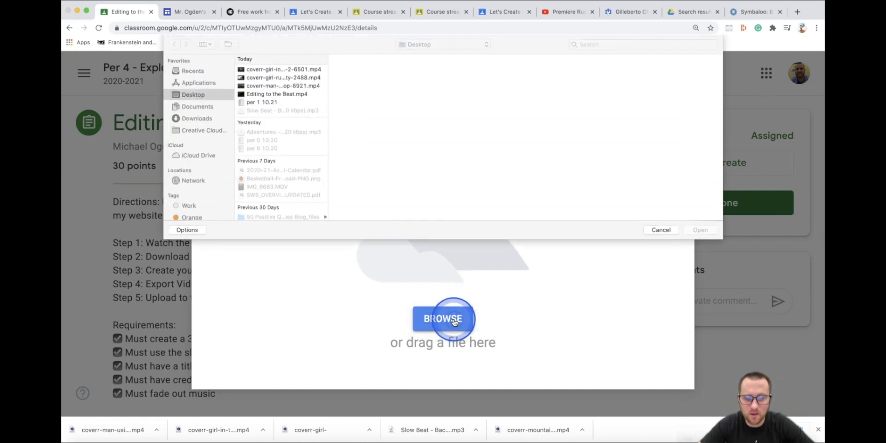
click(221, 93)
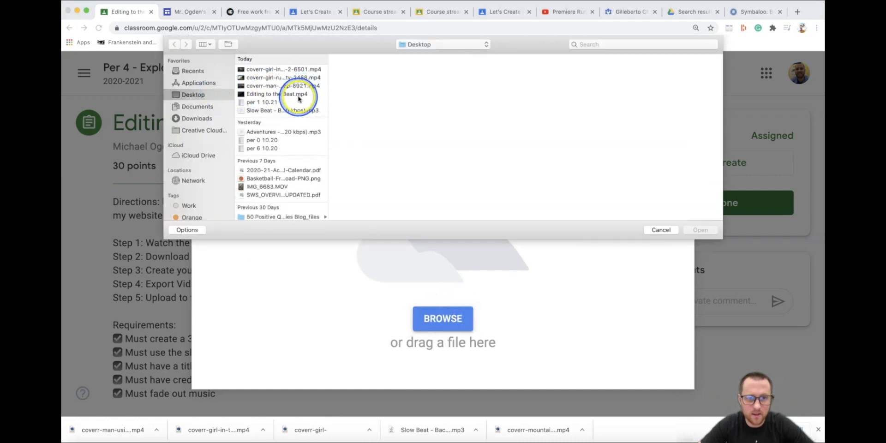
click(276, 93)
click(694, 229)
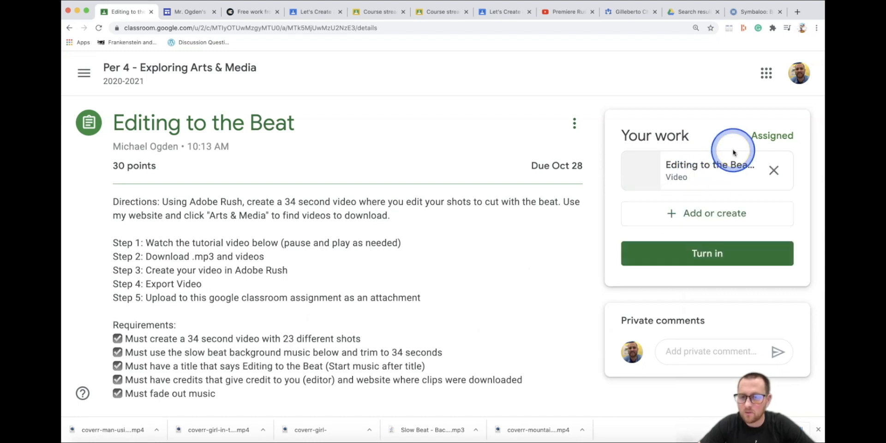
click(706, 256)
click(557, 290)
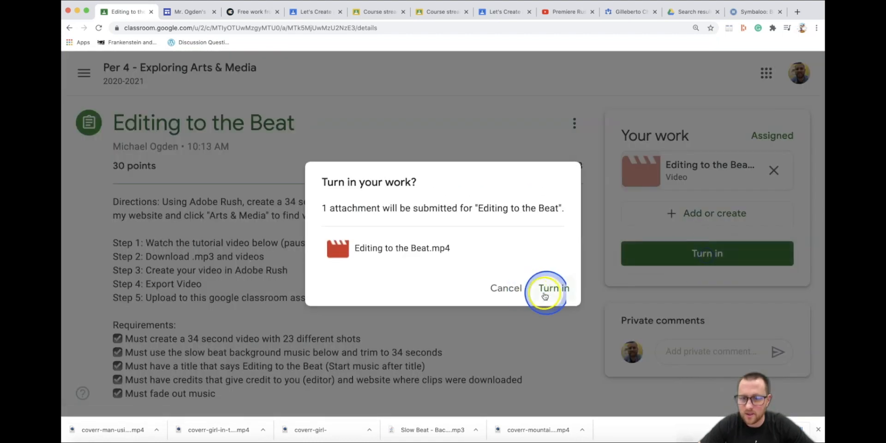